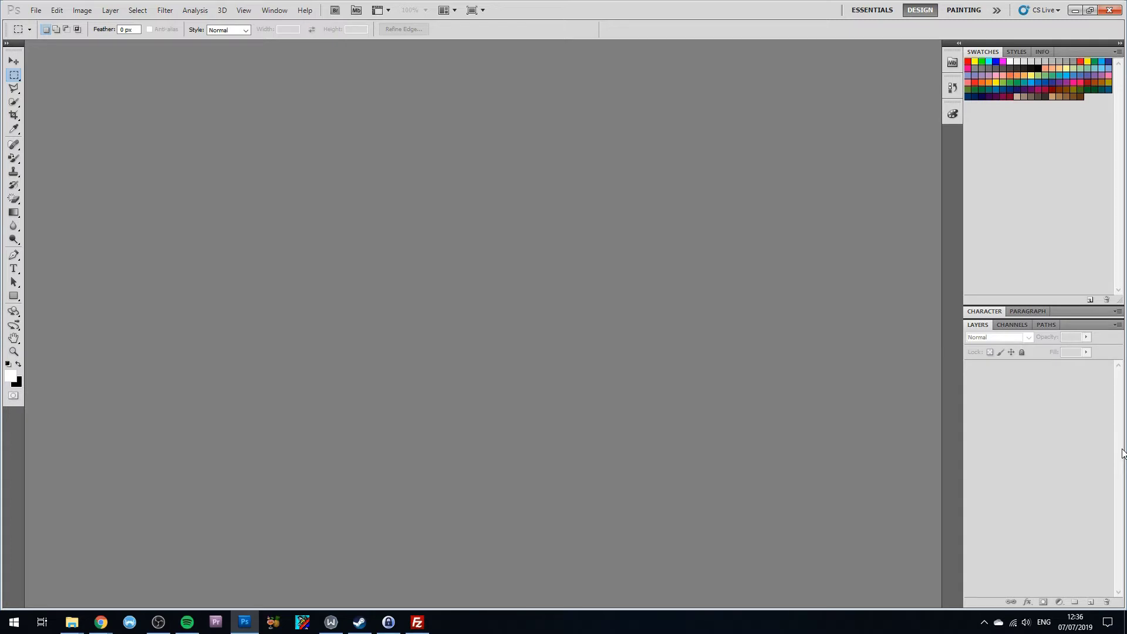
Step: Create a 1920 x 1080 pixel document named "thumbnail" with the YouTube Thumbnail preset
key("ctrl+n")
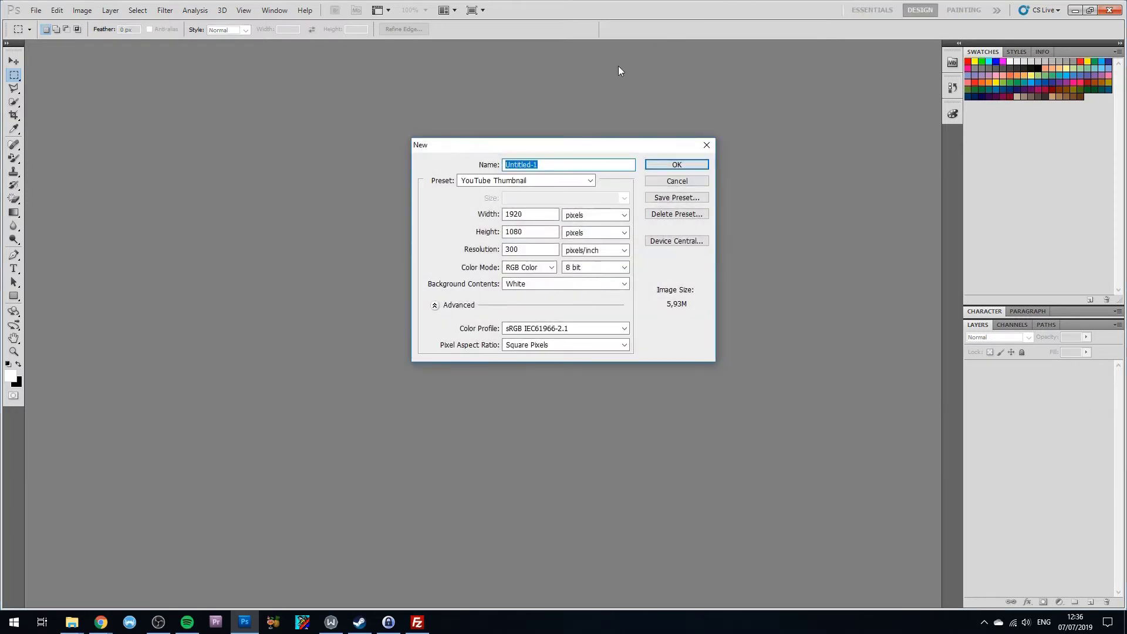
type("thumbnail")
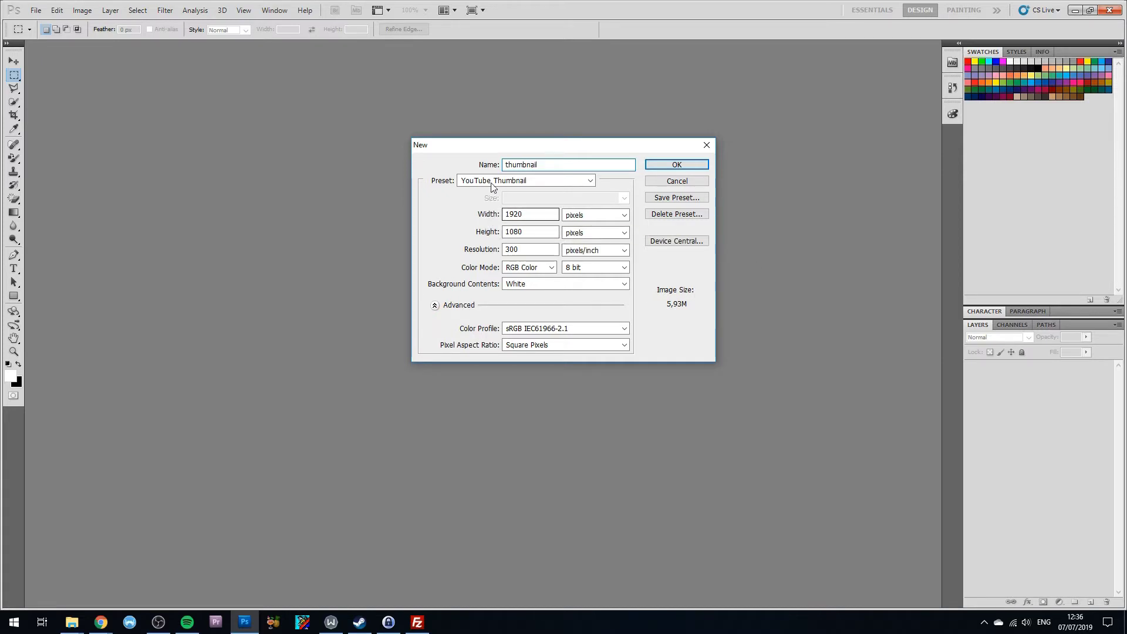
left_click(672, 165)
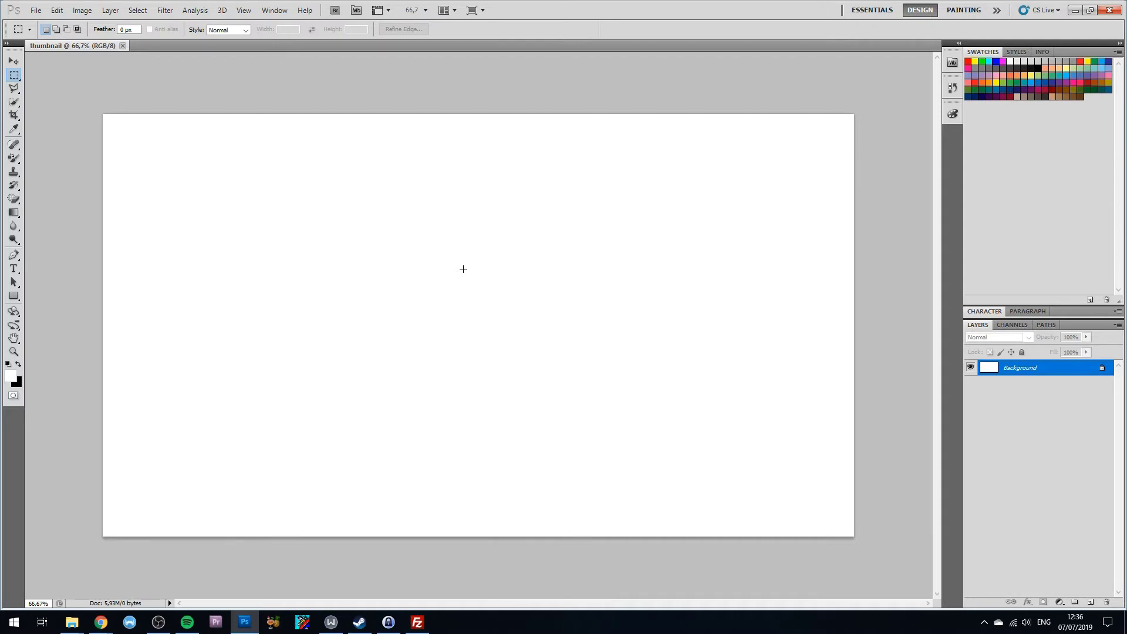
Step: Place the Android 14 image from the Image Resources > Characters > Legends folder on the left side of the canvas
key("ctrl+shift+p")
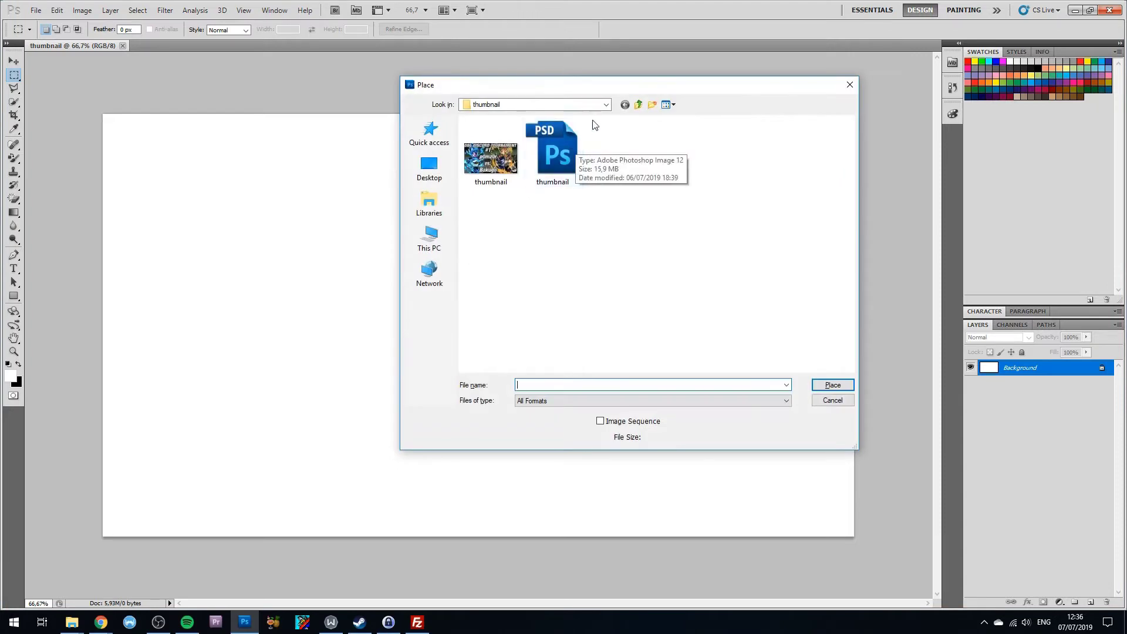
left_click(638, 105)
left_click(638, 104)
left_click(637, 104)
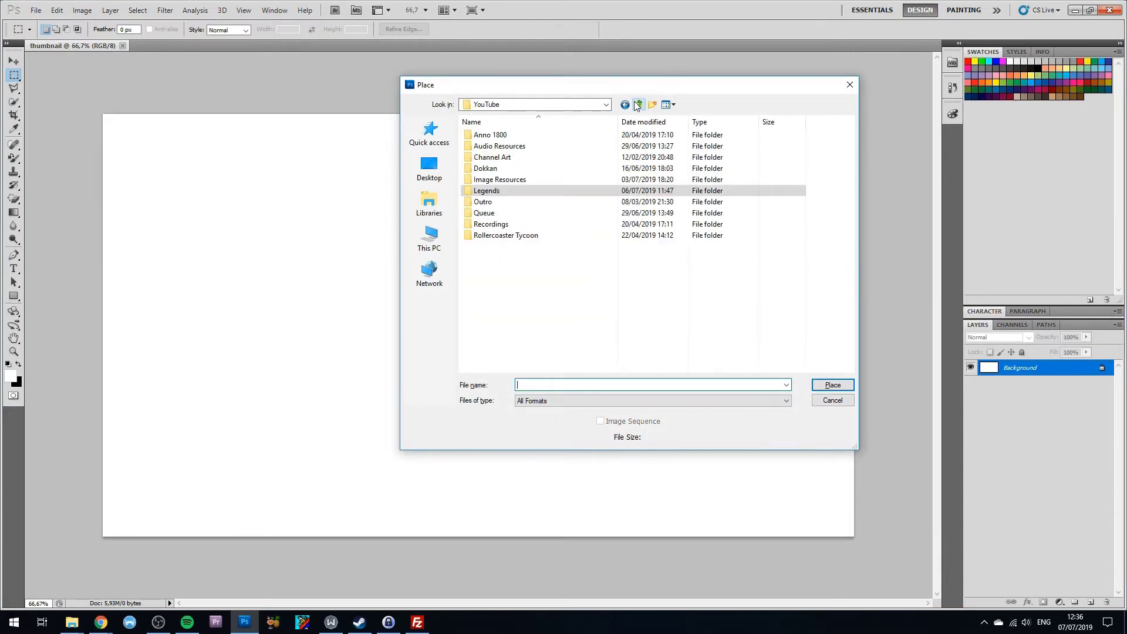
double_click(497, 181)
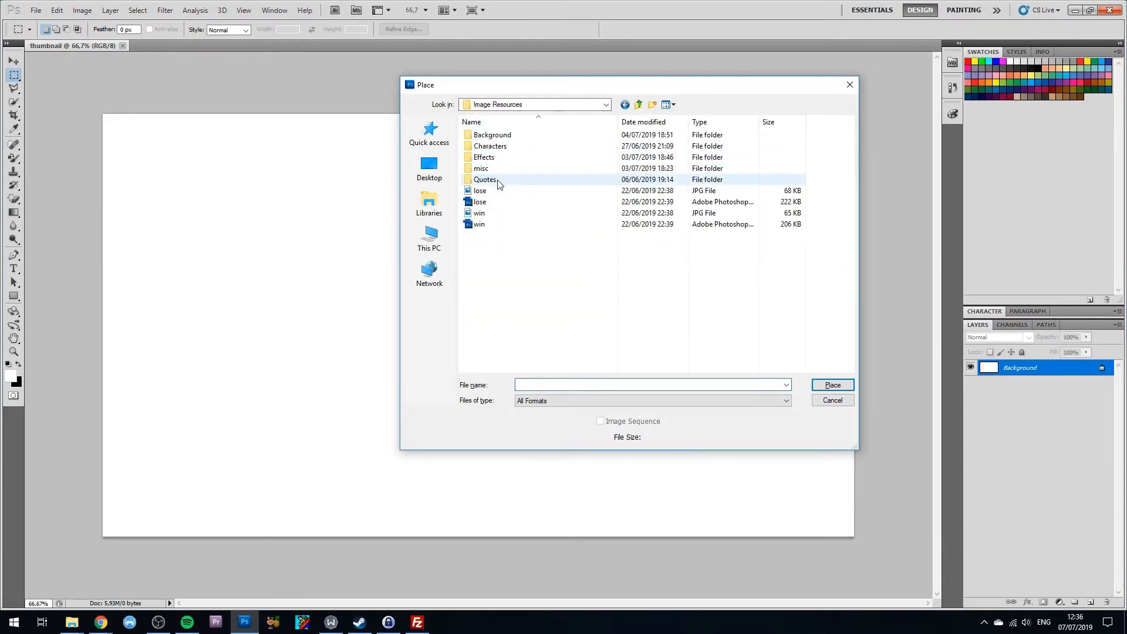
double_click(496, 146)
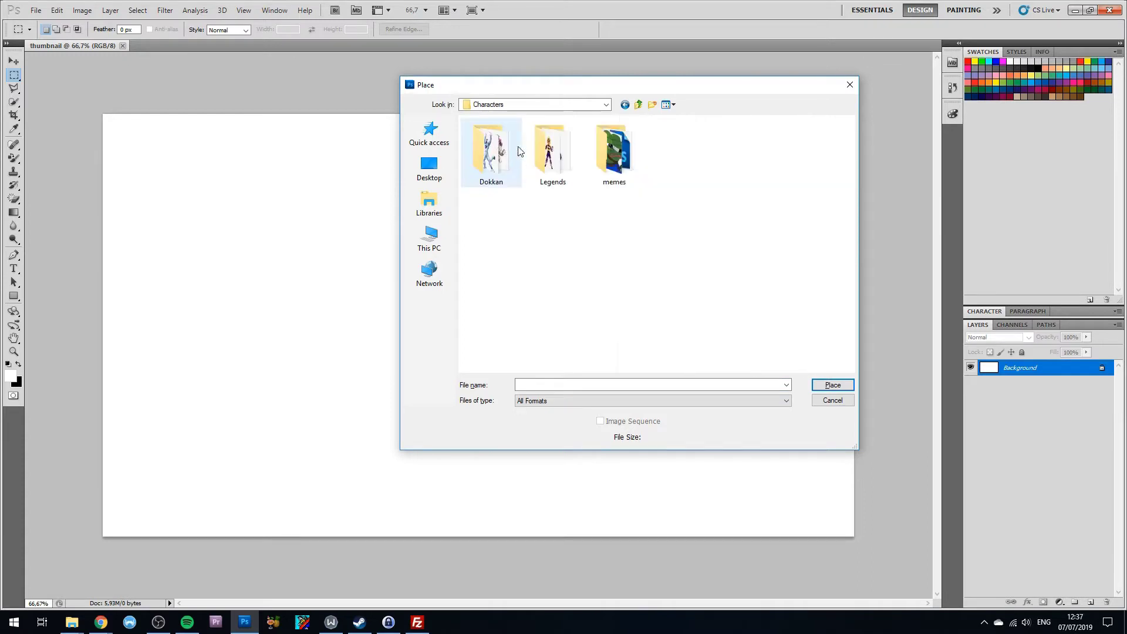
double_click(552, 154)
double_click(626, 153)
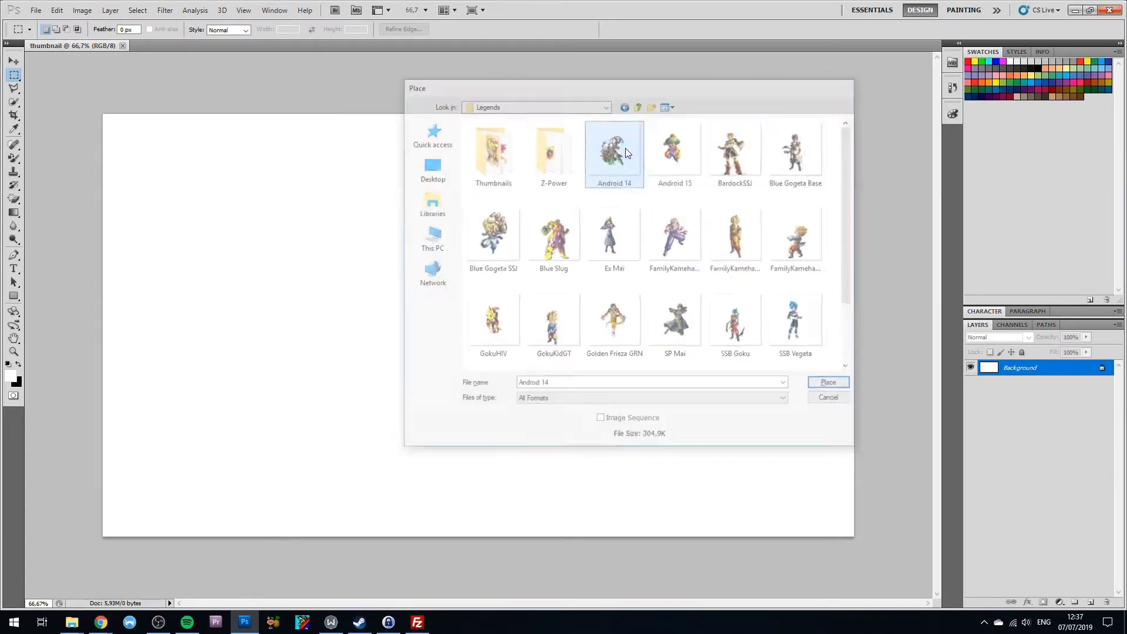
left_click_drag(497, 265, 292, 258)
key("Return")
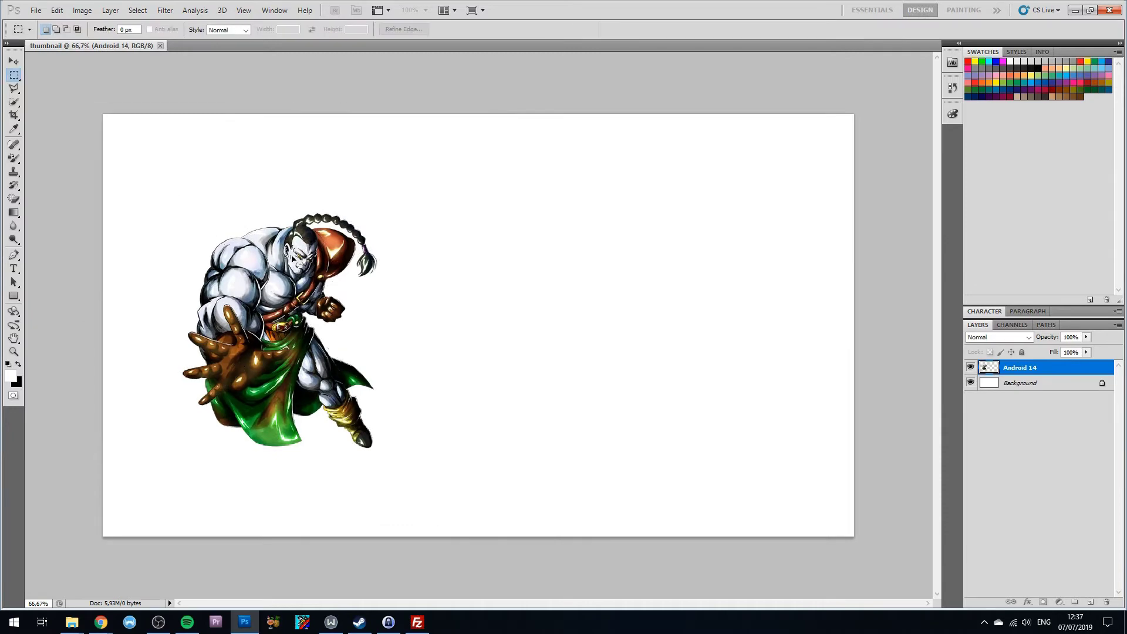
Step: Place the Android 15 image from the Legends folder on the right side of the canvas
key("alt+f")
key("l")
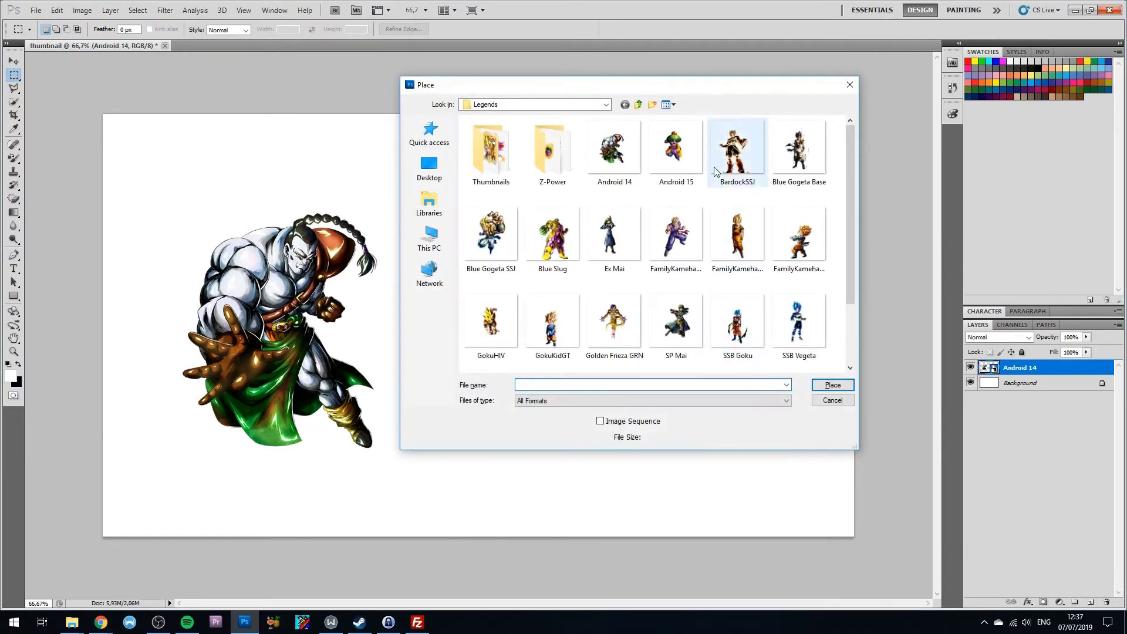
double_click(674, 152)
left_click_drag(475, 292, 688, 291)
key("Return")
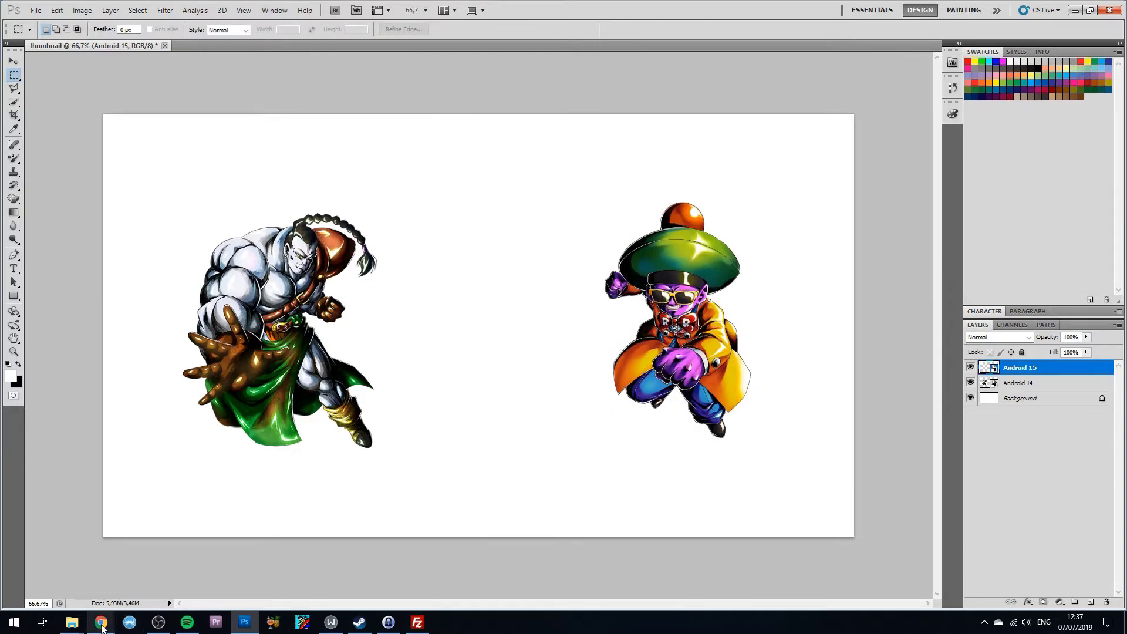
Step: Switch to Chrome and filter the Dragon Ball Legends character list by Sparking rarity and Yellow color
mouse_move(101, 621)
left_click(160, 582)
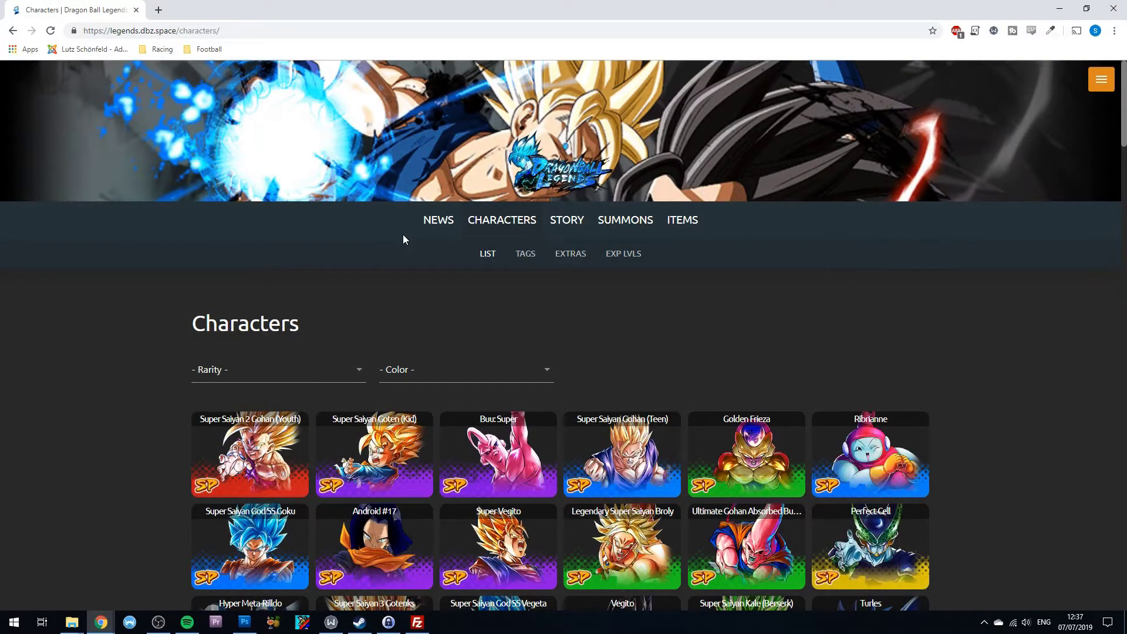
left_click(281, 370)
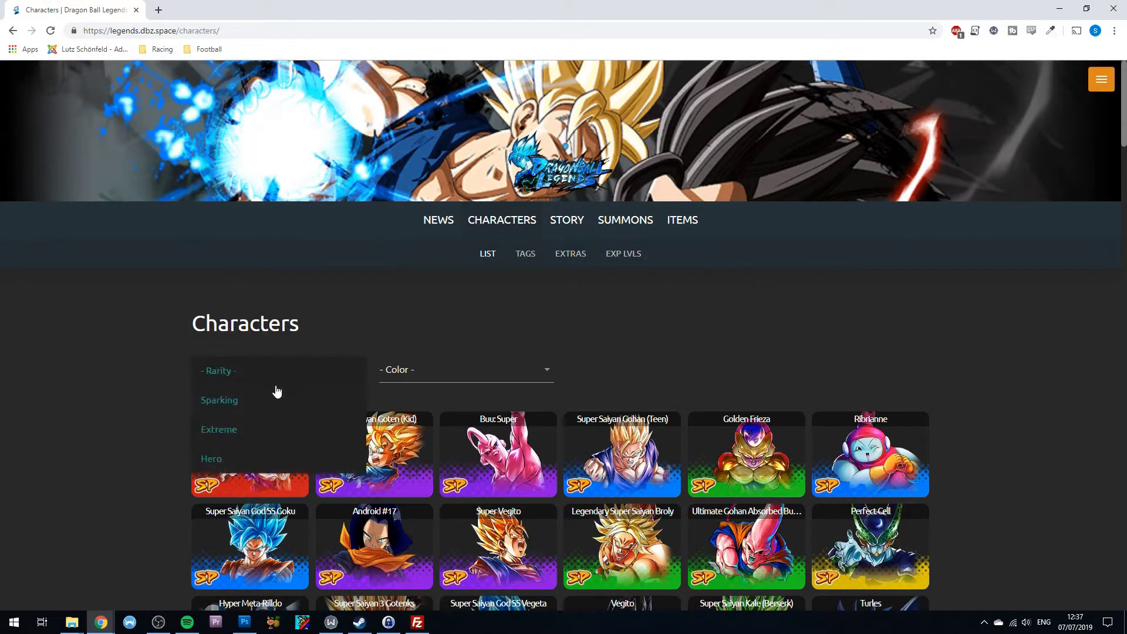
left_click(257, 398)
left_click(424, 379)
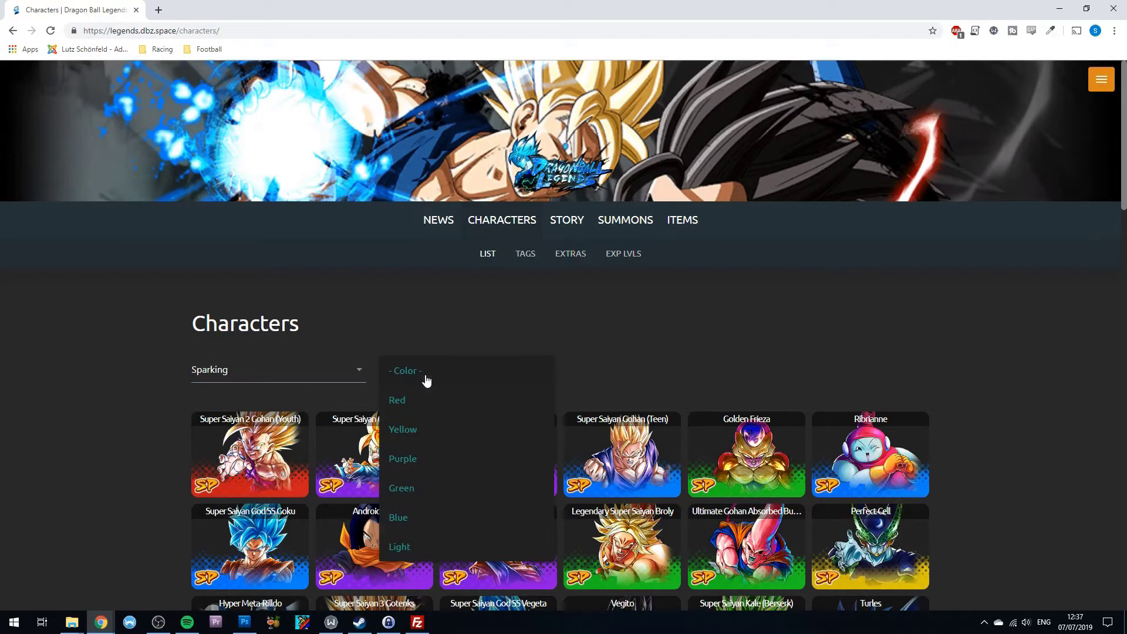
left_click(412, 430)
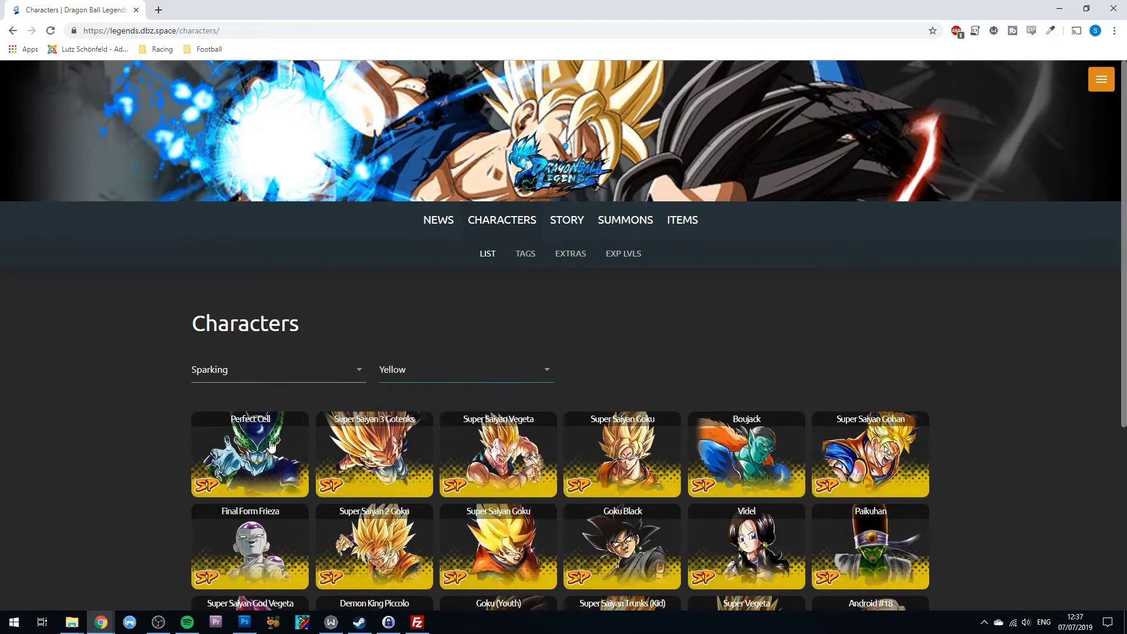
Step: Open Perfect Cell's HD asset album from the character page and look through its images
left_click(499, 430)
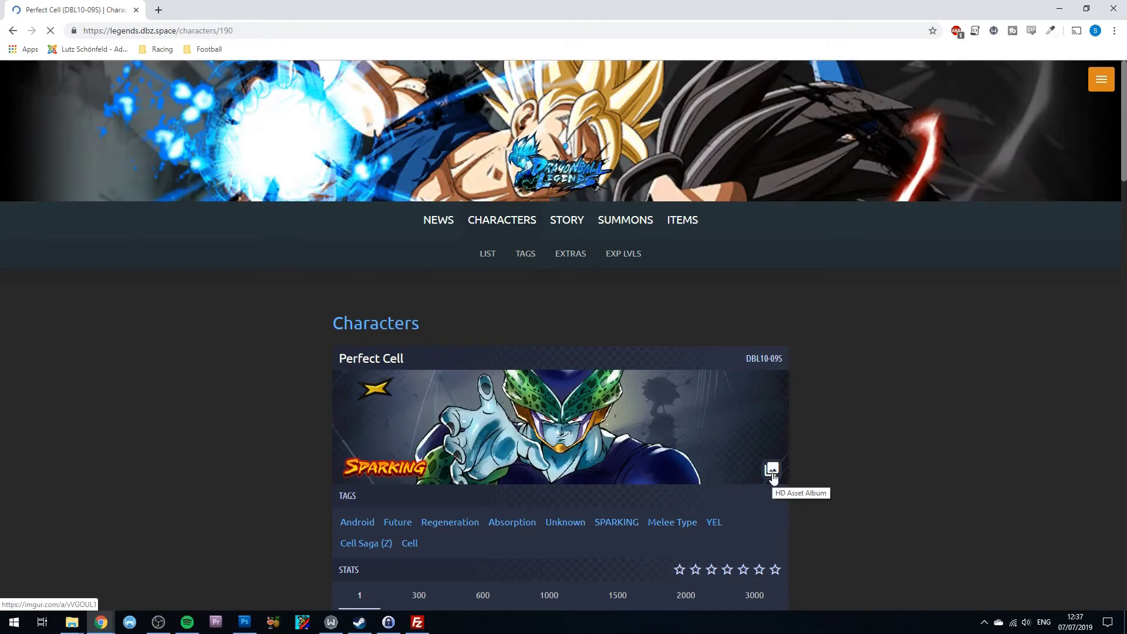
left_click(771, 473)
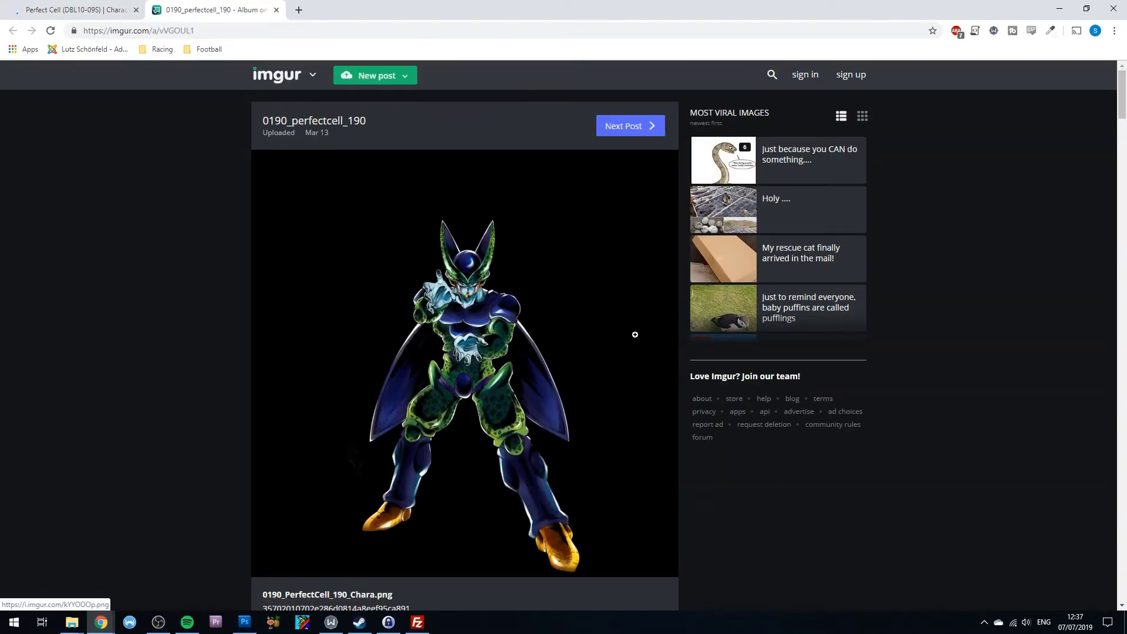
scroll(613, 324, "down", 2)
scroll(613, 324, "down", 15)
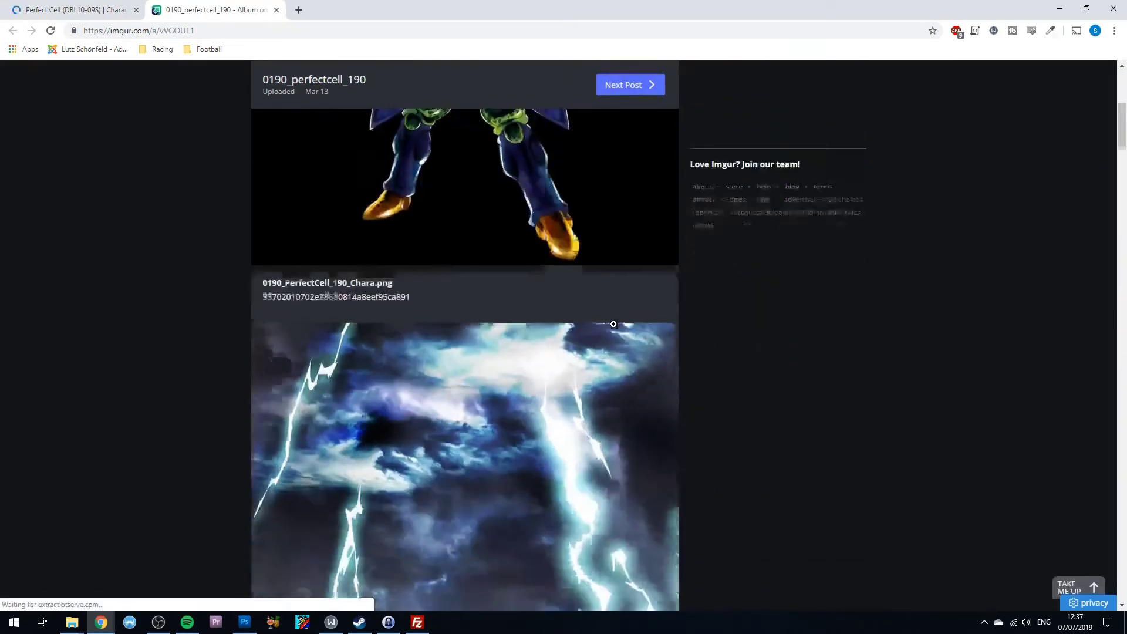
scroll(613, 330, "down", 8)
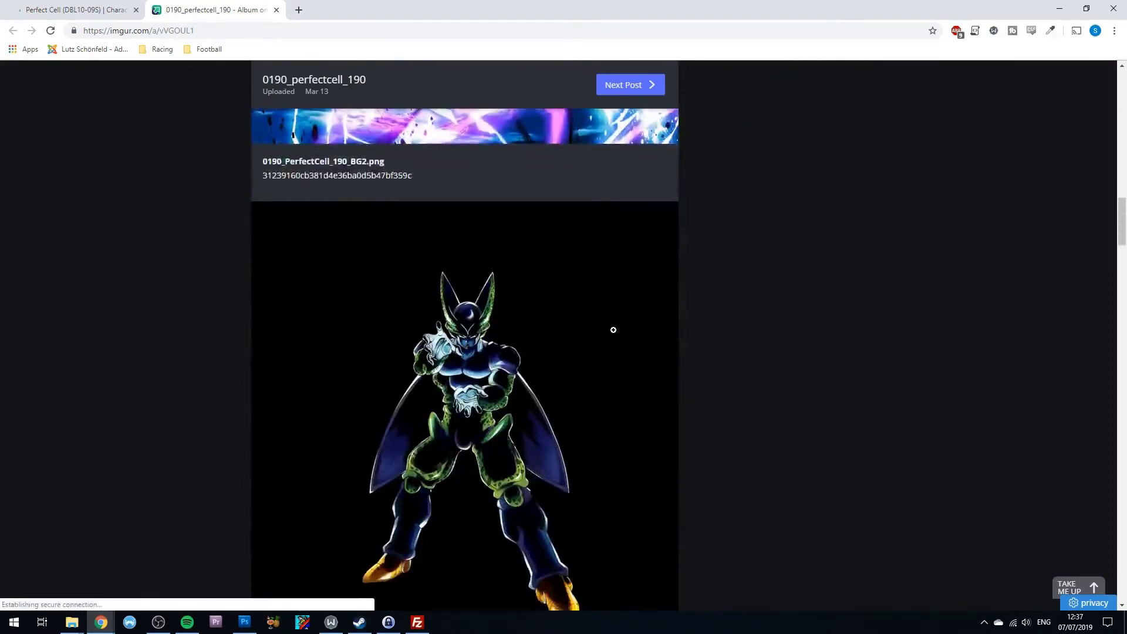
scroll(615, 336, "down", 7)
scroll(615, 335, "down", 20)
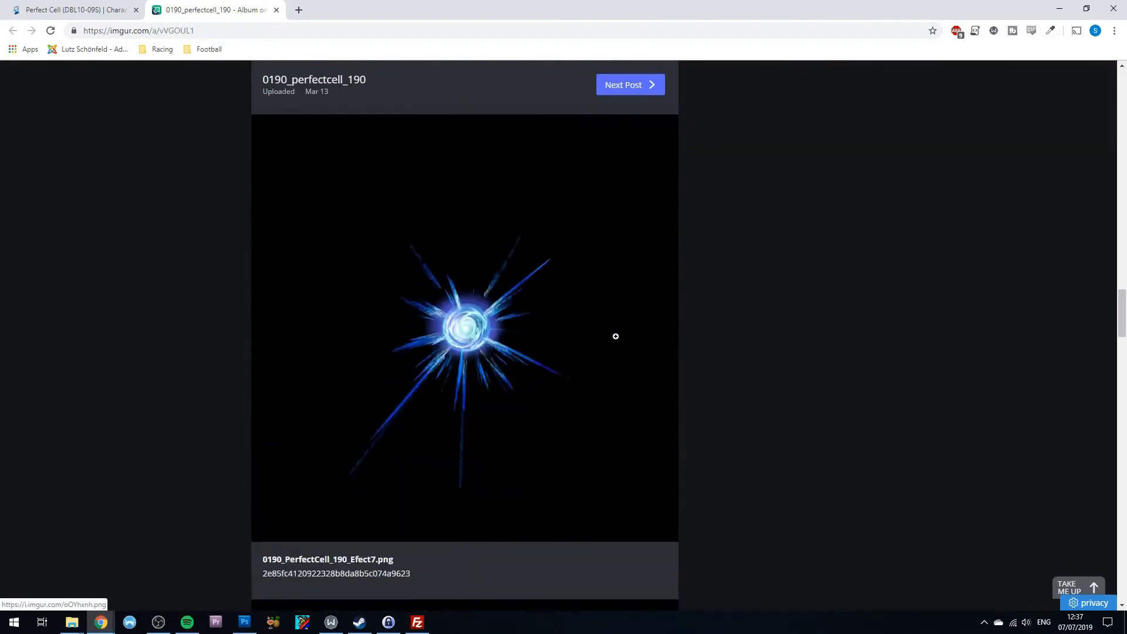
scroll(616, 339, "down", 20)
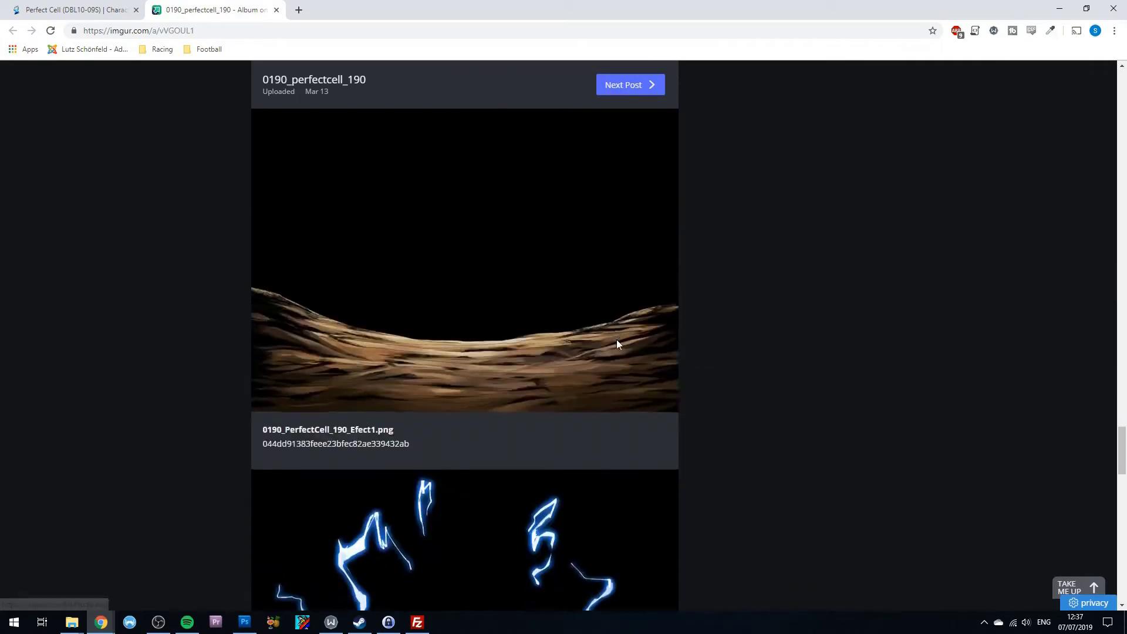
scroll(616, 340, "down", 8)
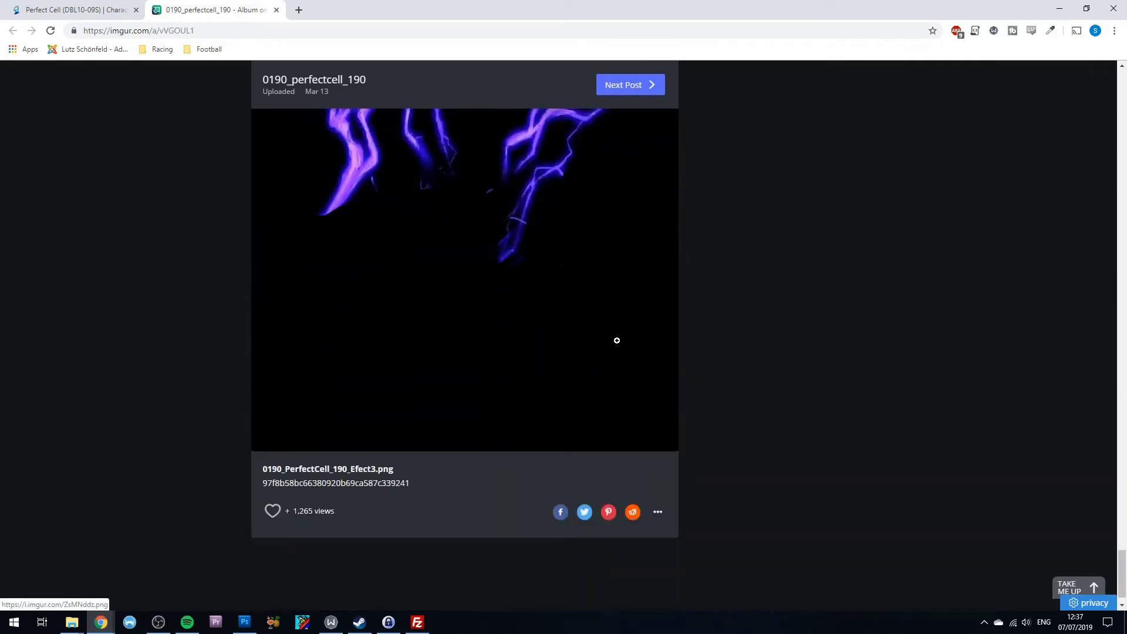
Step: Save the album image 0190_PerfectCell_190_Efect2.png as "Perfect Cell" in the Characters > Legends folder
key("Home")
scroll(654, 351, "down", 20)
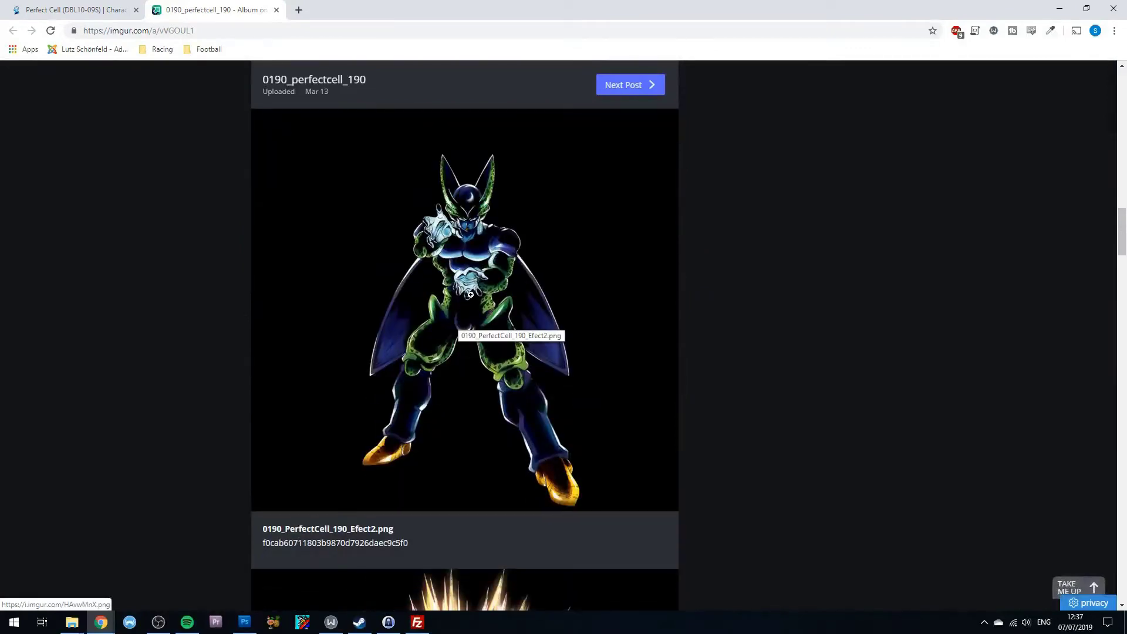
right_click(474, 273)
left_click(509, 378)
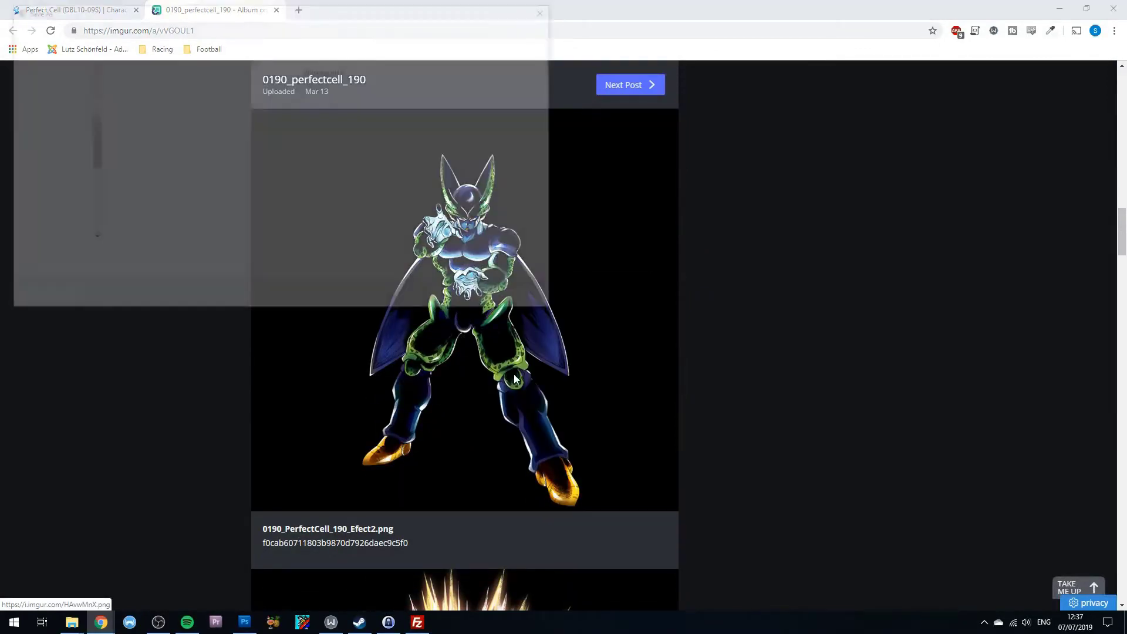
left_click(290, 29)
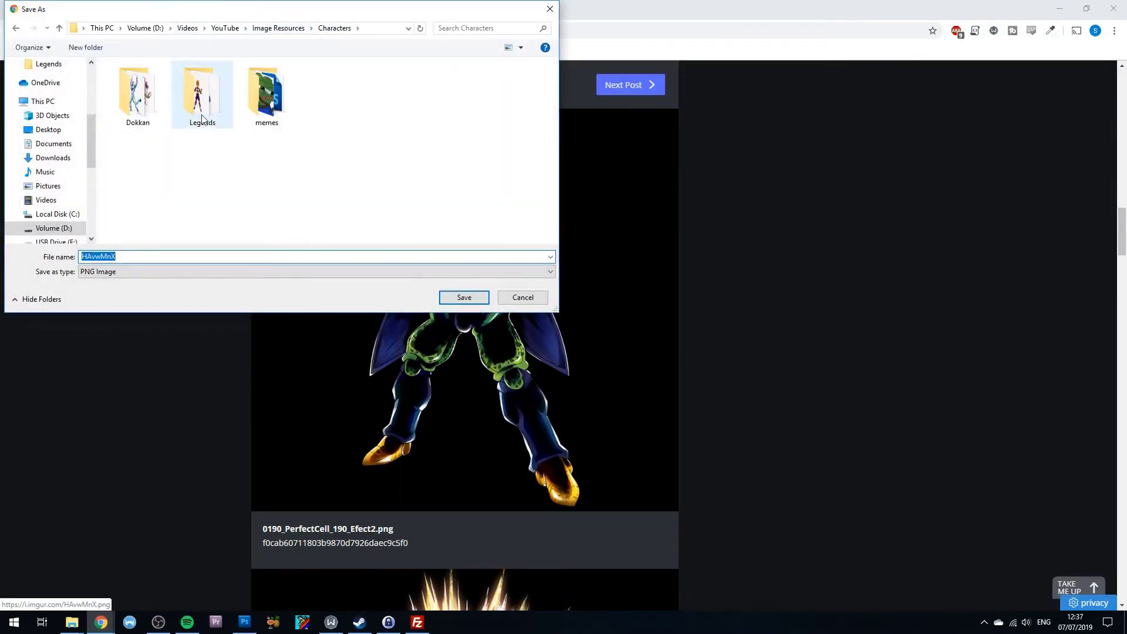
double_click(205, 99)
left_click(229, 256)
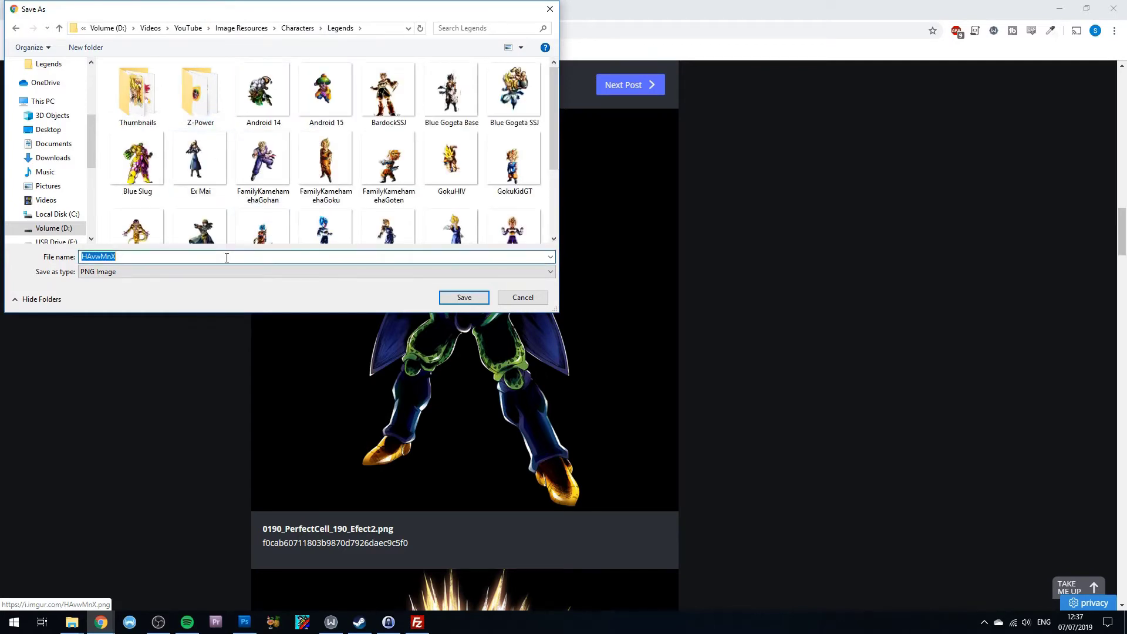
type("Perfect")
type(" Cell")
key("Return")
key("alt+Tab")
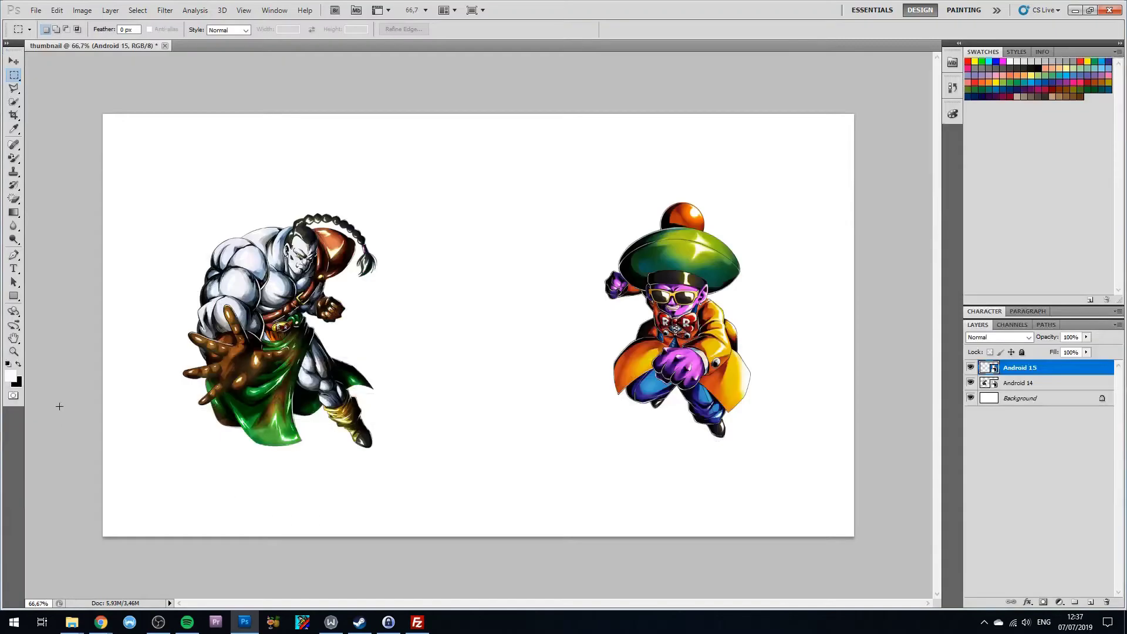
key("ctrl+shift+p")
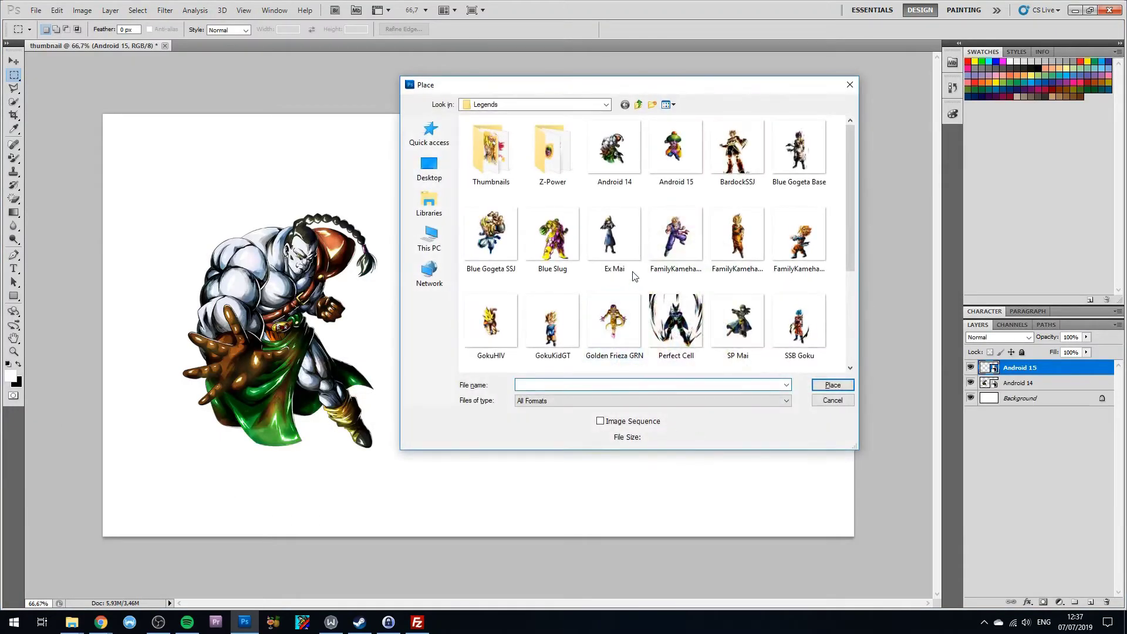
key("alt+Tab")
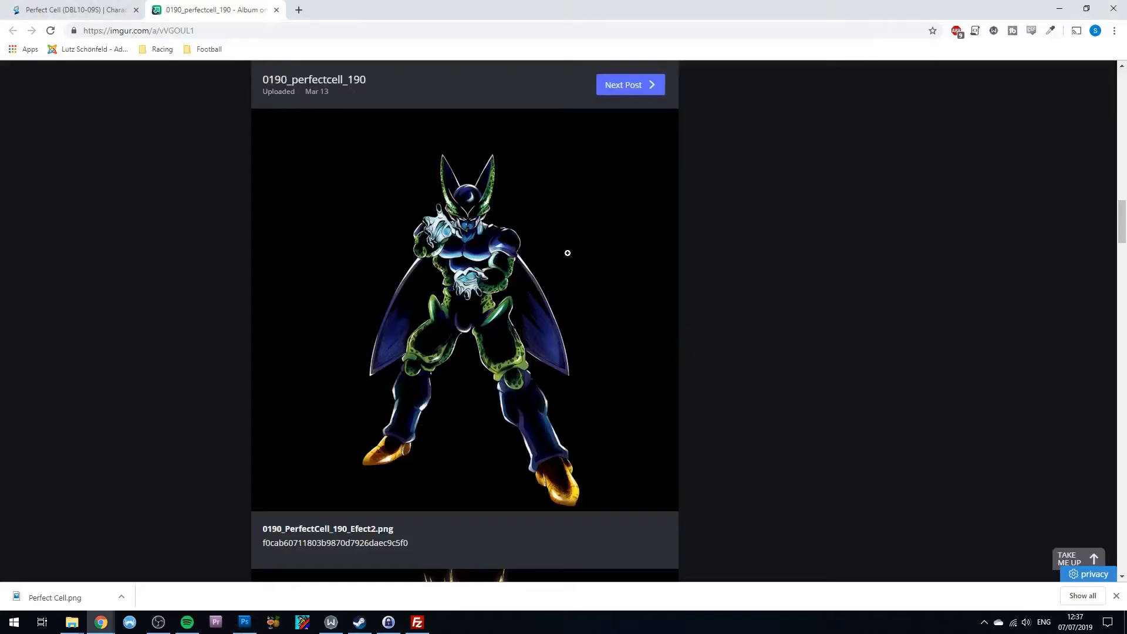
scroll(617, 255, "down", 10)
scroll(616, 256, "up", 10)
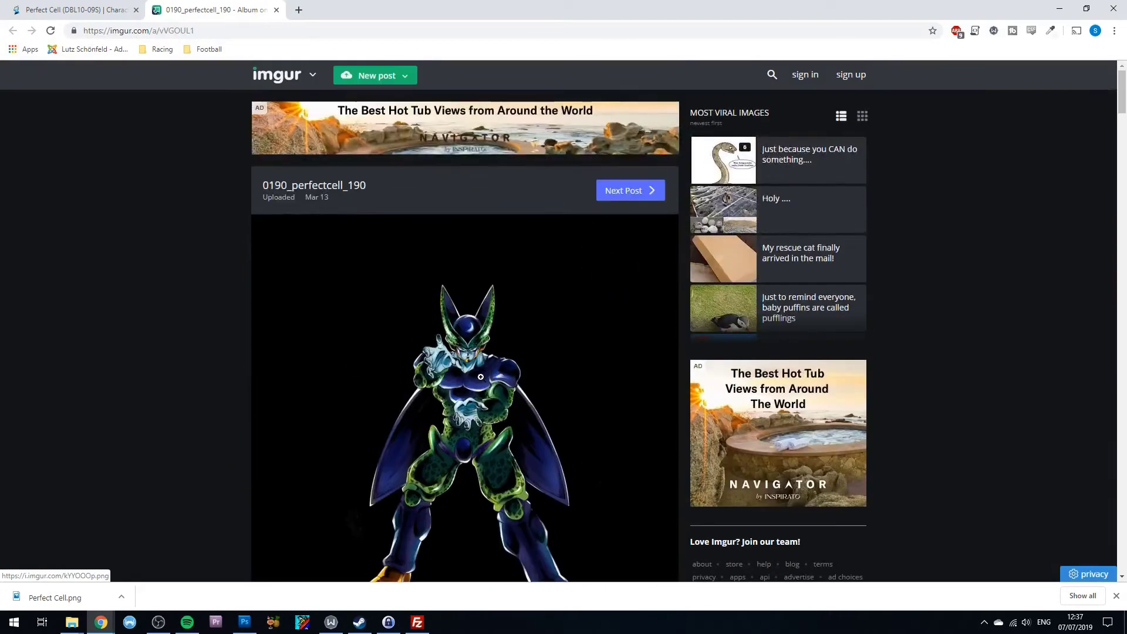
left_click_drag(481, 377, 520, 343)
key("alt+Tab")
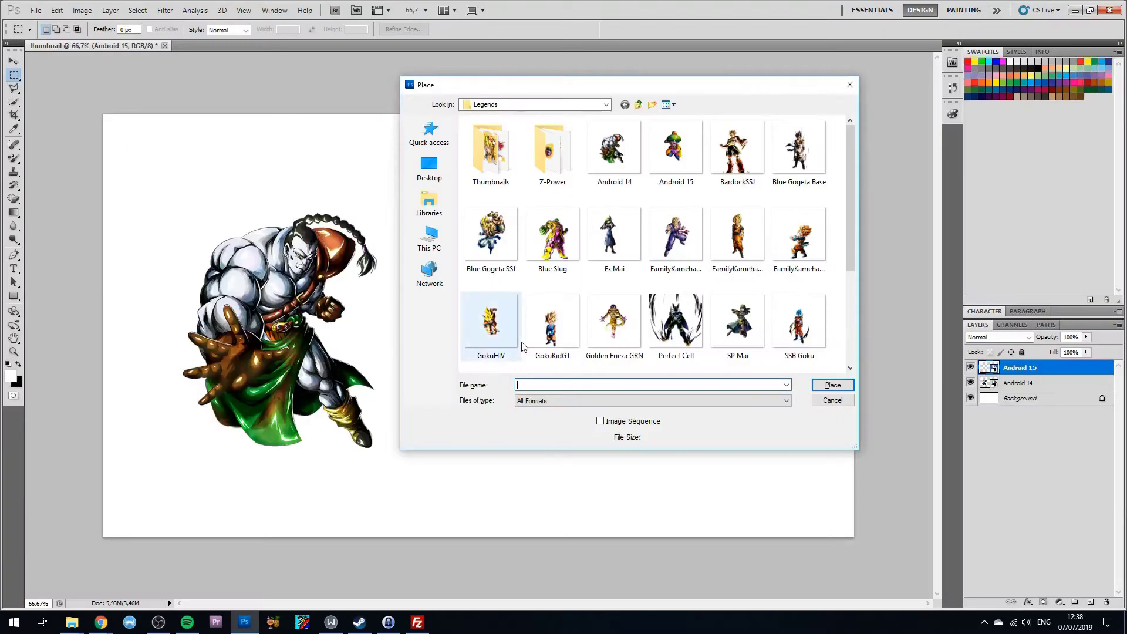
double_click(671, 322)
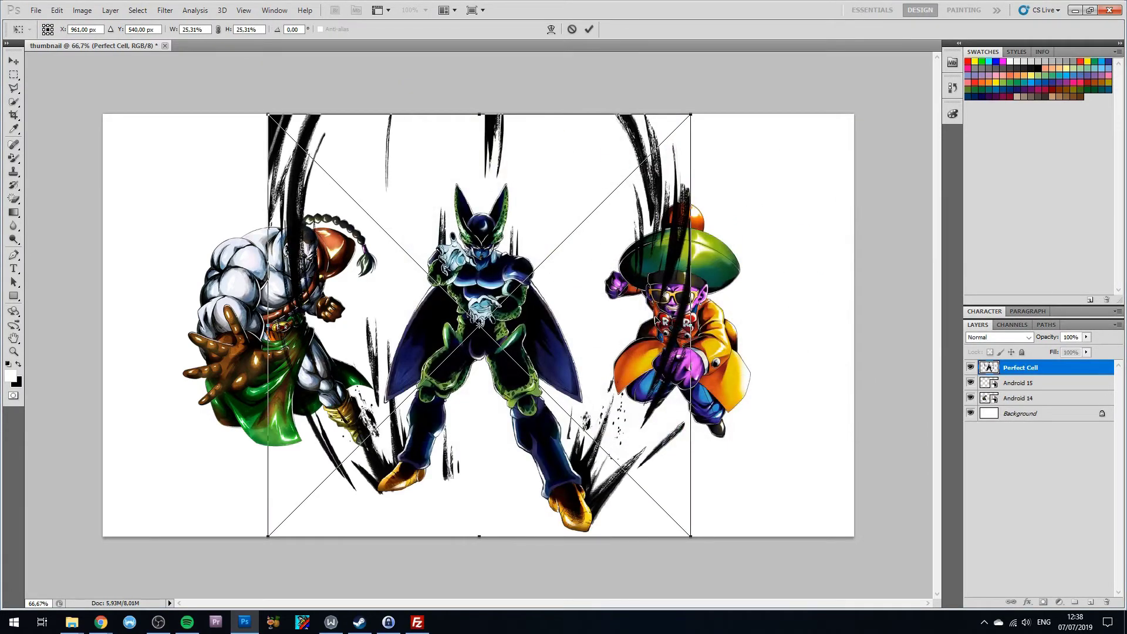
key("Escape")
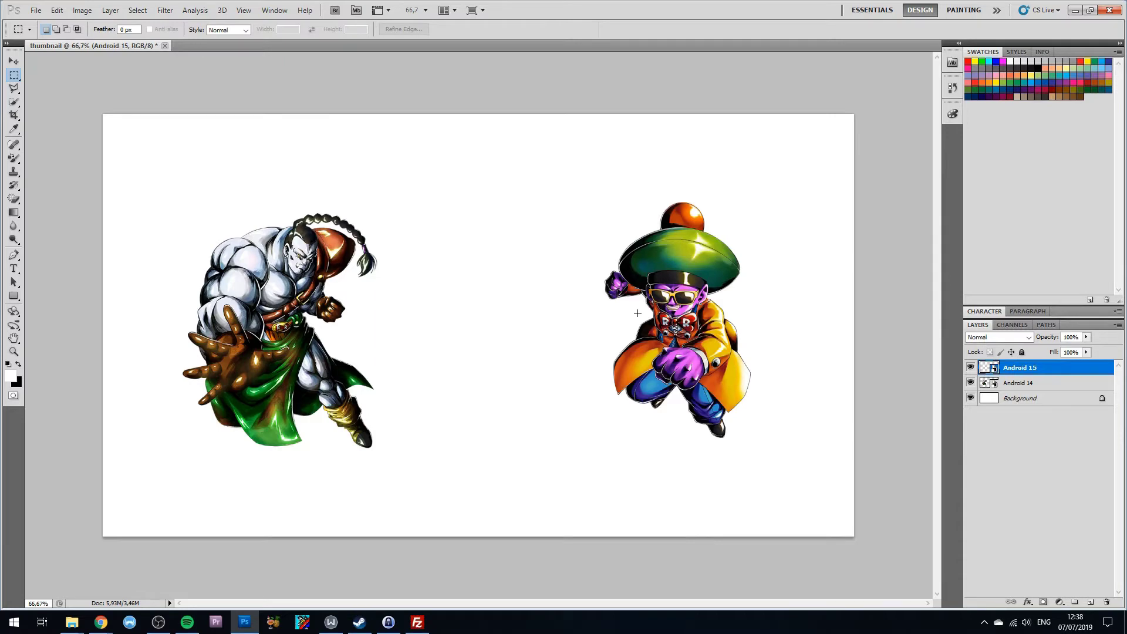
Step: Open the Perfect Cell image from the Legends folder as its own document
key("ctrl+o")
scroll(675, 188, "down", 5)
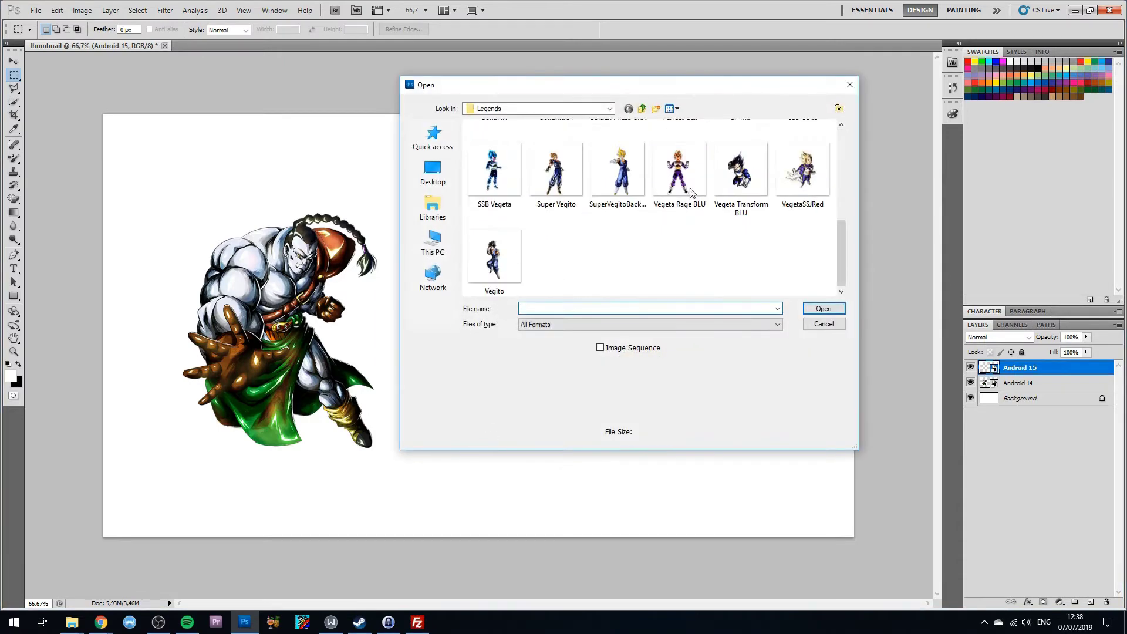
scroll(687, 188, "up", 5)
scroll(678, 194, "down", 3)
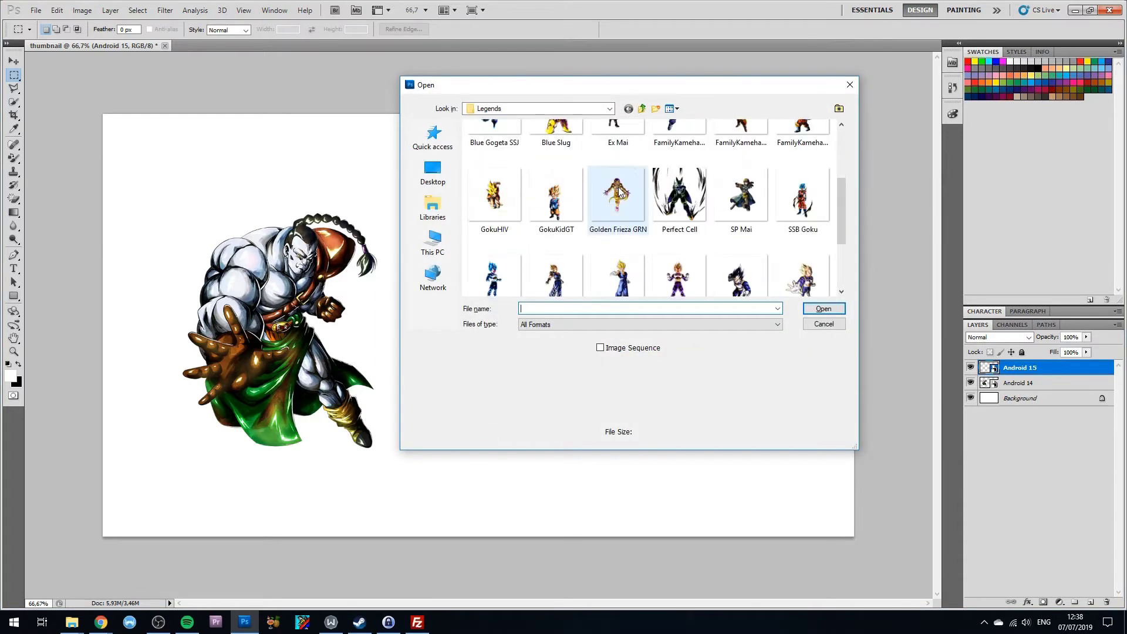
double_click(676, 195)
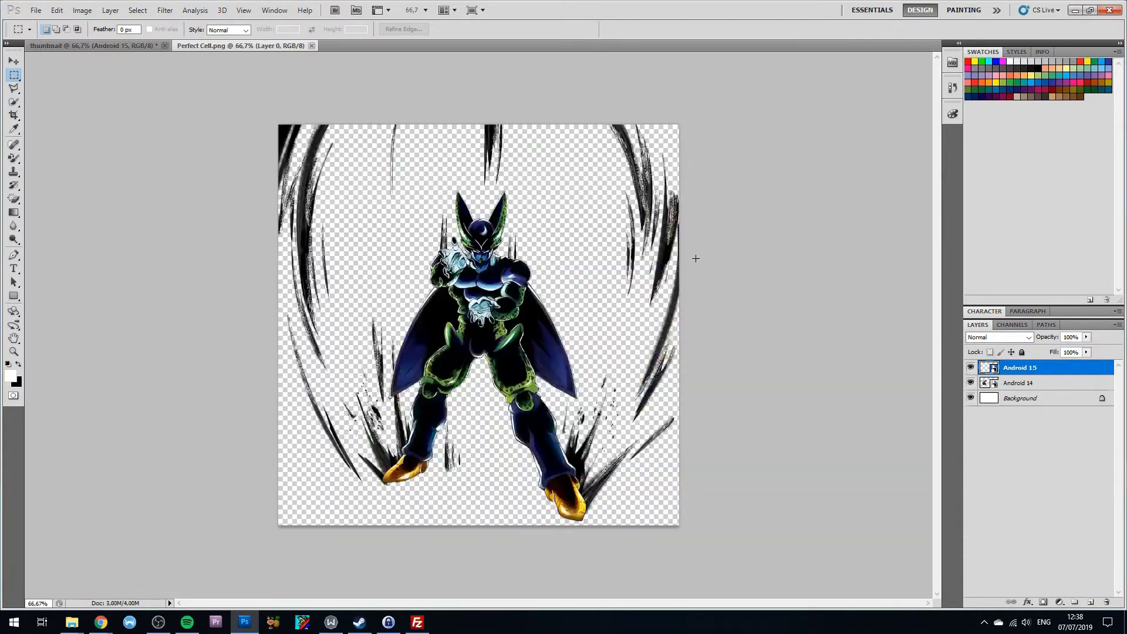
Step: Remove the large black brush strokes above and beside Perfect Cell's upper body with the Magic Eraser tool
left_click(14, 199)
left_click(59, 225)
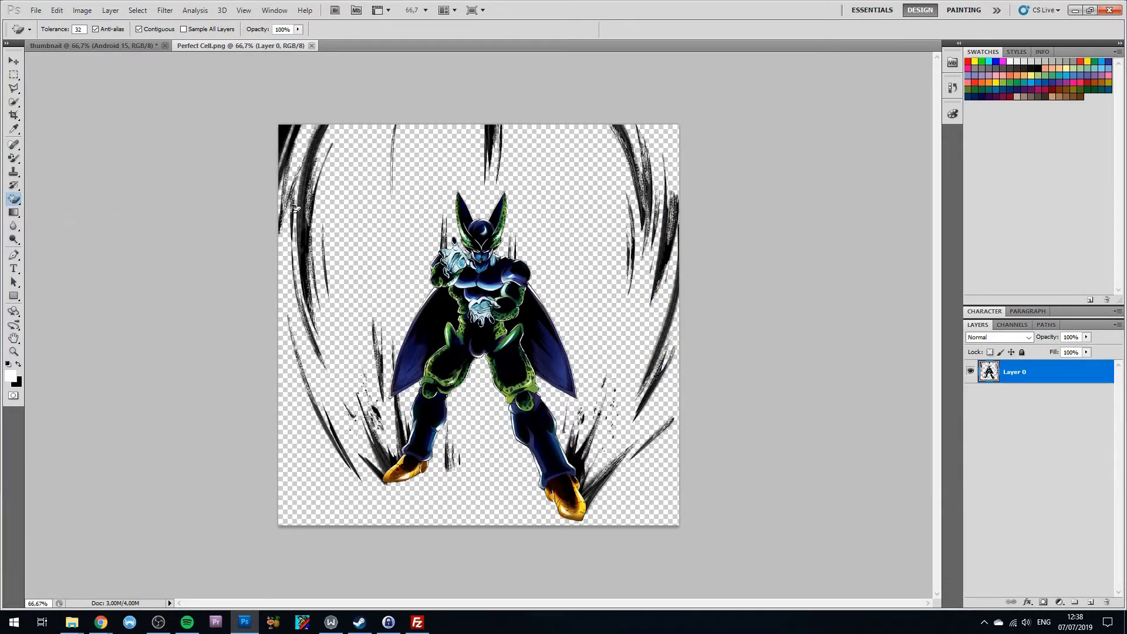
left_click(315, 157)
left_click(649, 171)
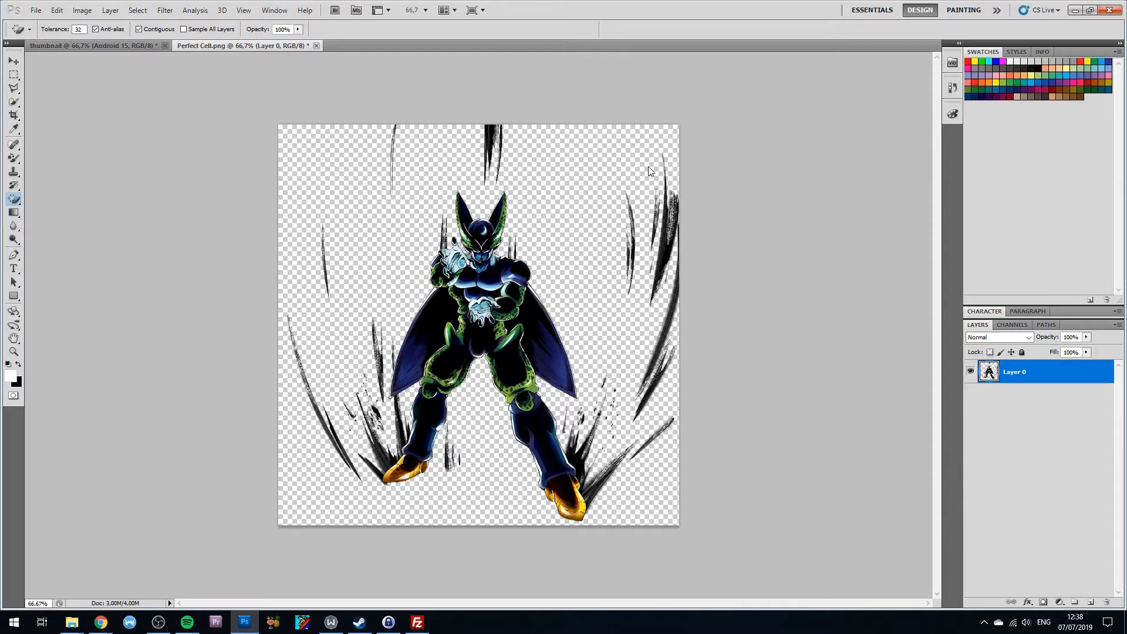
left_click(498, 145)
left_click(671, 238)
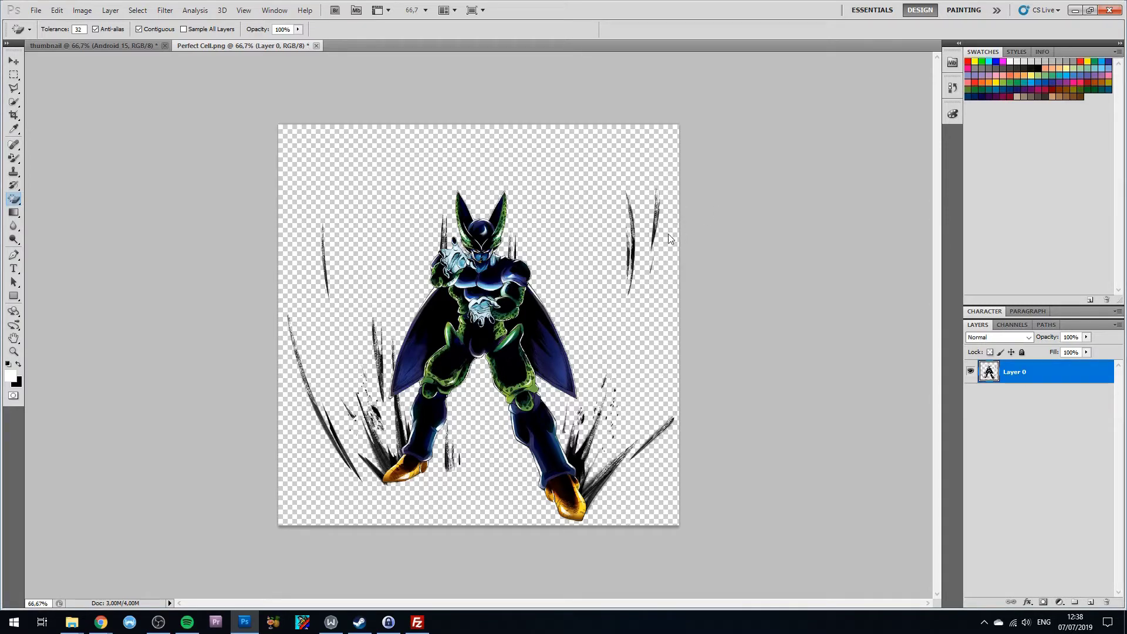
Step: Remove the black strokes around Perfect Cell's feet, legs and the lower-left area with the Magic Eraser
left_click(592, 491)
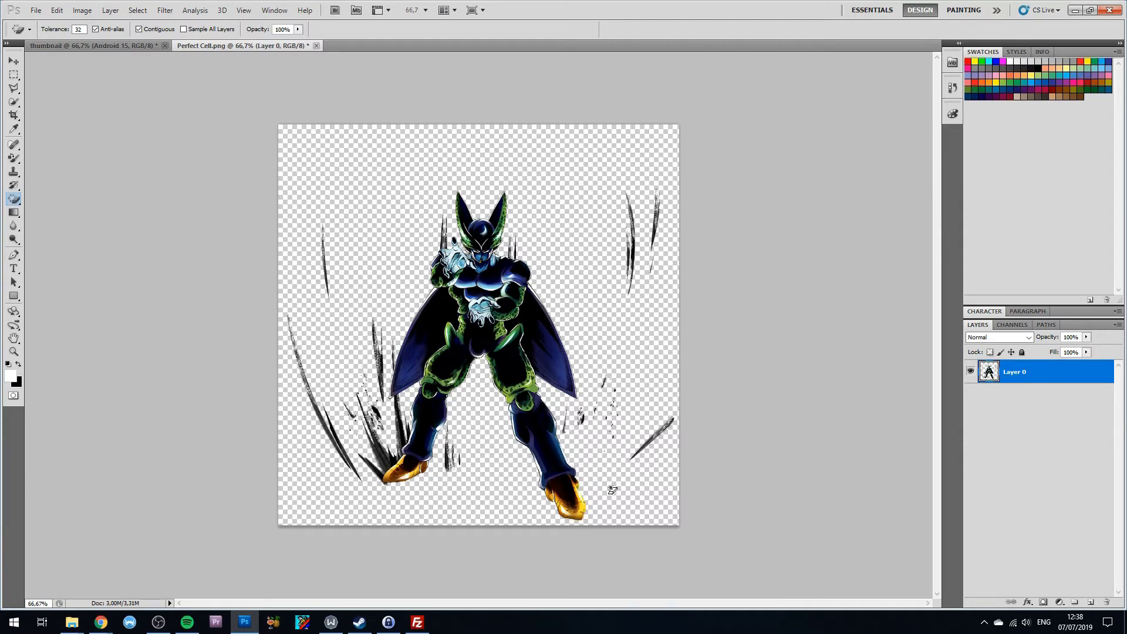
left_click(372, 467)
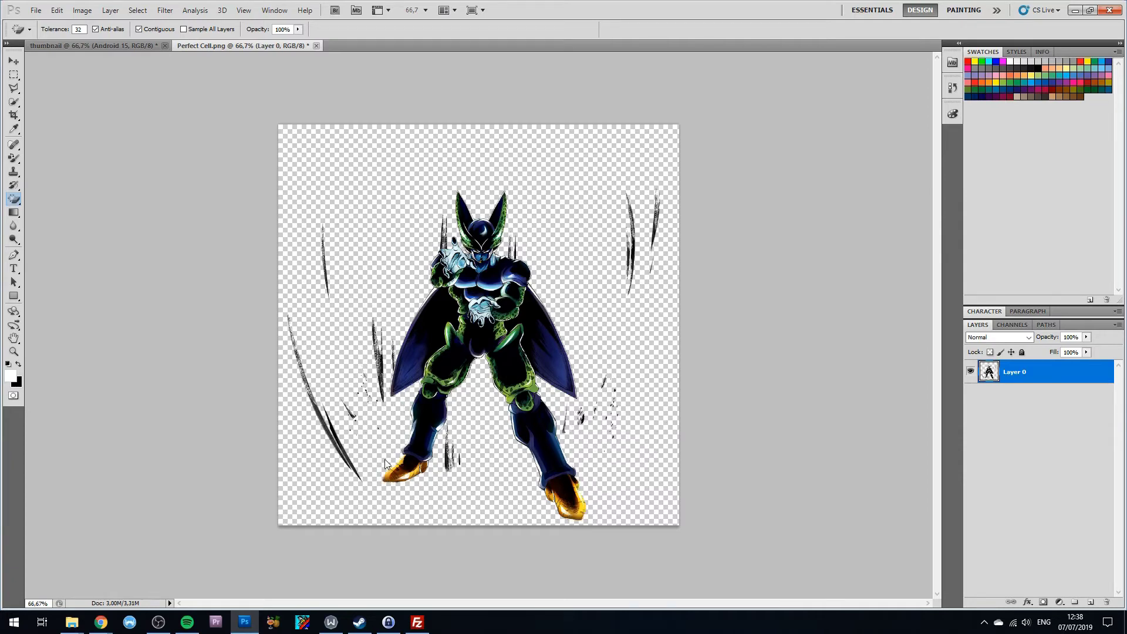
left_click(452, 463)
left_click(342, 450)
left_click(382, 359)
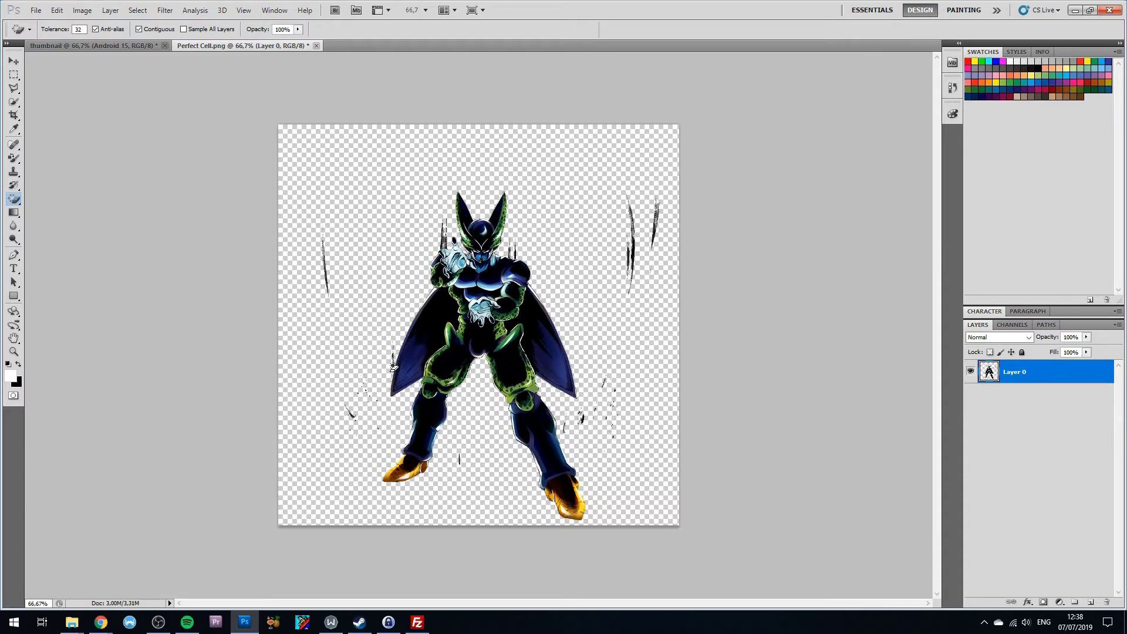
left_click(393, 358)
Step: Clear the remaining thin black strokes on both sides of Perfect Cell's upper body with the Magic Eraser
left_click(328, 281)
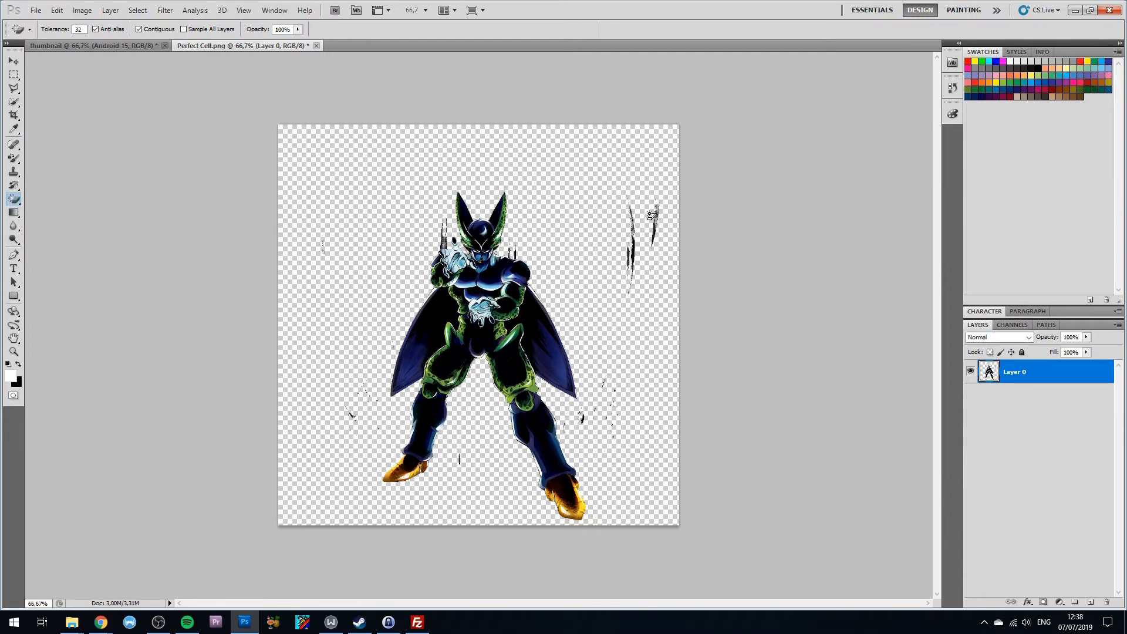
left_click(634, 249)
left_click(657, 216)
left_click(656, 231)
Step: At 200% zoom, wipe away the leftover black specks on both sides of Perfect Cell's legs with the regular Eraser tool
left_click(420, 9)
left_click(427, 11)
left_click(428, 12)
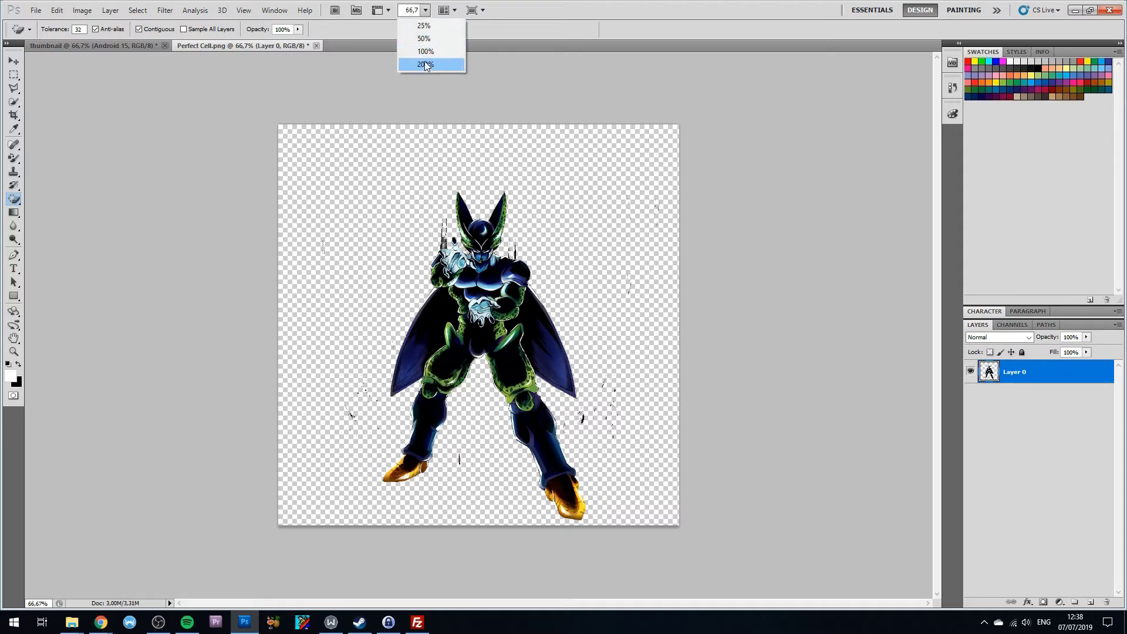
left_click(432, 66)
scroll(484, 127, "down", 4)
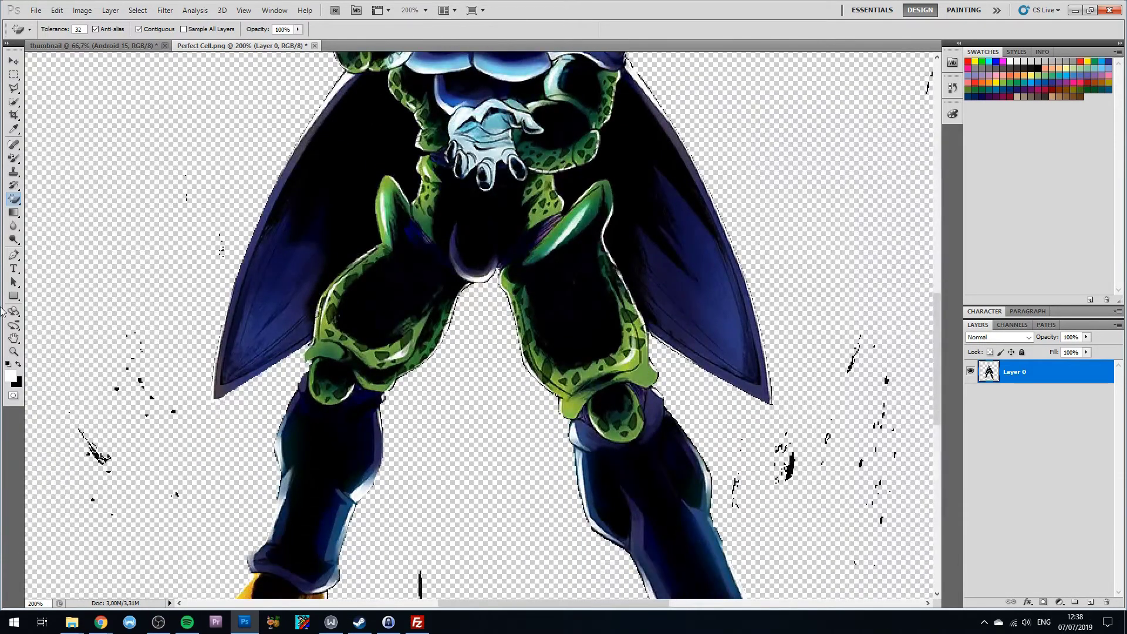
left_click(13, 200)
left_click(59, 194)
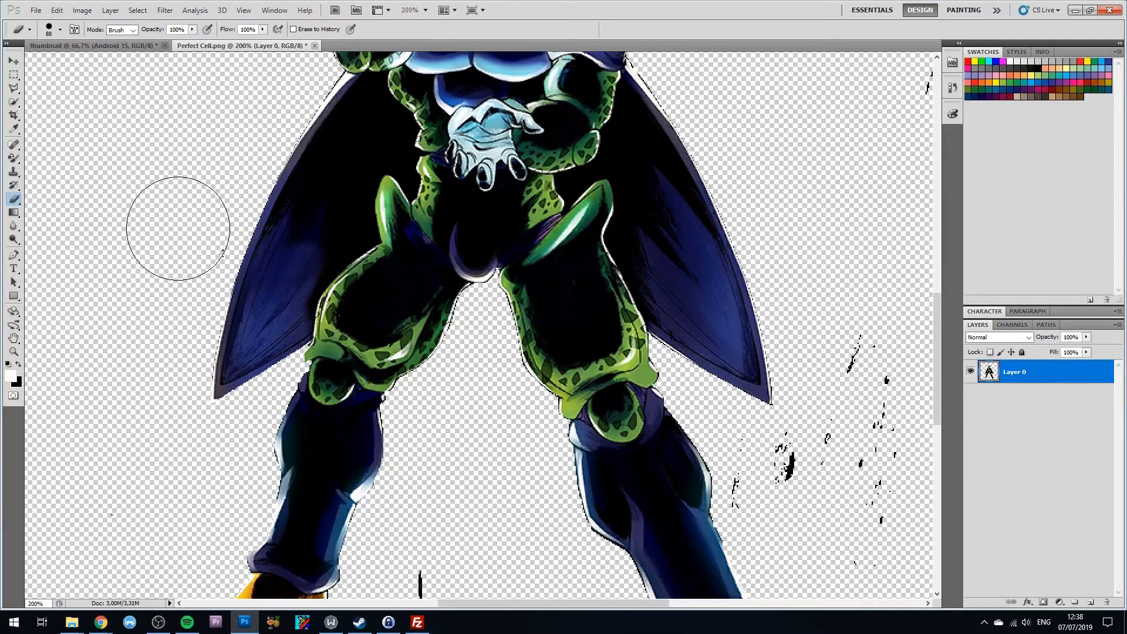
scroll(321, 389, "down", 3)
scroll(321, 388, "down", 3)
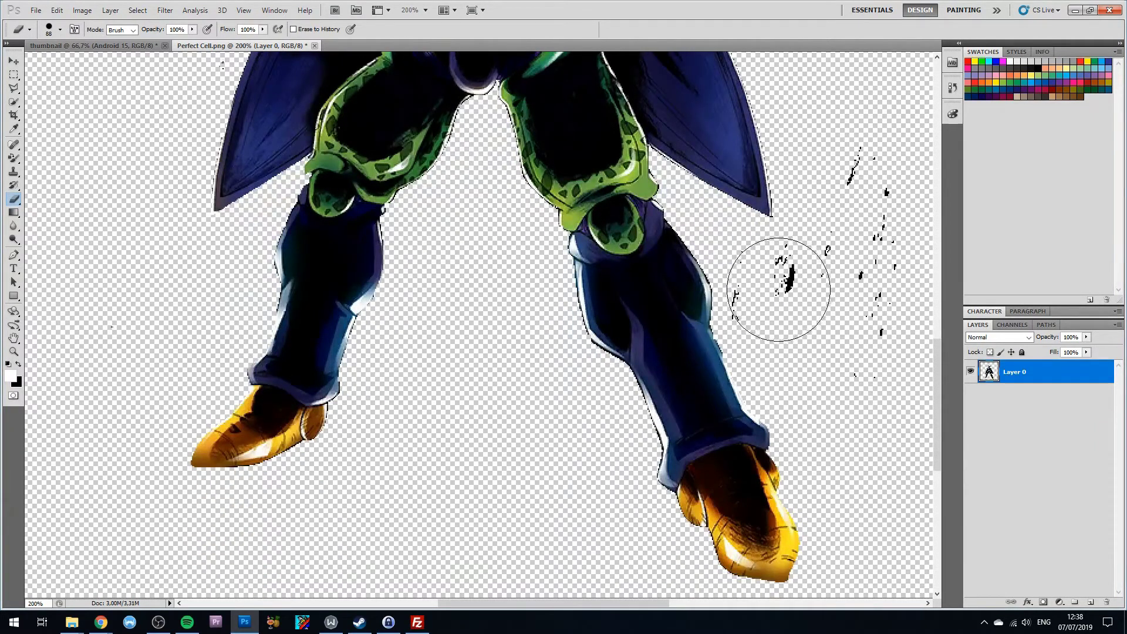
left_click_drag(767, 289, 794, 257)
left_click_drag(850, 202, 880, 319)
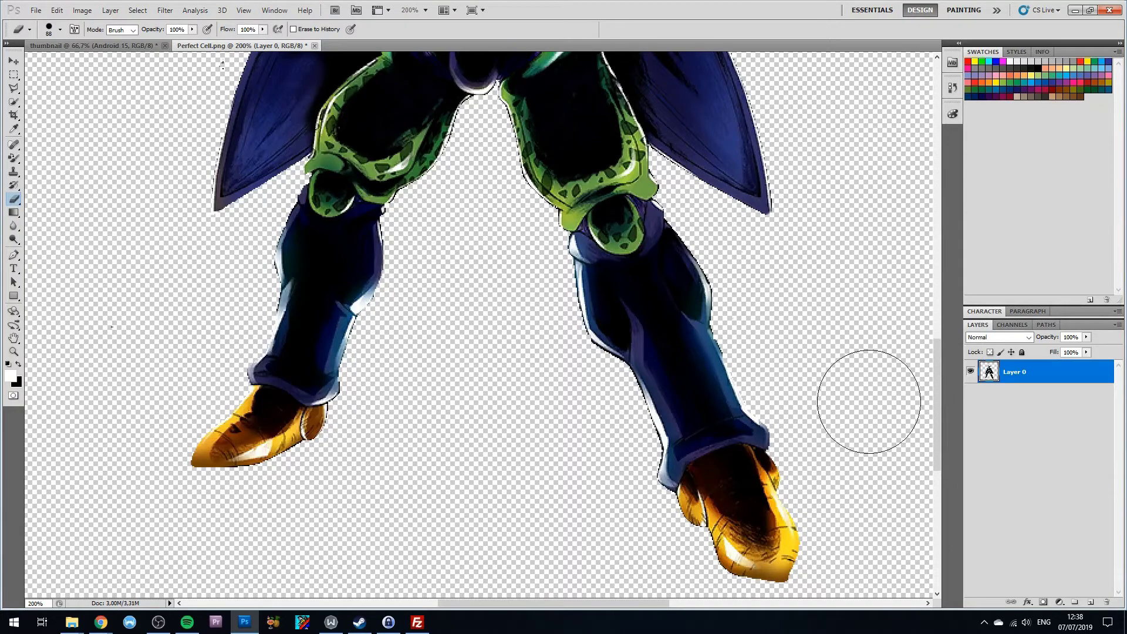
Step: Erase the black spikes above the shoulder in the right half of the image and the specks near the right edge
scroll(867, 402, "down", 3)
scroll(833, 404, "up", 7)
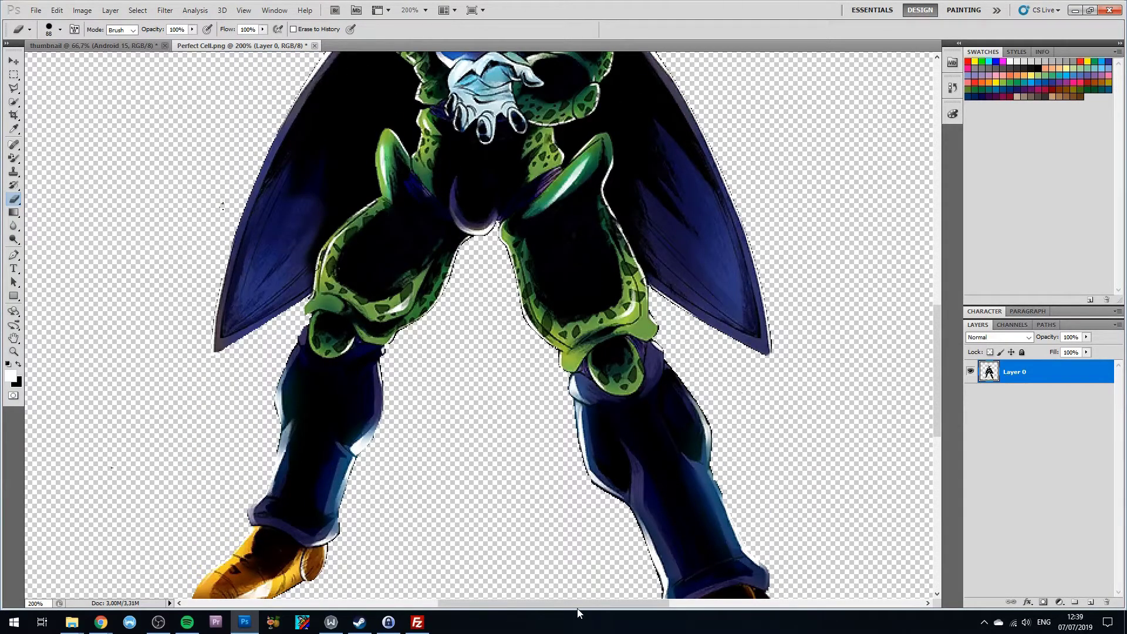
scroll(578, 613, "right", 5)
scroll(611, 428, "up", 10)
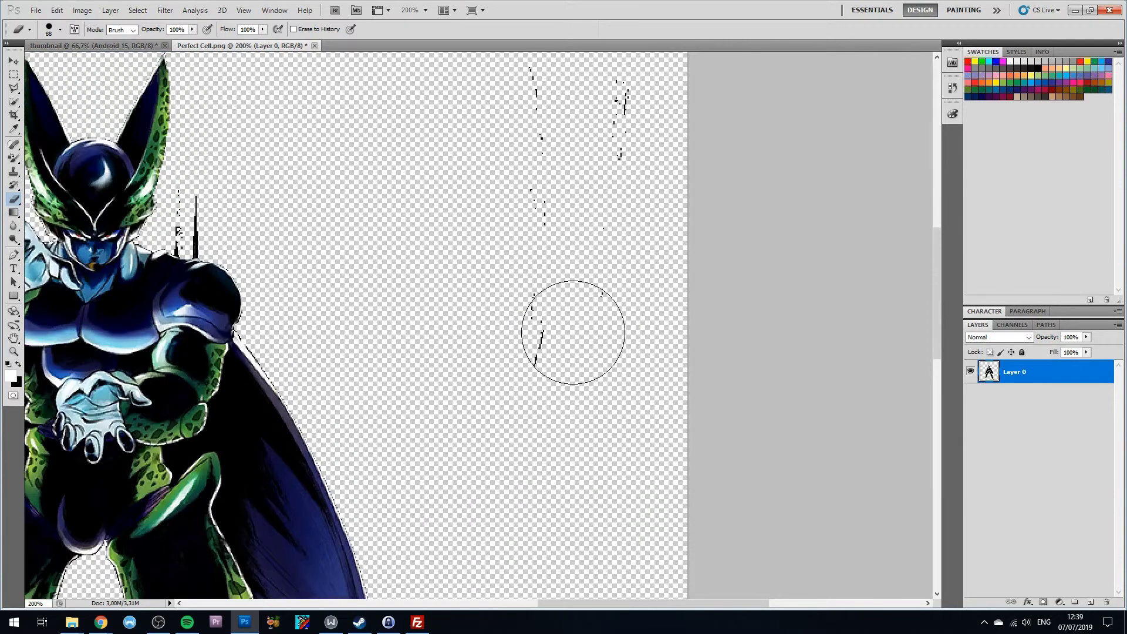
scroll(573, 332, "up", 1)
left_click(213, 218)
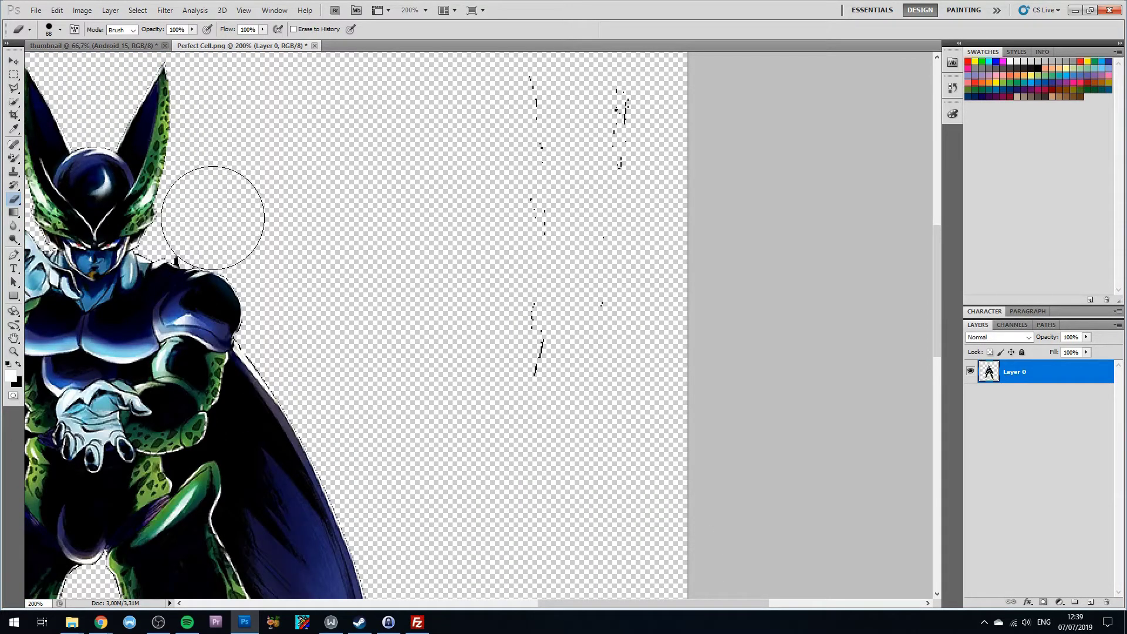
mouse_move(553, 346)
left_mouse_down()
mouse_move(602, 78)
mouse_move(561, 202)
mouse_move(534, 106)
left_mouse_up()
scroll(530, 163, "up", 3)
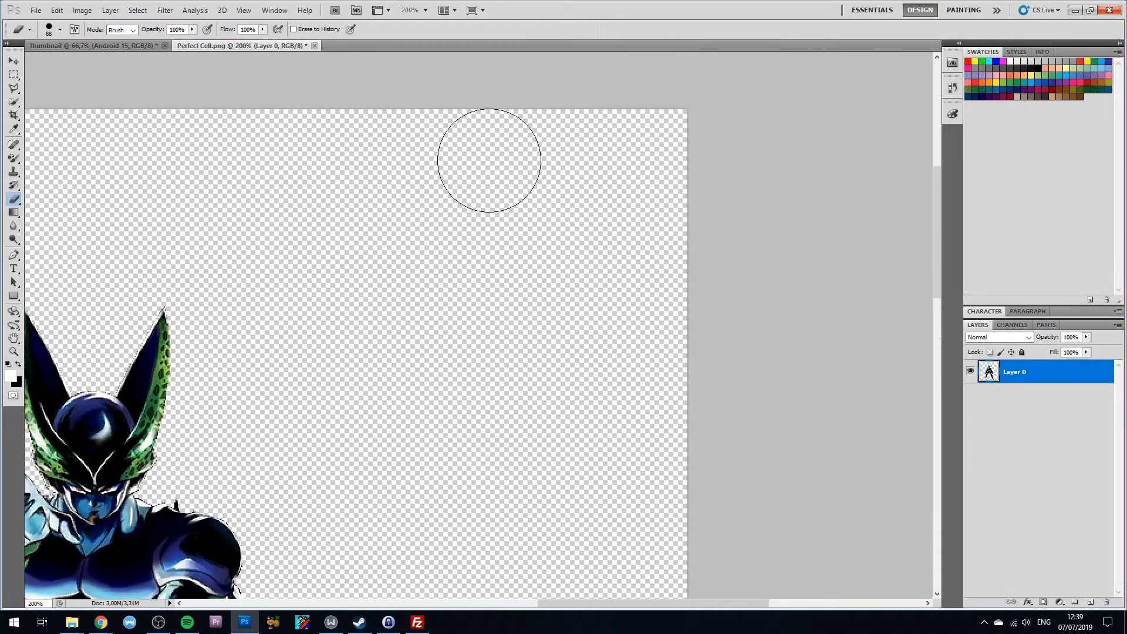
Step: Erase the black streaks above Perfect Cell's raised hand and the specks near the image's left edge
scroll(489, 161, "up", 2)
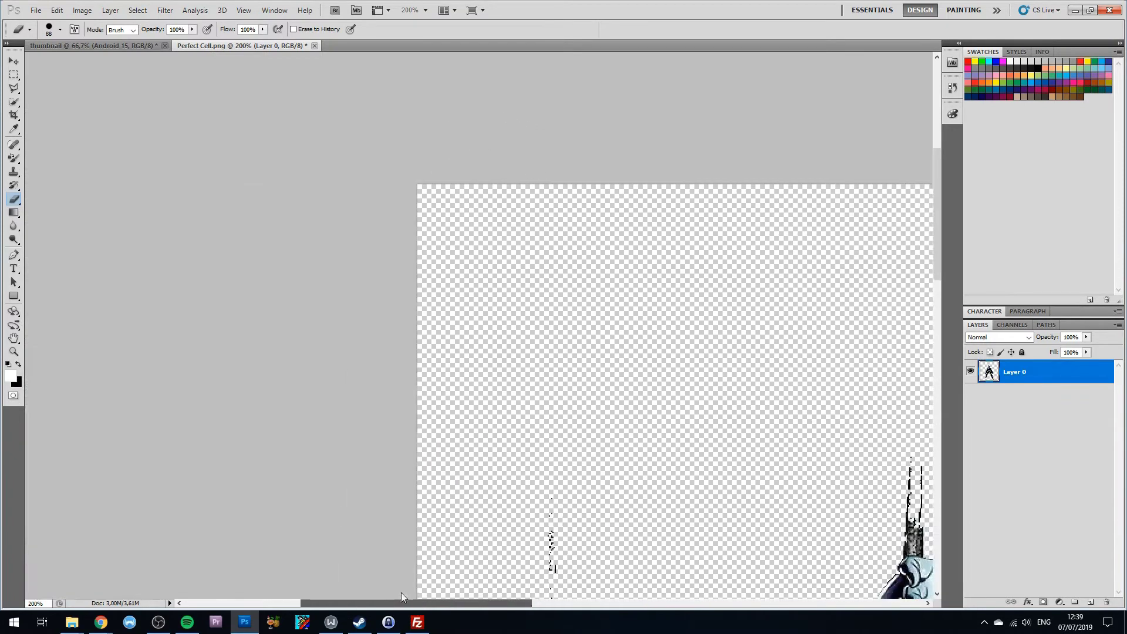
left_click_drag(647, 603, 437, 603)
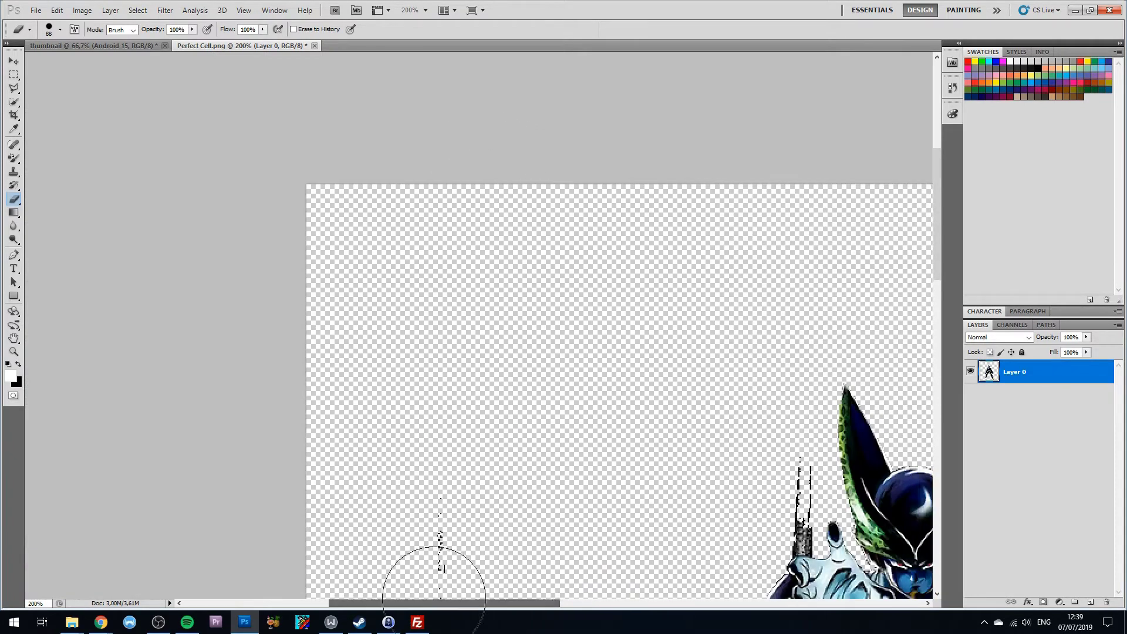
scroll(446, 557, "down", 3)
left_click_drag(763, 382, 774, 404)
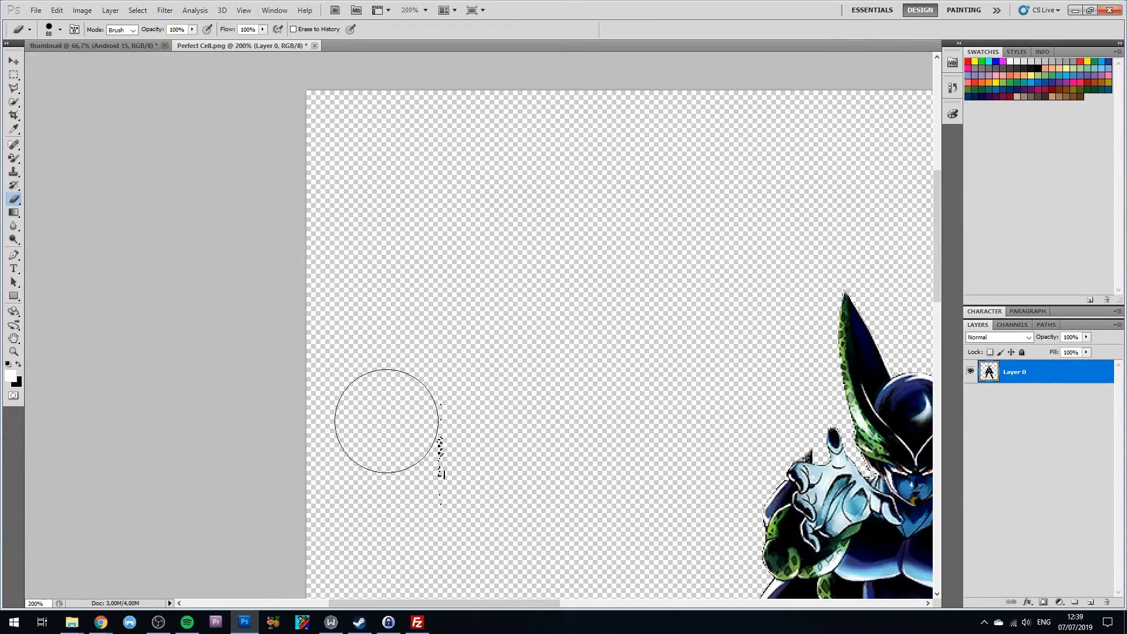
left_click_drag(386, 420, 431, 410)
Step: Erase the small black remnant beside Perfect Cell's raised hand with a 20 px eraser and save the image
scroll(447, 390, "down", 10)
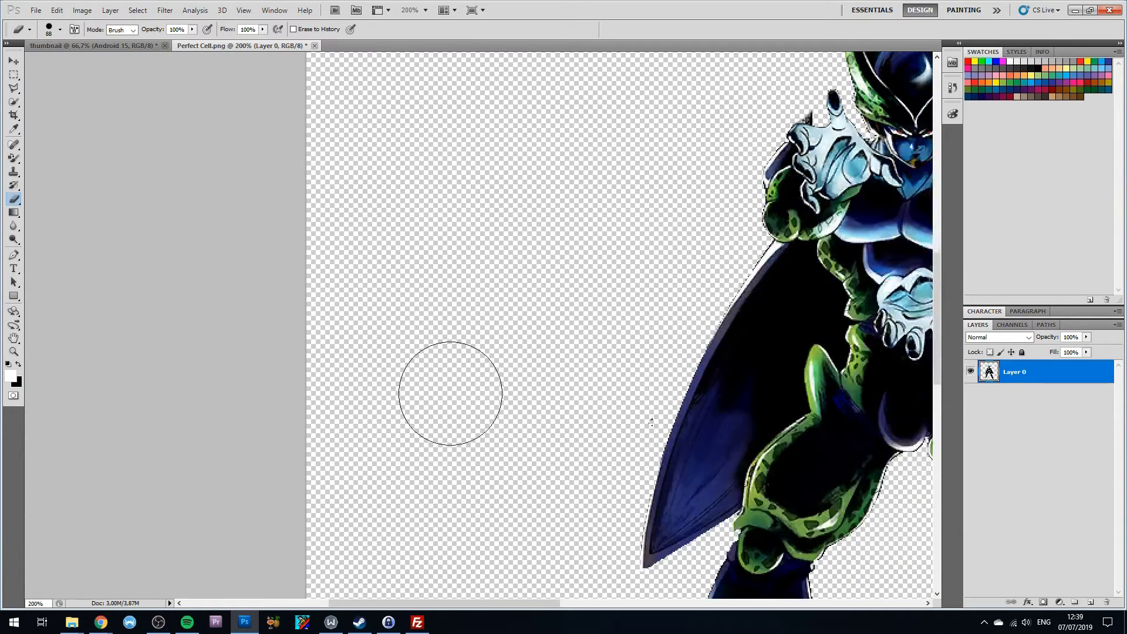
scroll(611, 393, "up", 5)
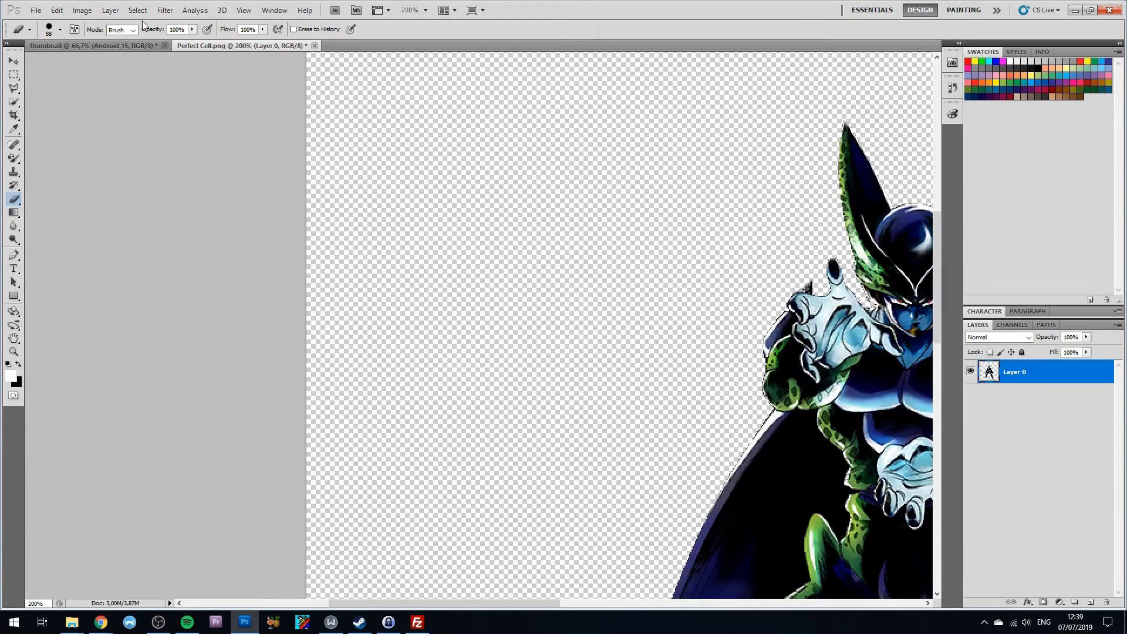
left_click(61, 32)
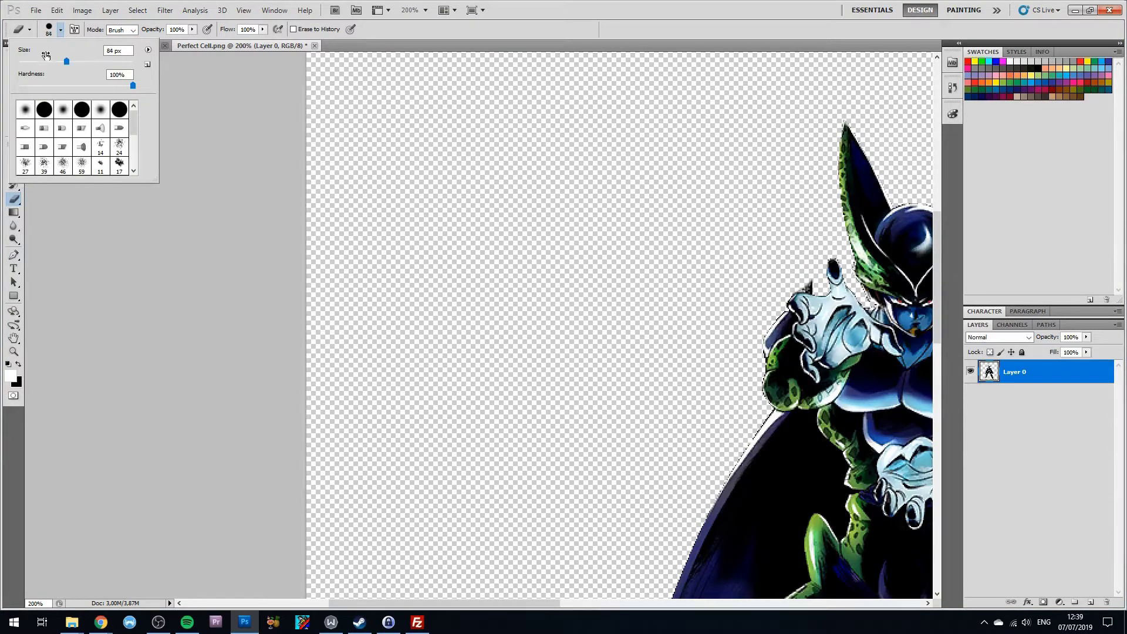
type("20")
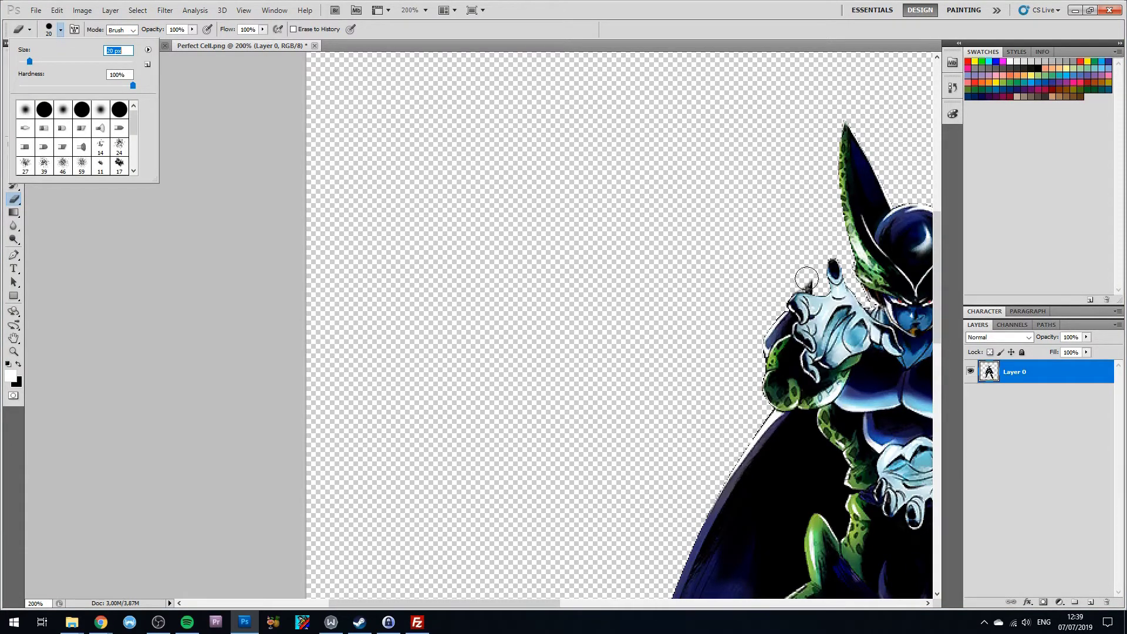
key("Return")
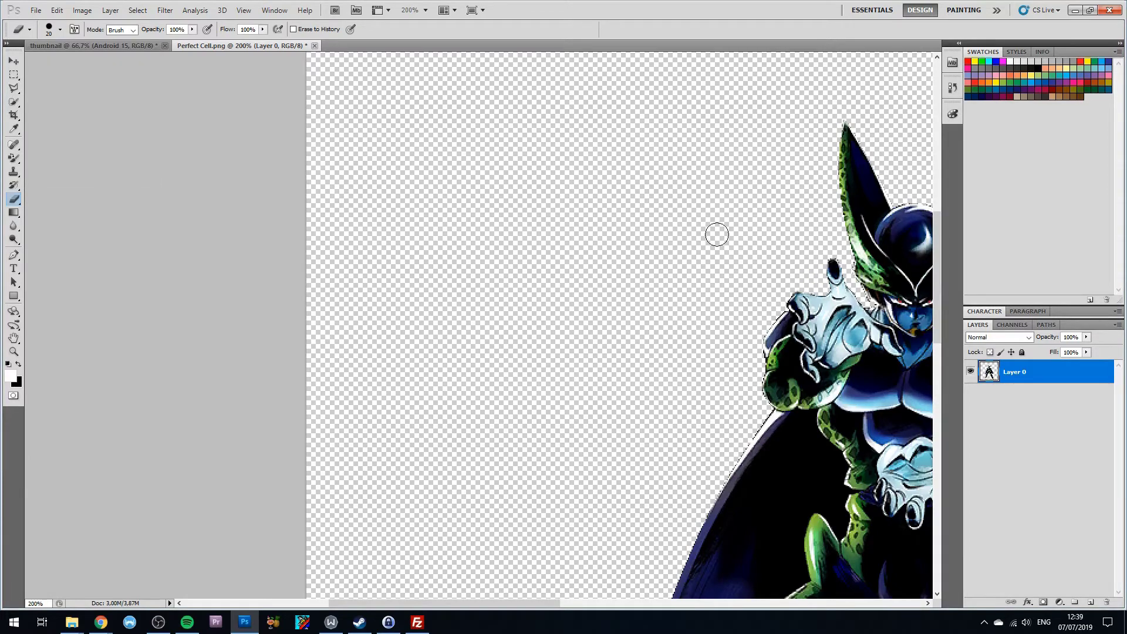
Step: Place the cleaned Perfect Cell image in the thumbnail document, centred between the two androids and moved slightly upward
left_click(94, 46)
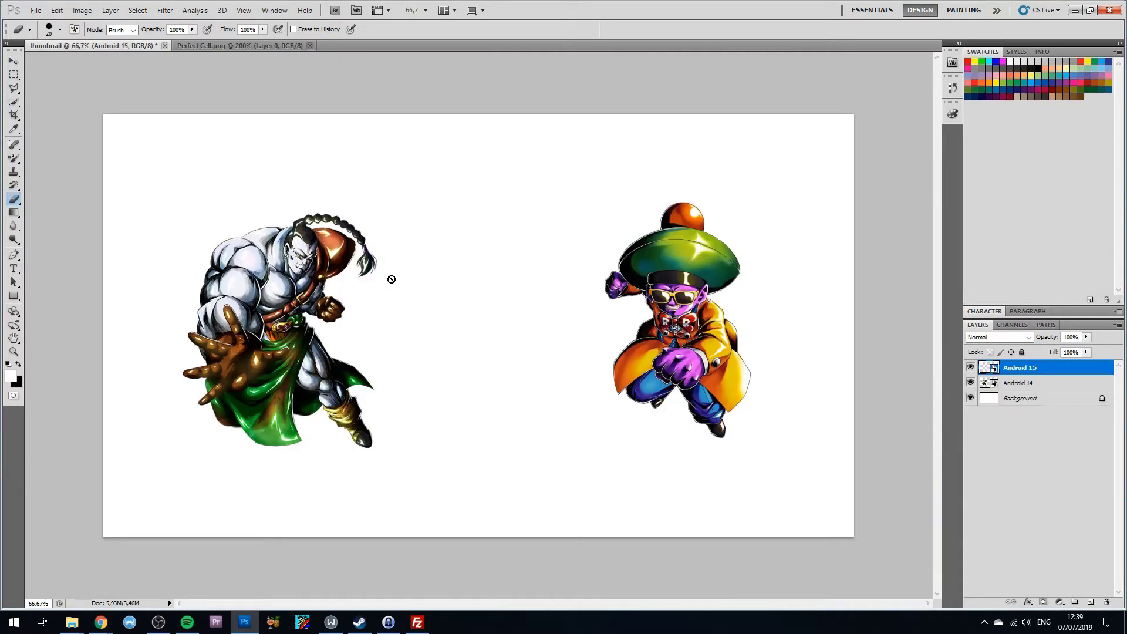
key("alt+f")
key("l")
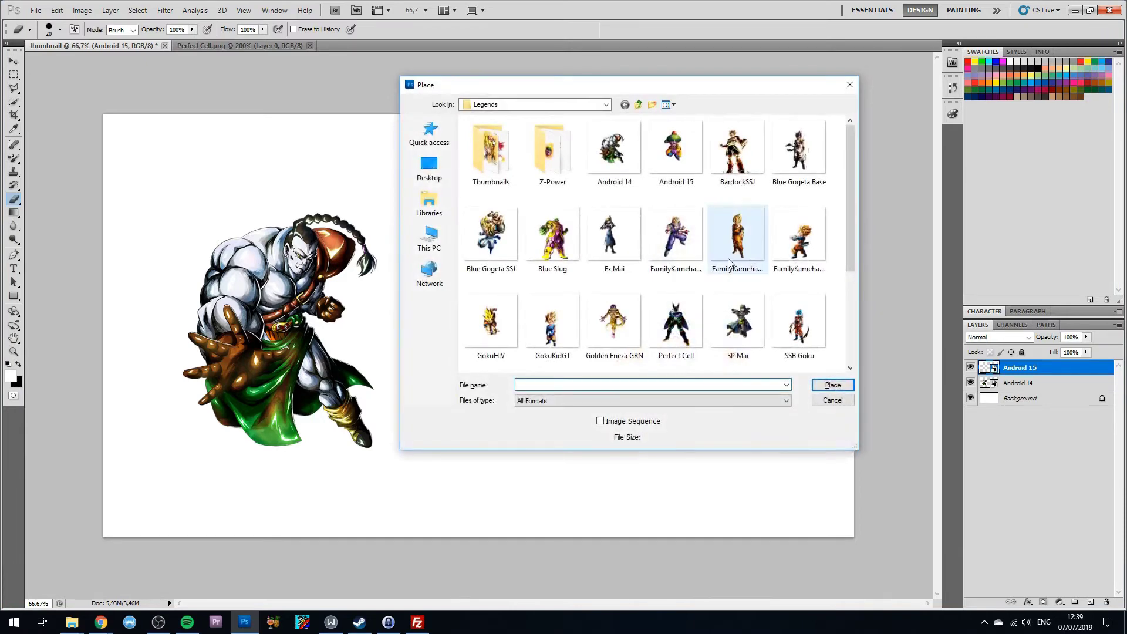
double_click(660, 336)
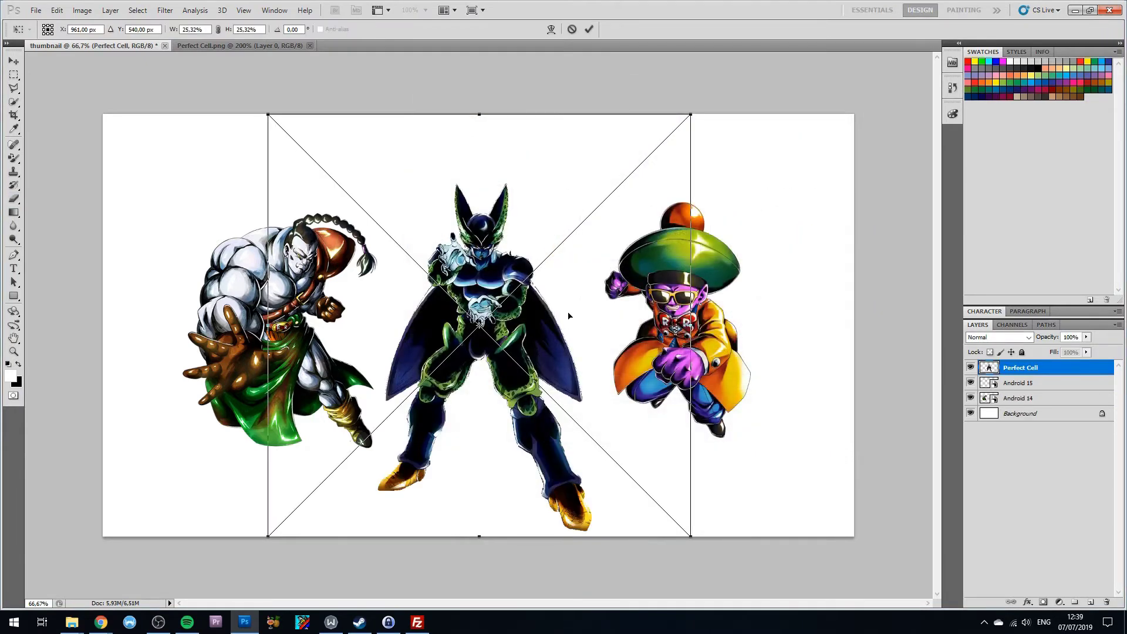
left_click_drag(482, 303, 480, 281)
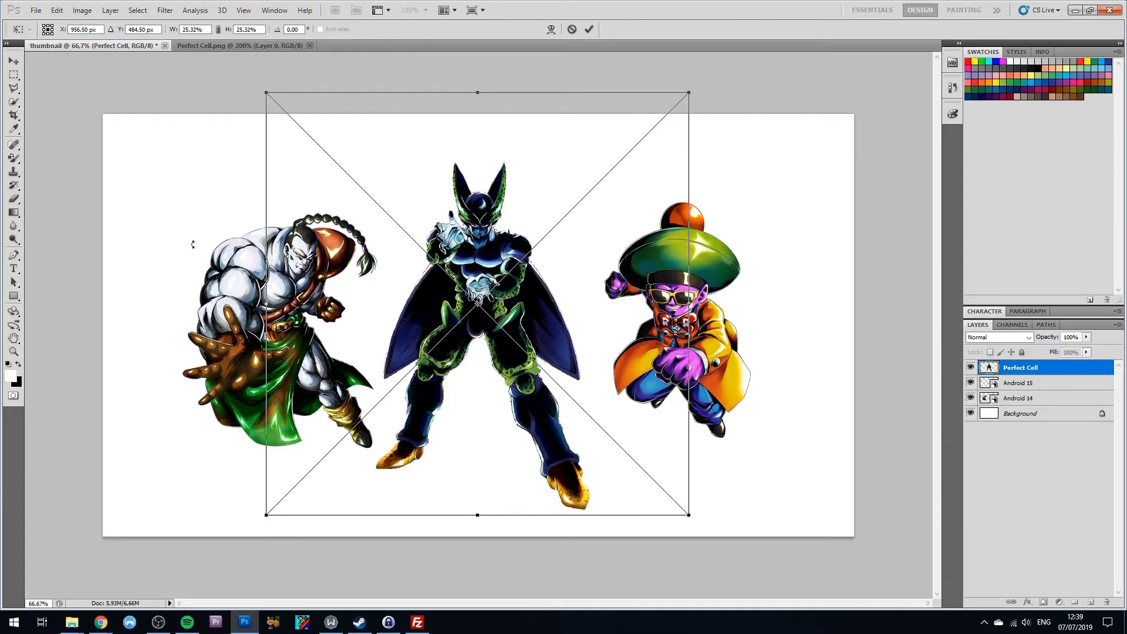
key("Return")
Step: Select the white Background layer and try to delete it
key("b")
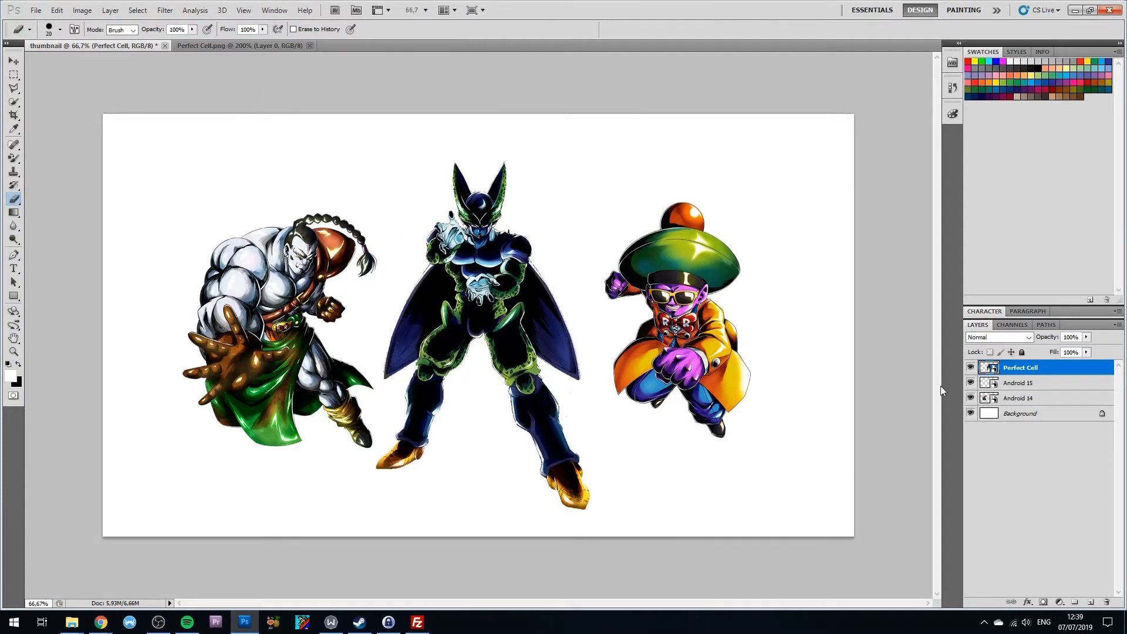
left_click(1010, 413)
key("Delete")
Step: Switch to Chrome and look through the background images in the Perfect Cell Imgur album
key("alt+Tab")
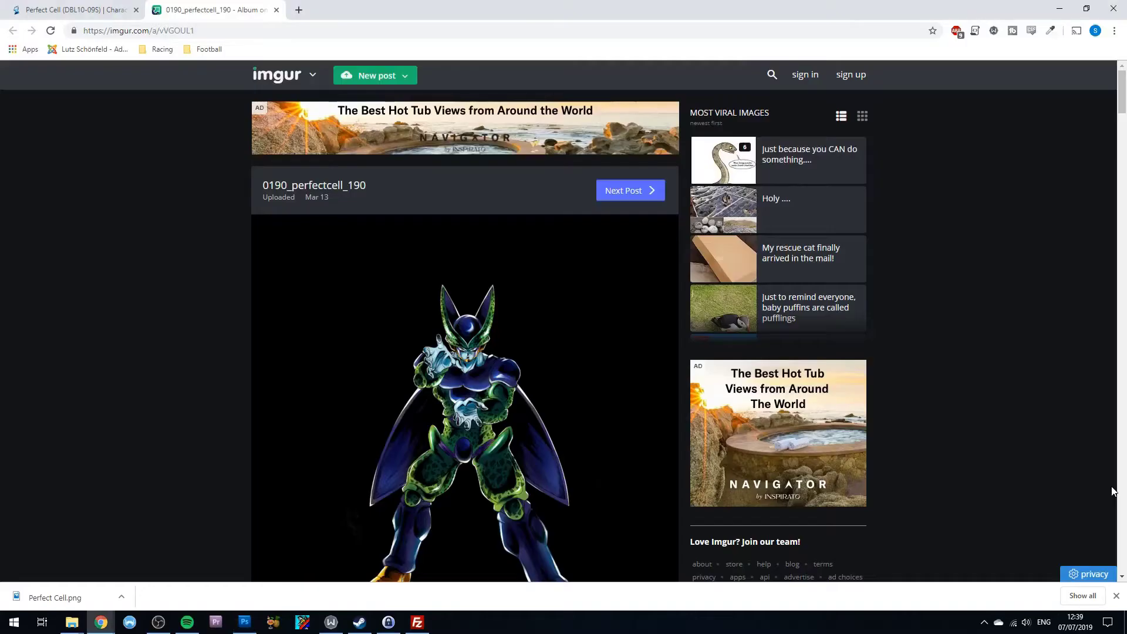
scroll(608, 261, "down", 15)
scroll(505, 258, "up", 6)
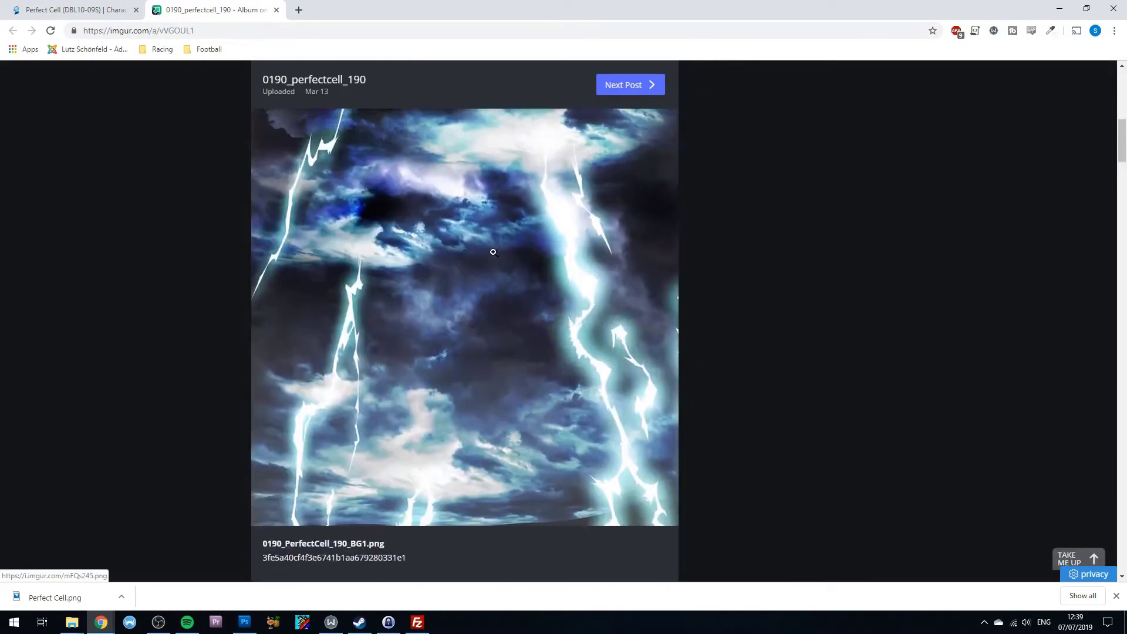
scroll(519, 271, "up", 5)
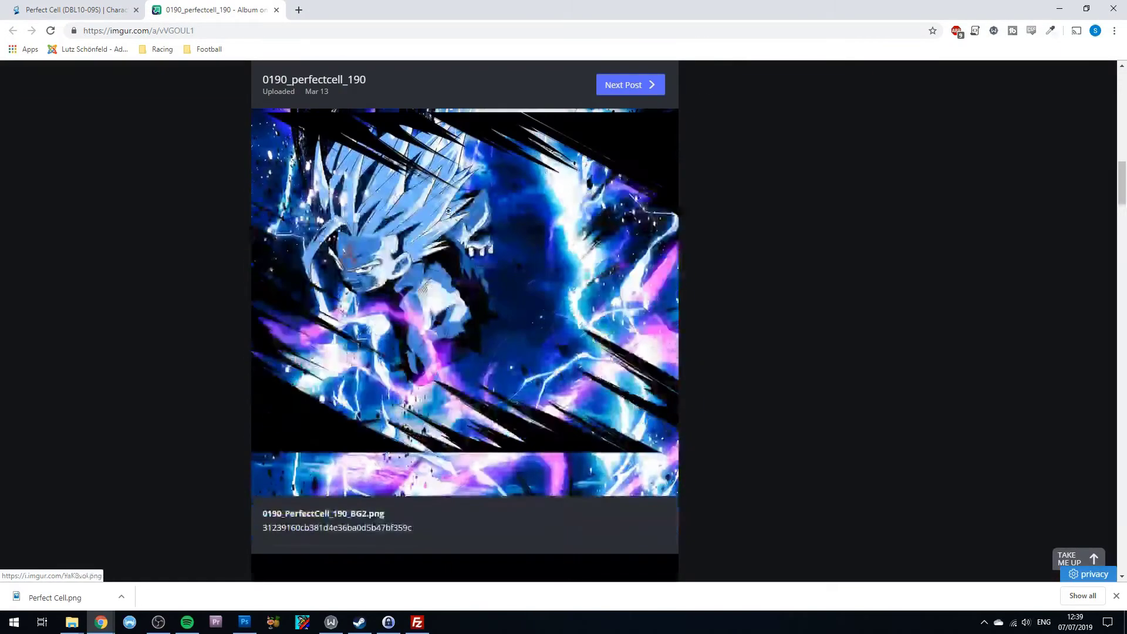
Step: Find Android #14 in the Dragon Ball Legends character list and open the character's Imgur image album
left_click(92, 10)
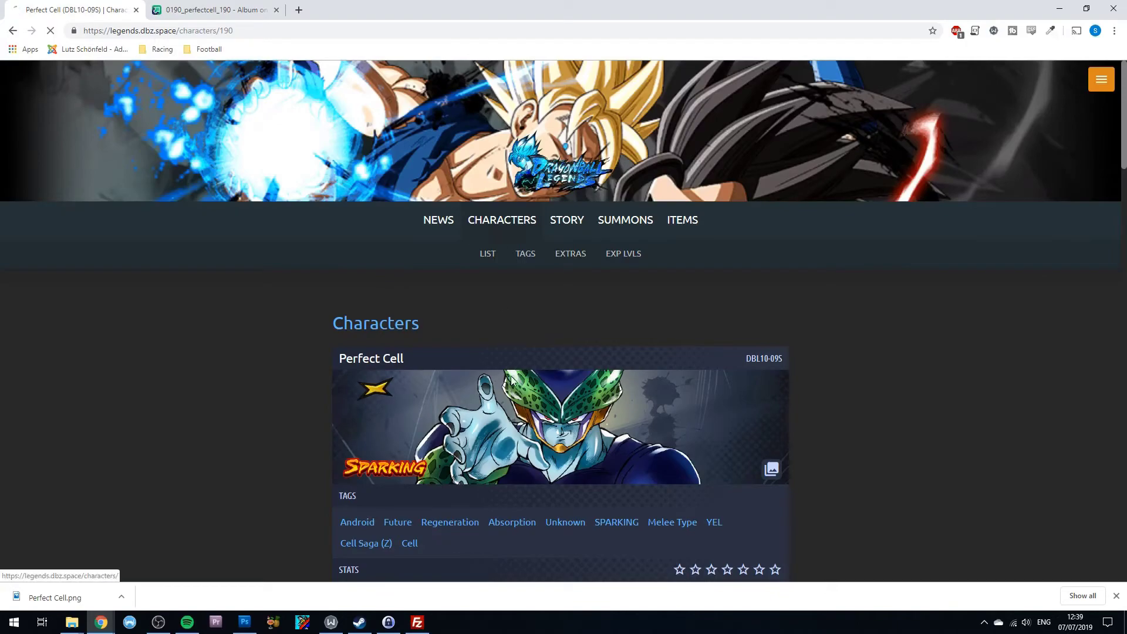
left_click(486, 254)
scroll(378, 376, "down", 15)
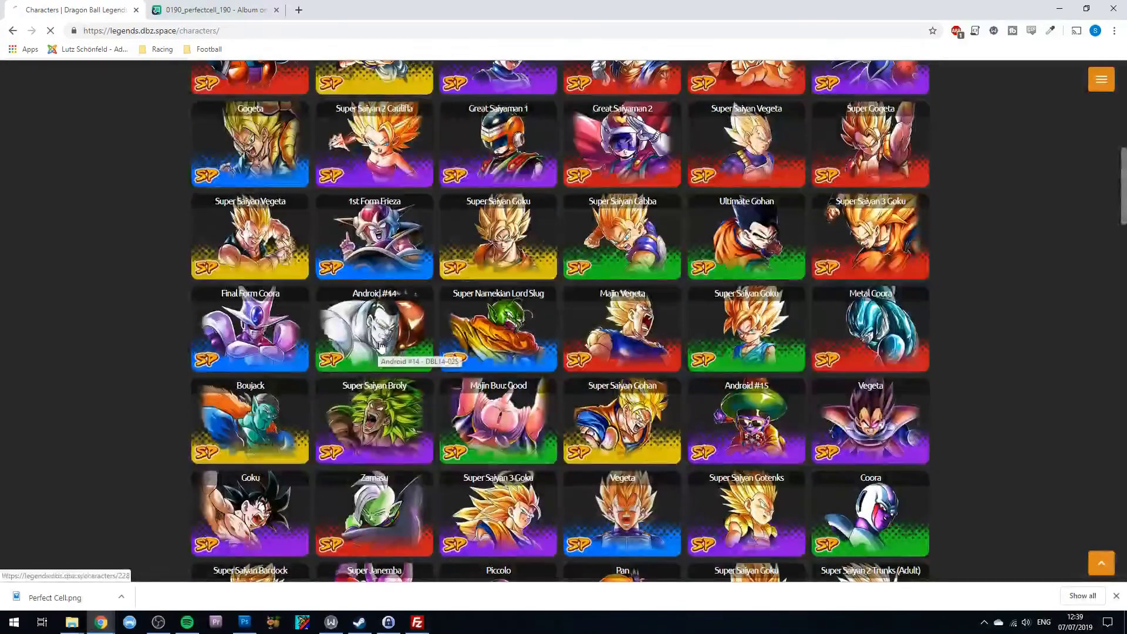
left_click(381, 346)
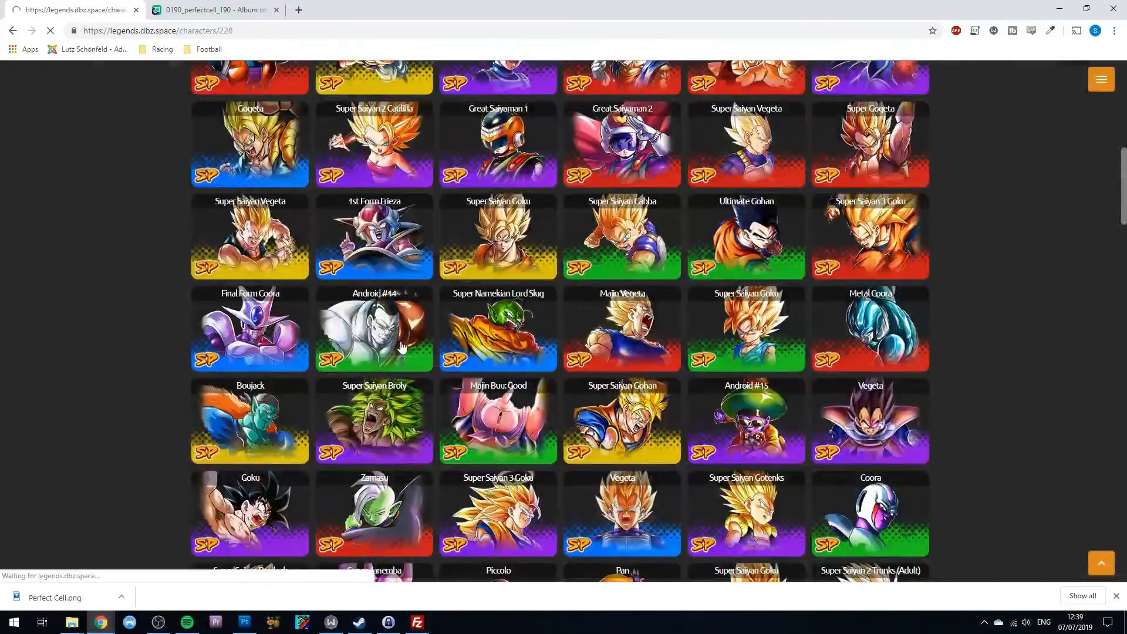
scroll(557, 338, "down", 2)
left_click(770, 352)
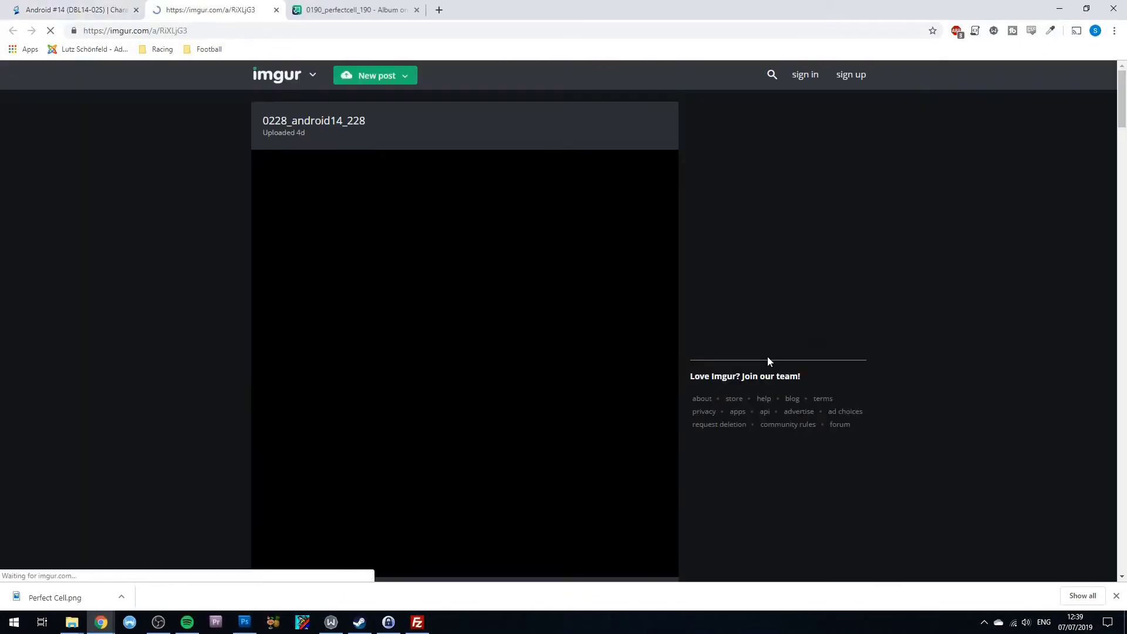
Step: Examine the effect, character and background images in the Android 14 album for a usable thumbnail background
scroll(646, 313, "down", 2)
scroll(646, 313, "down", 20)
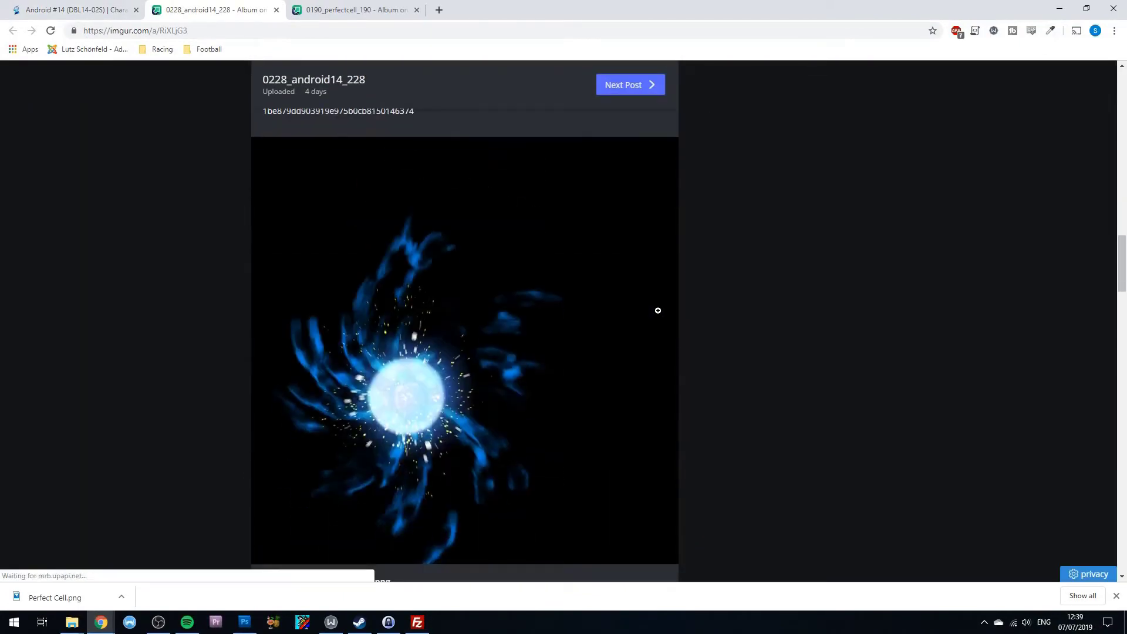
scroll(658, 311, "down", 10)
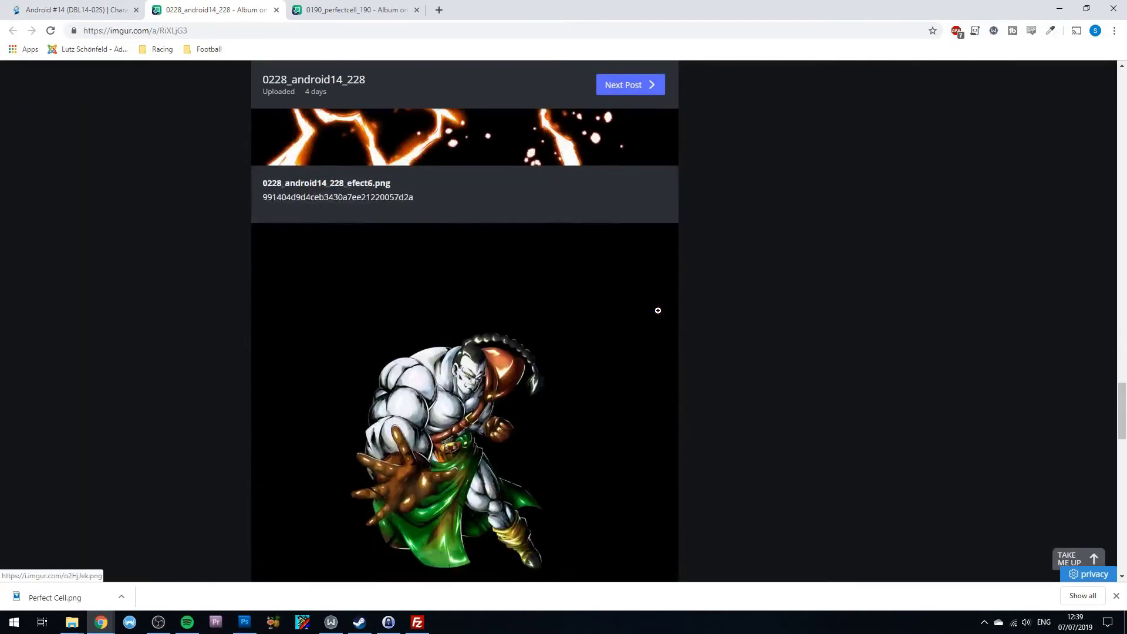
scroll(646, 352, "down", 4)
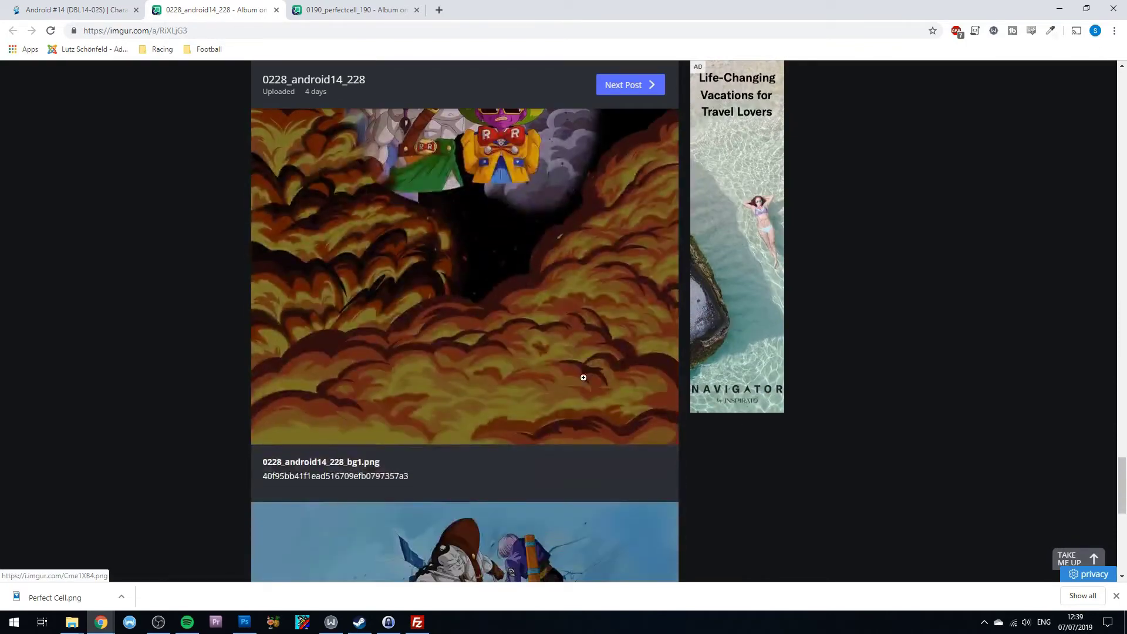
scroll(569, 283, "up", 5)
scroll(568, 283, "down", 10)
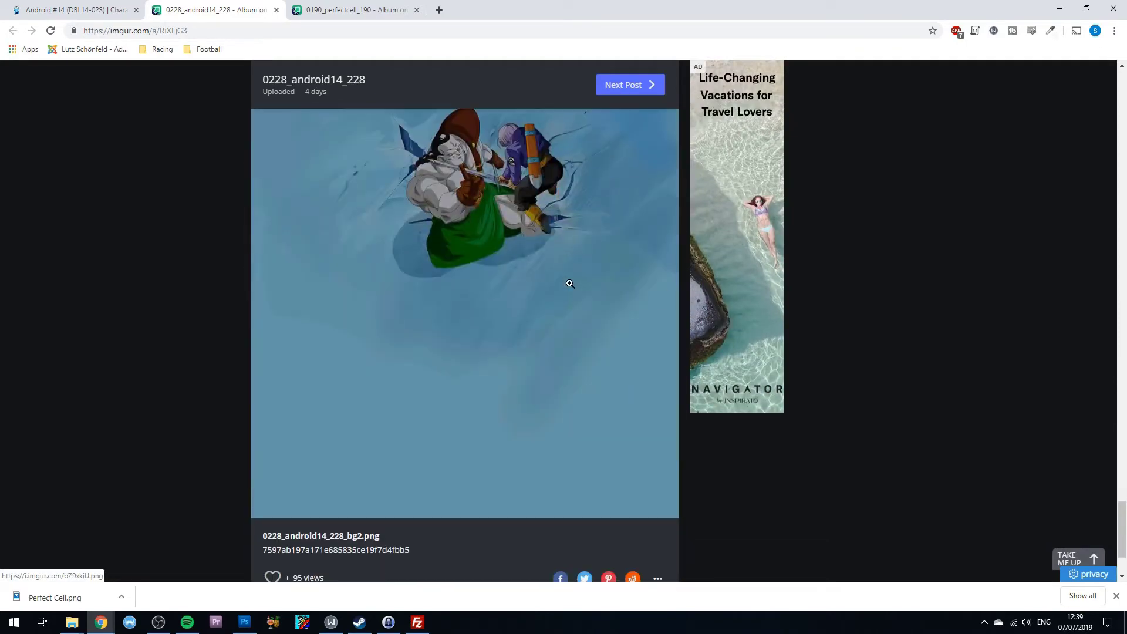
left_click(565, 277)
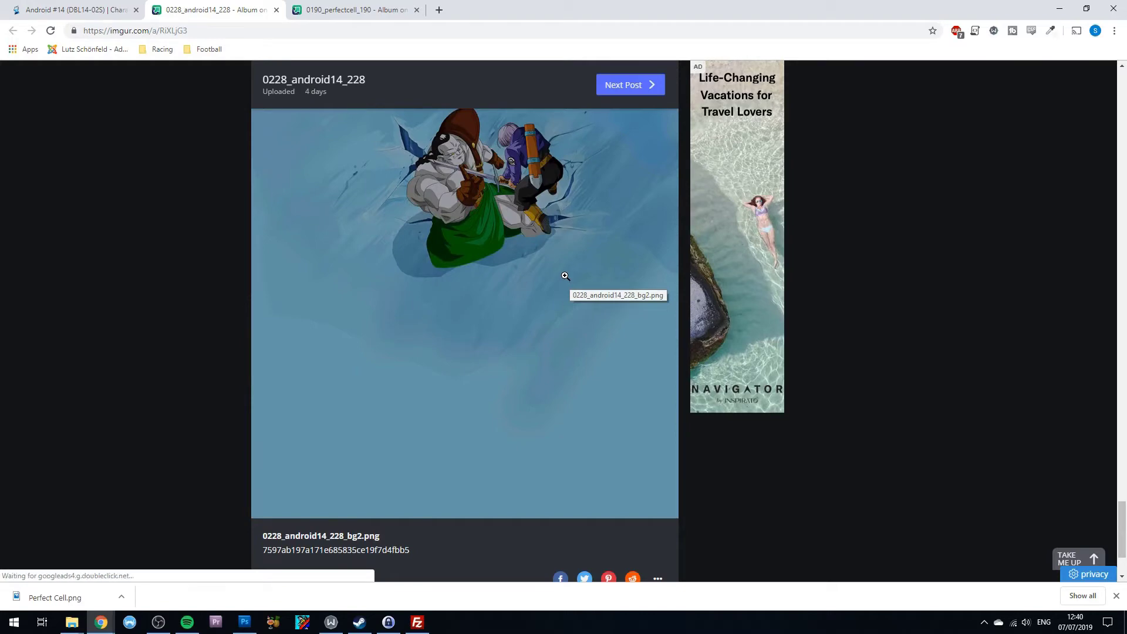
scroll(565, 277, "up", 9)
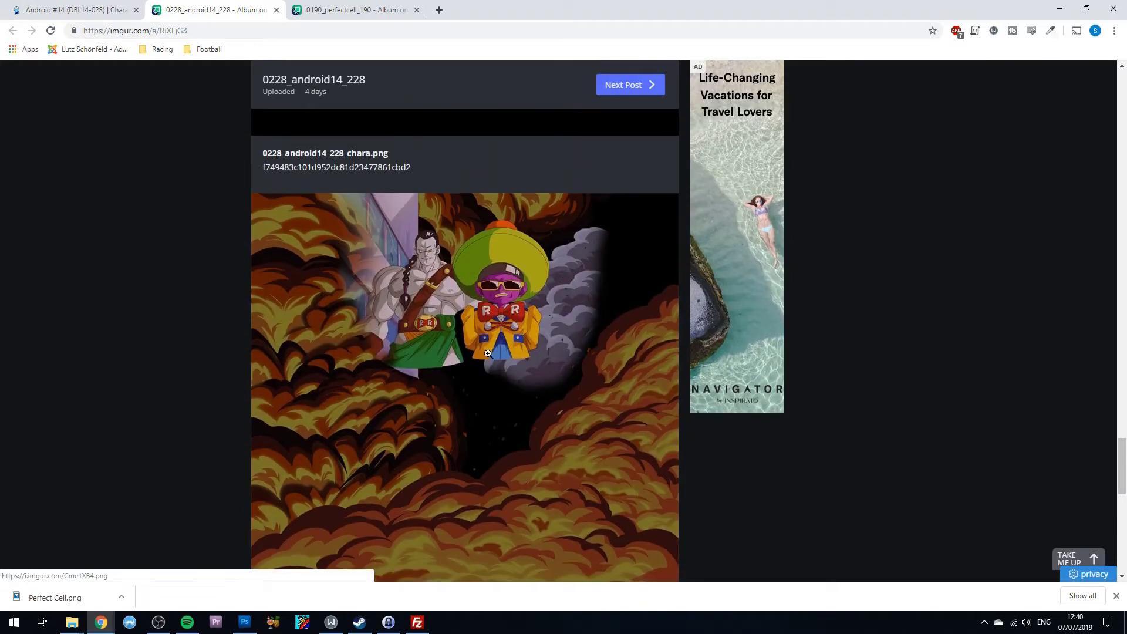
Step: Save the album image of the two androids among fiery clouds as Android14 in the Image Resources Background folder
right_click(424, 323)
left_click(462, 433)
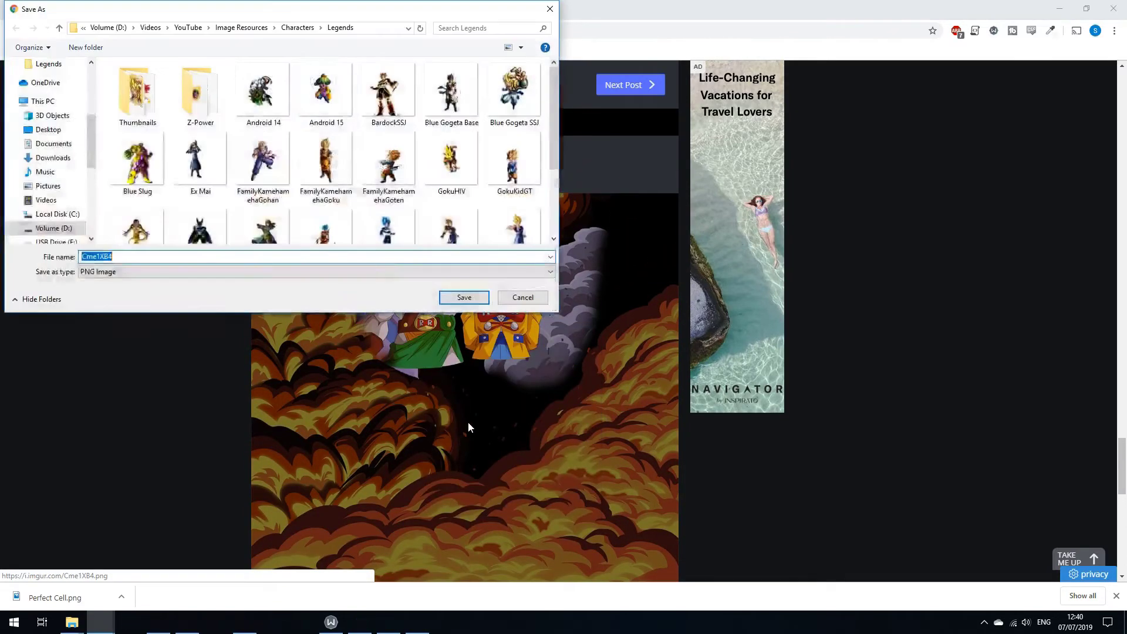
left_click(267, 29)
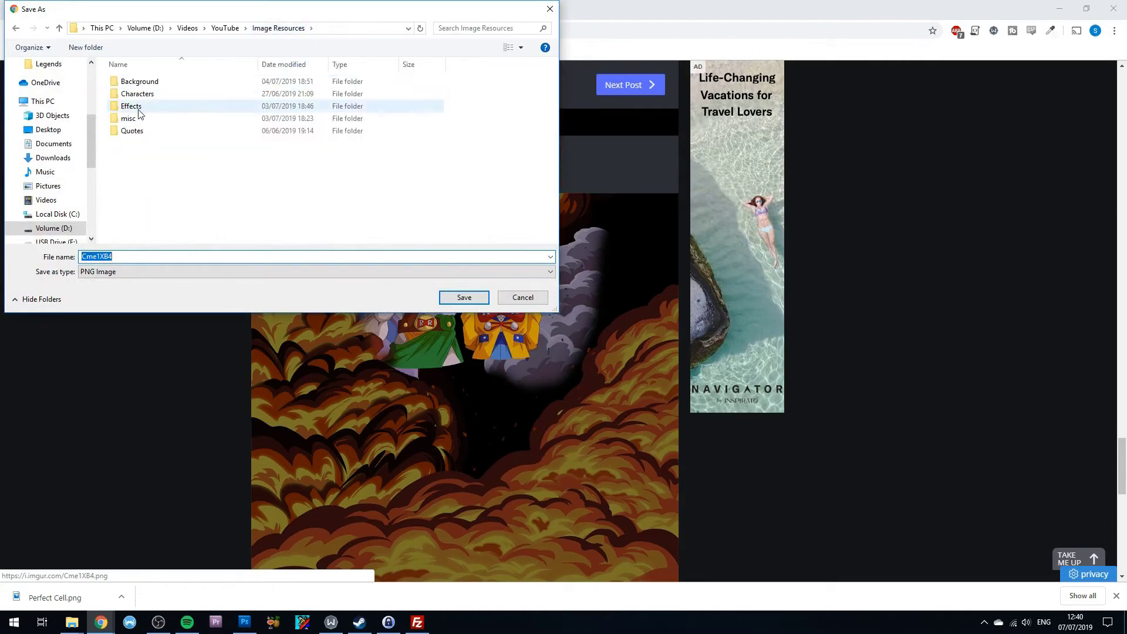
double_click(130, 82)
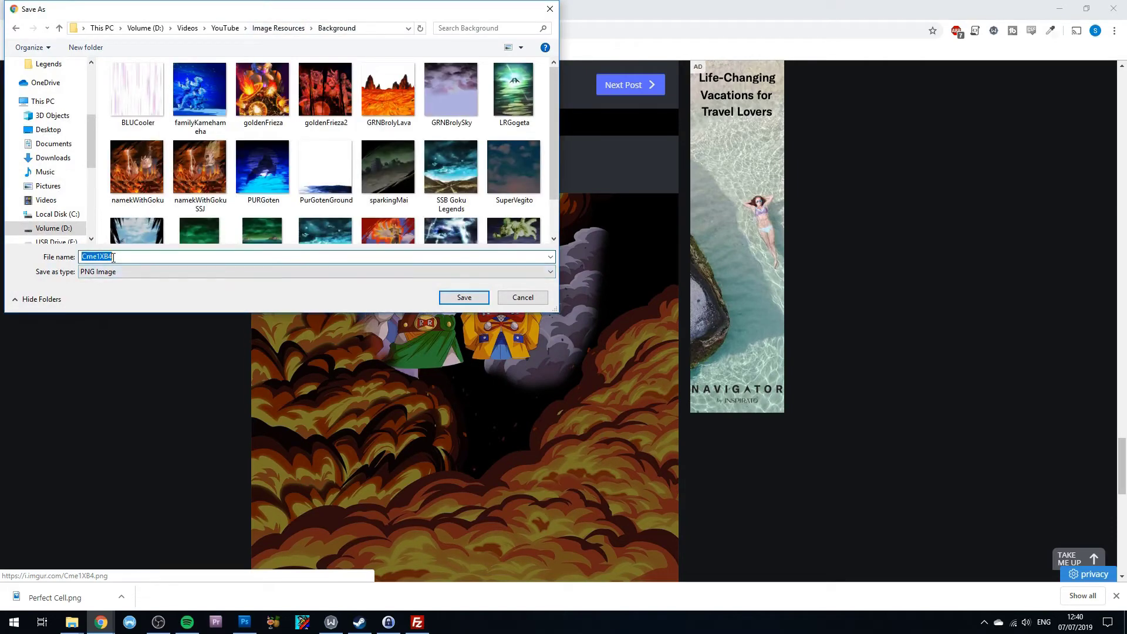
type("Android14")
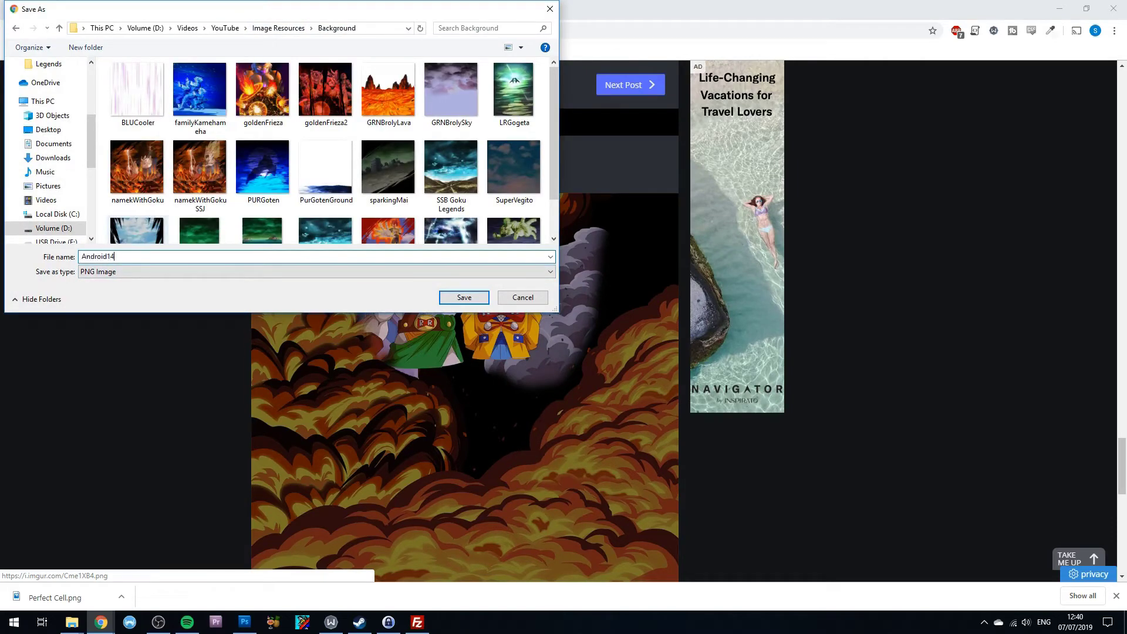
key("Return")
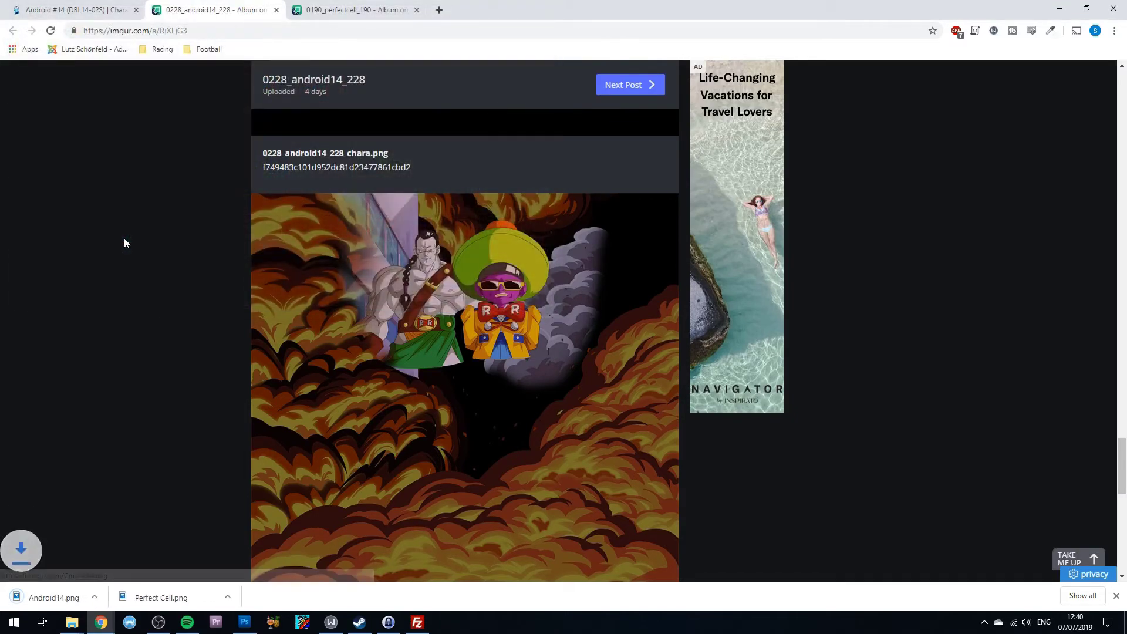
Step: Switch to Photoshop and place the GRNBrolyLava image from the Background folder into the thumbnail document
key("alt+Tab")
key("ctrl+shift+p")
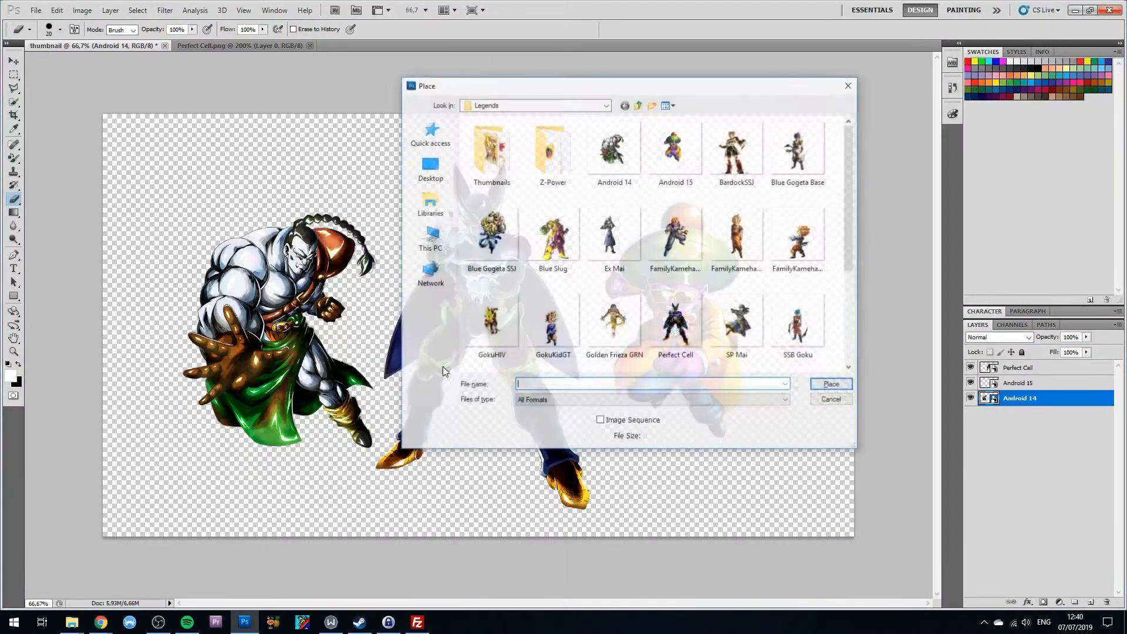
left_click(638, 105)
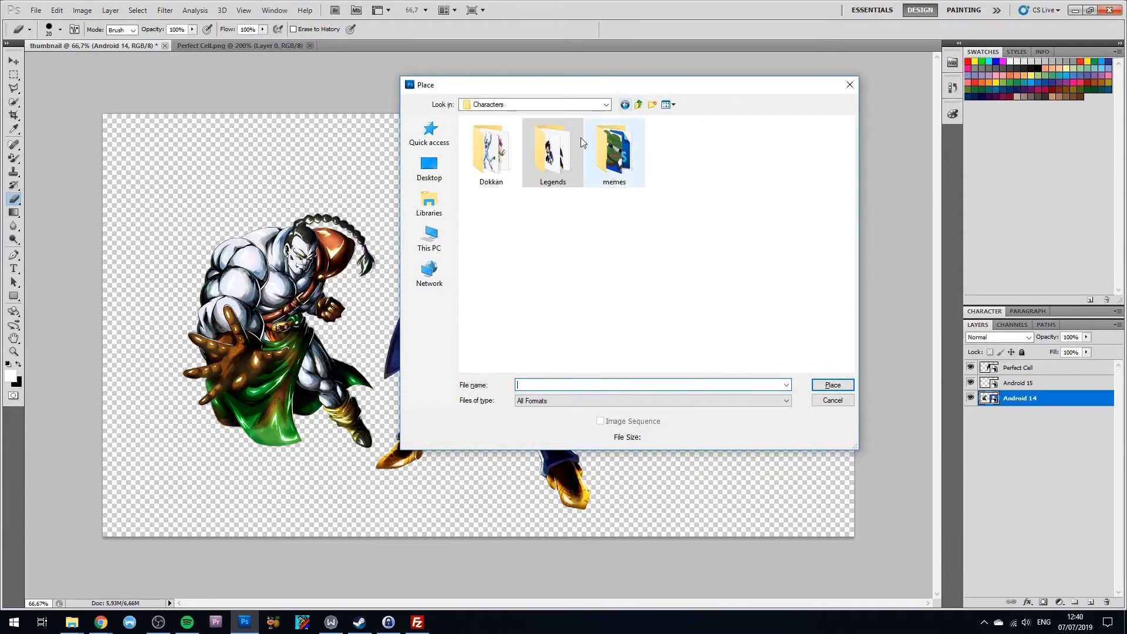
left_click(638, 104)
double_click(495, 135)
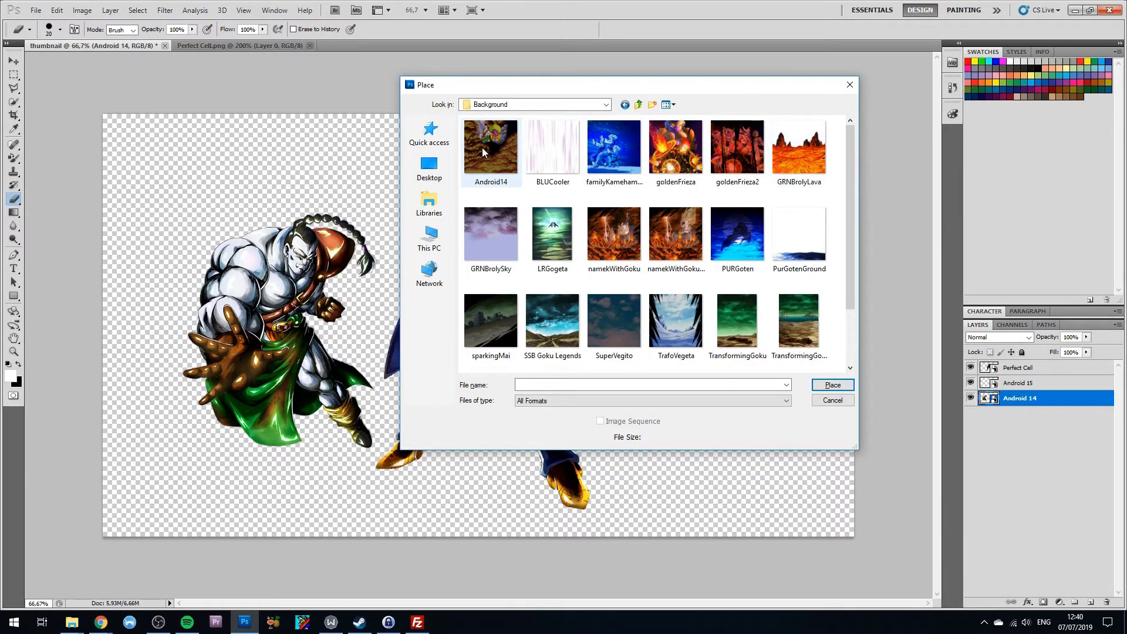
double_click(798, 146)
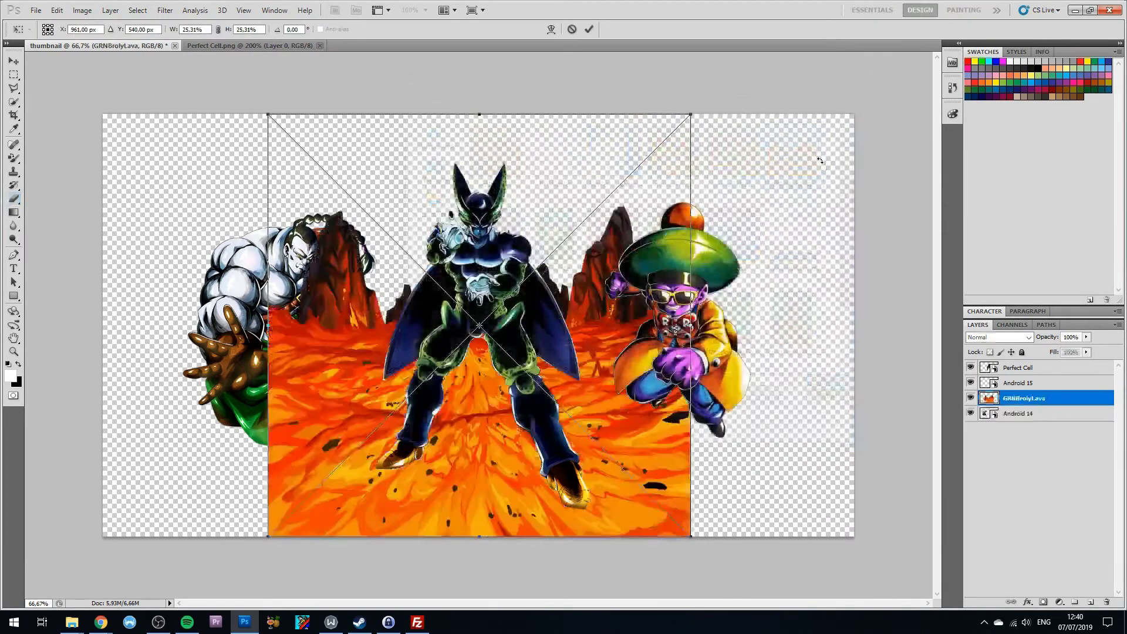
Step: Stretch the lava image across the full canvas width and move its layer below the Android 14 character layer
left_click_drag(691, 326, 854, 326)
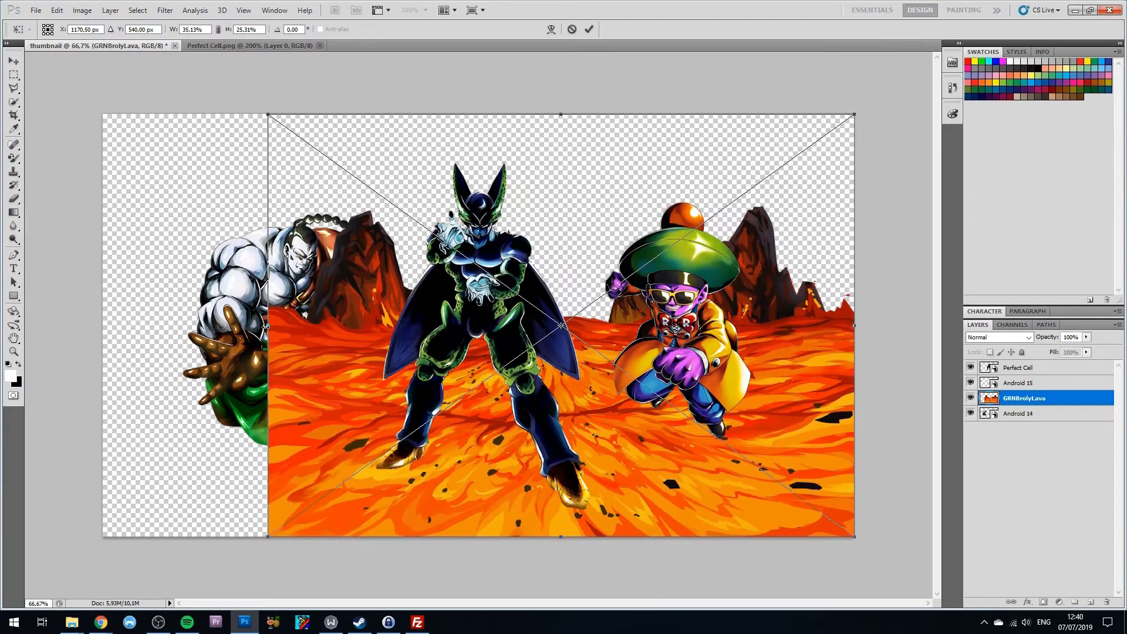
left_click_drag(265, 326, 100, 322)
key("Return")
key("e")
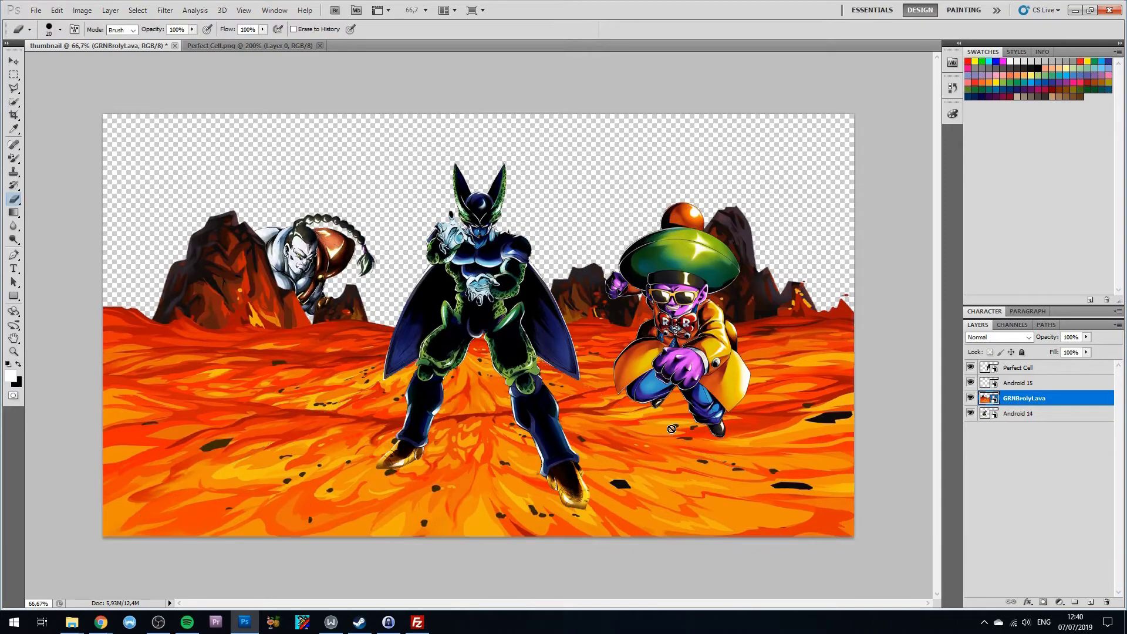
left_click_drag(1014, 405, 1019, 425)
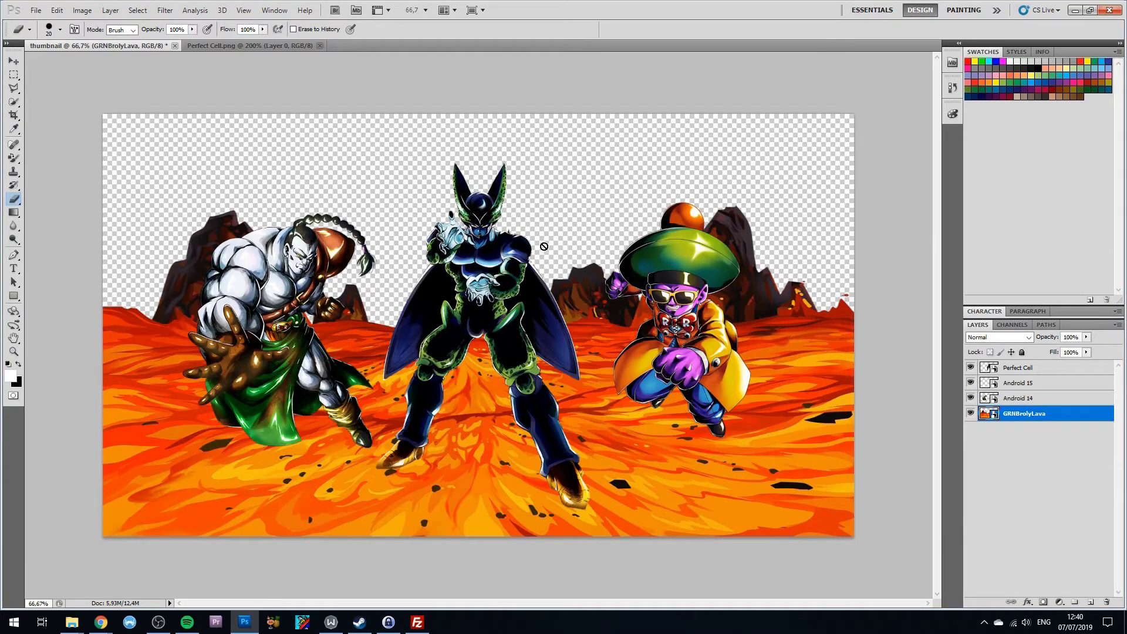
Step: Place the Android14 background image above the lava layer and flip it vertically
key("ctrl+shift+p")
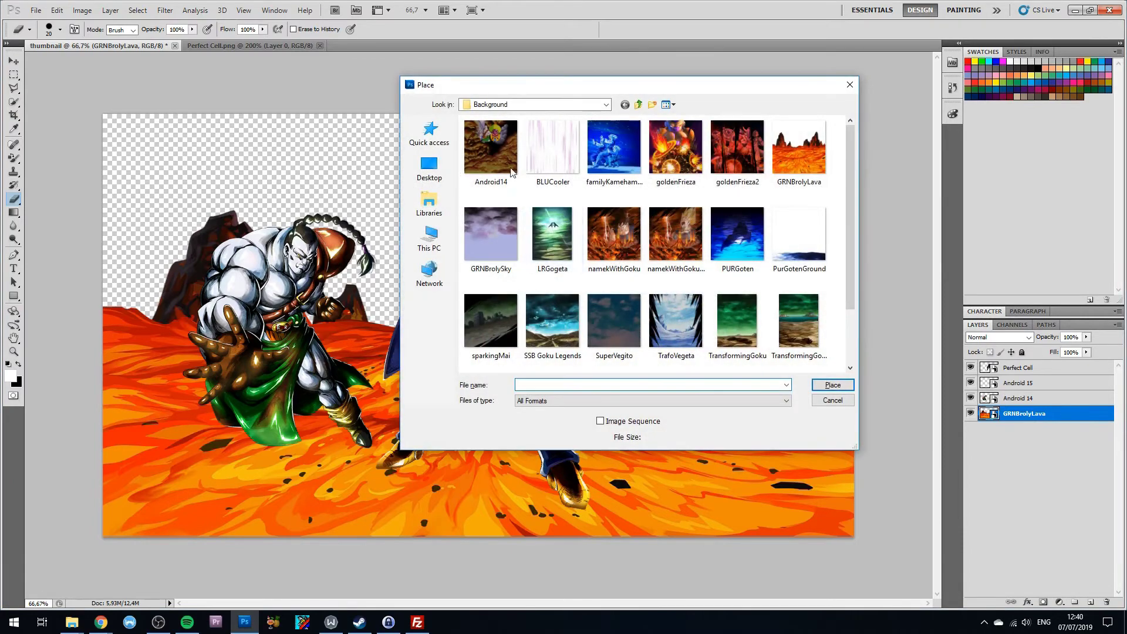
double_click(498, 142)
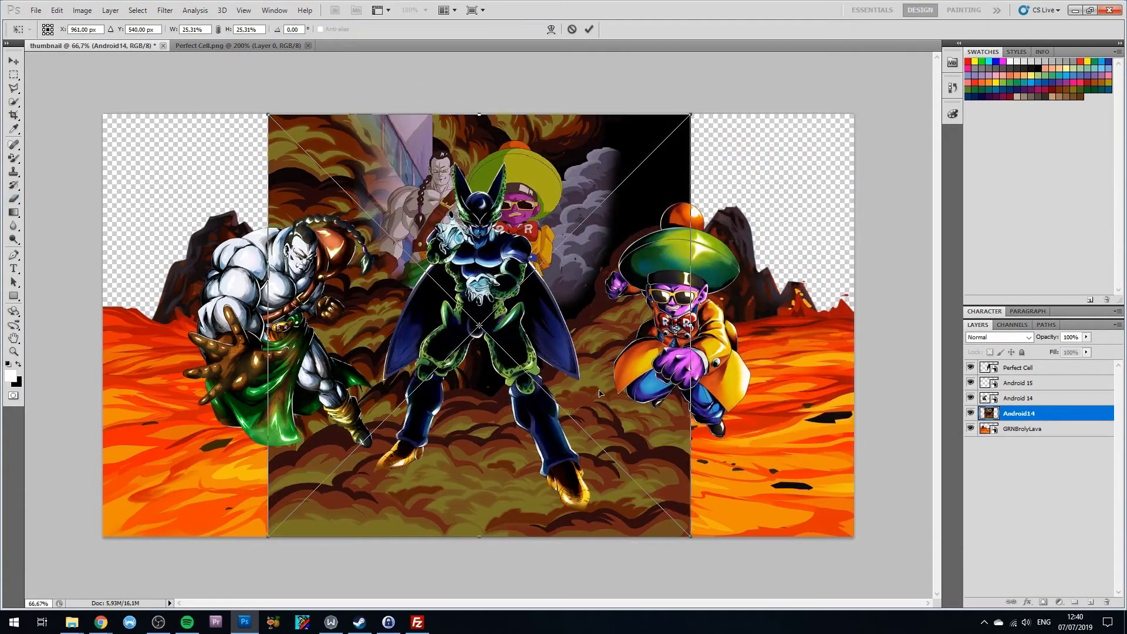
right_click(600, 393)
left_click(632, 565)
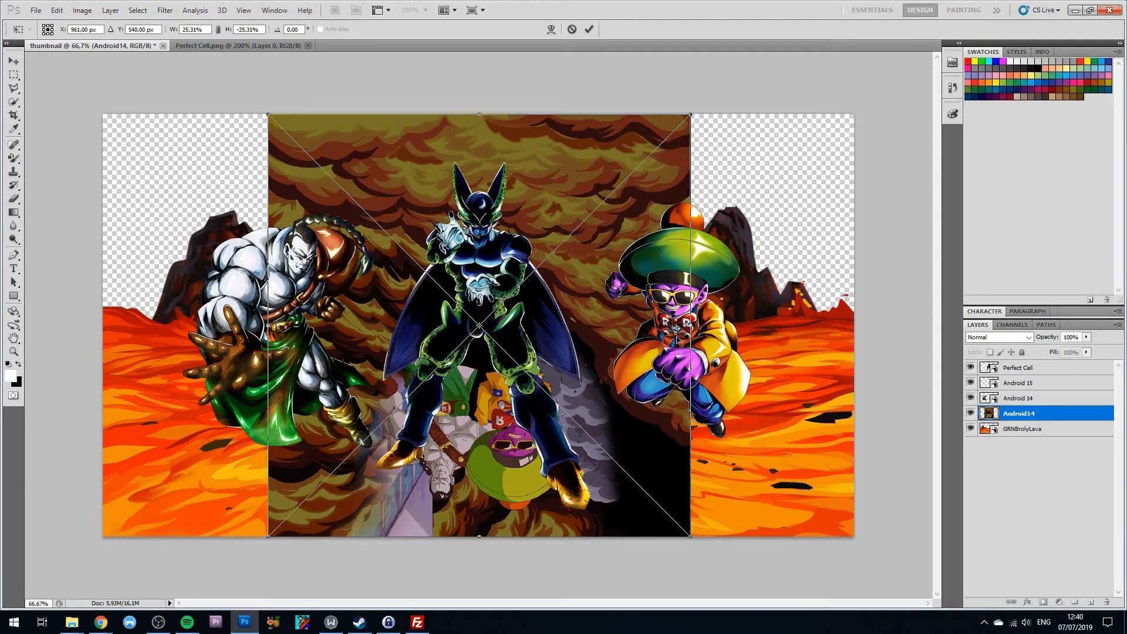
Step: Stretch the flipped cloud image to the full canvas width and move its layer beneath GRNBrolyLava
left_click_drag(691, 333, 851, 331)
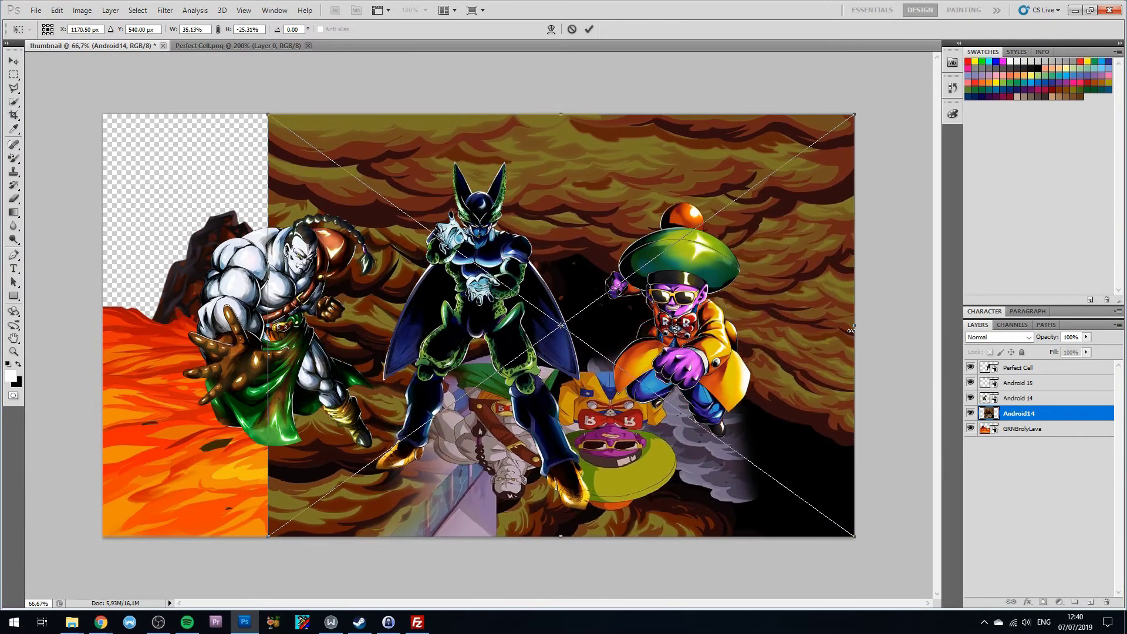
left_click_drag(268, 325, 107, 321)
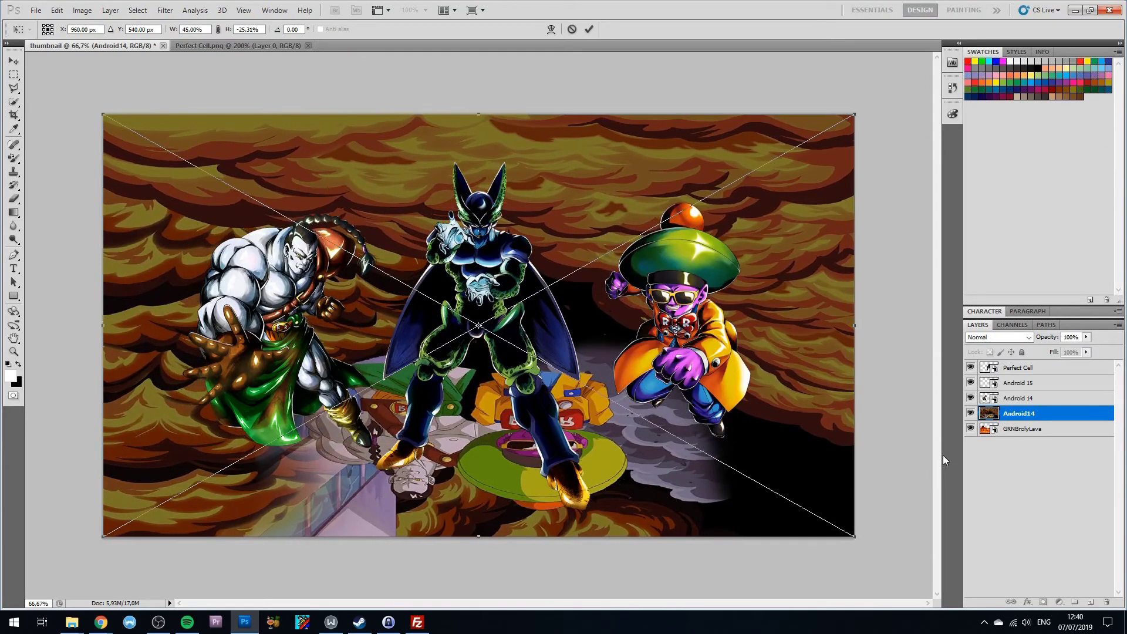
key("Return")
key("e")
left_click_drag(1033, 406, 1026, 435)
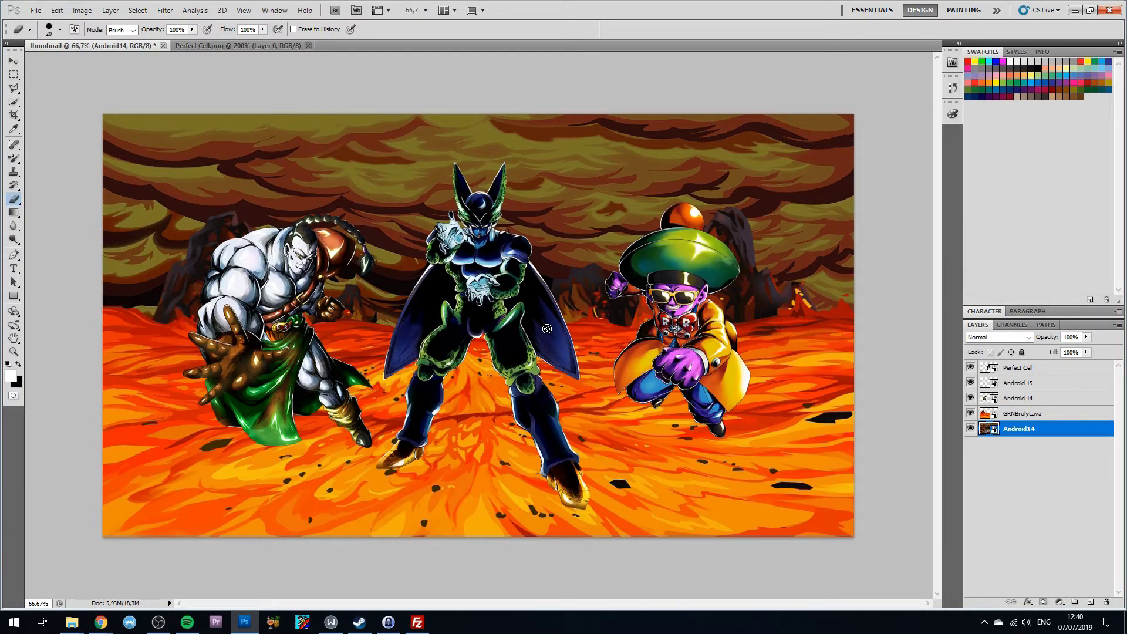
Step: Move the Perfect Cell layer slightly down with the Move tool
left_click(14, 61)
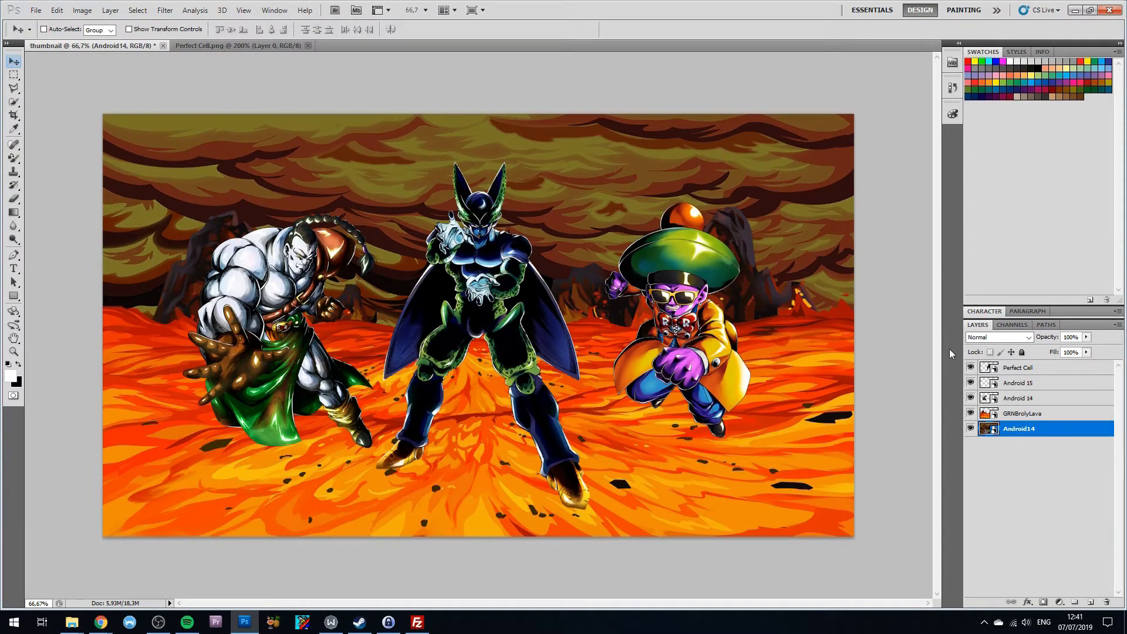
left_click(1013, 370)
left_click_drag(473, 282, 468, 300)
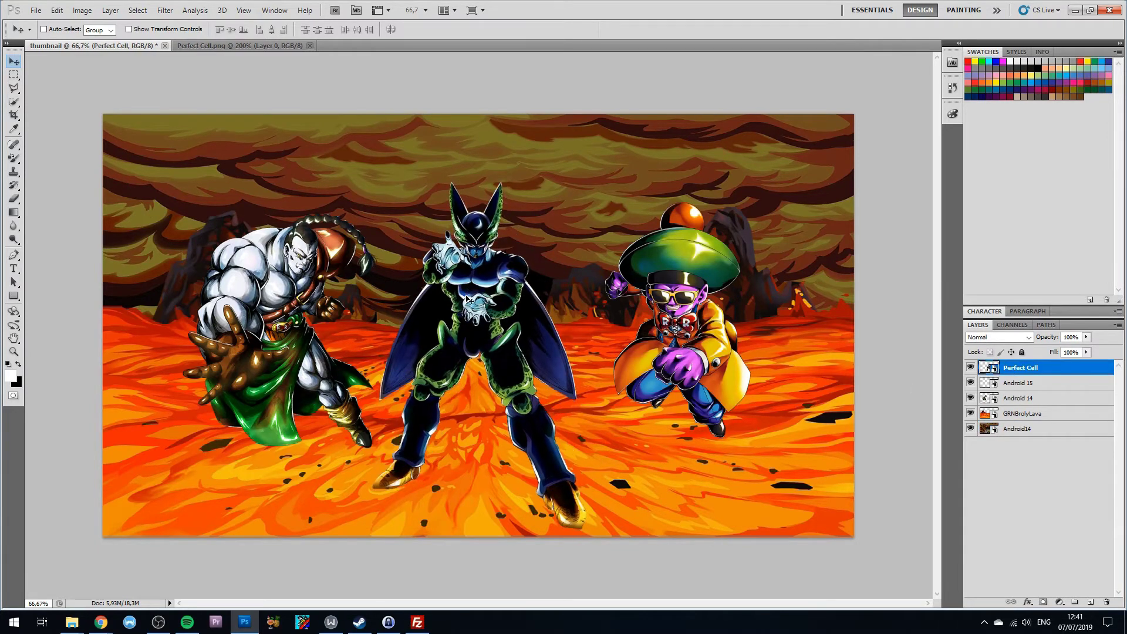
Step: Scale the Perfect Cell layer to 40% in width and height and move it down so the horns fit within the canvas
key("t")
key("ctrl+t")
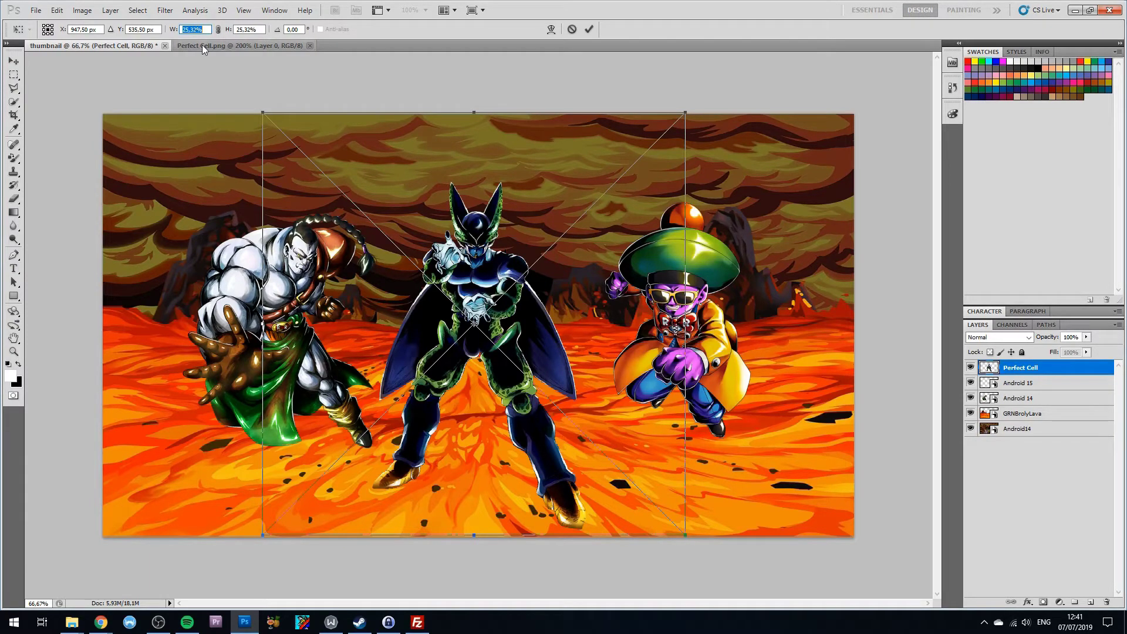
type("40")
key("Tab")
type("40")
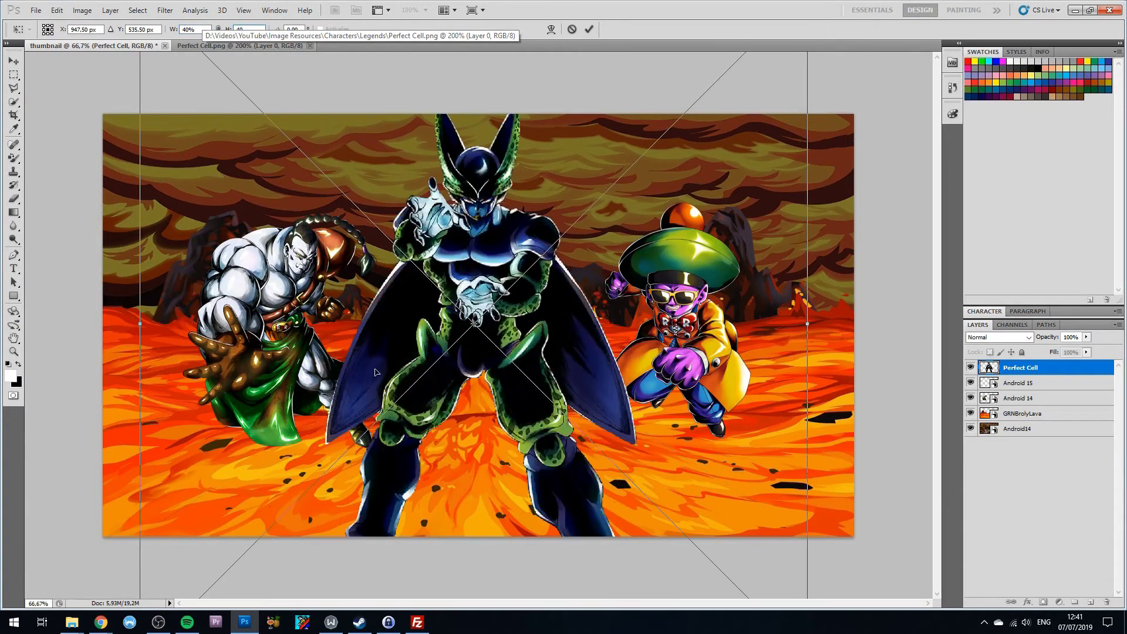
left_click_drag(459, 250, 456, 285)
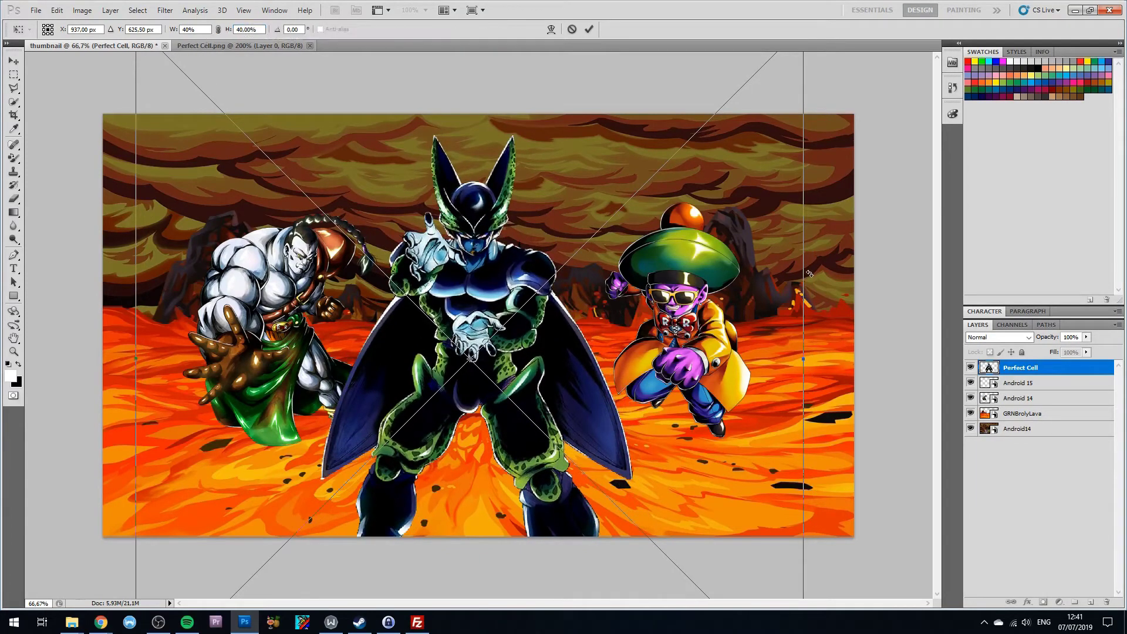
key("Return")
Step: Free-transform the Android 15 layer, scaling its width and height to 35%
key("t")
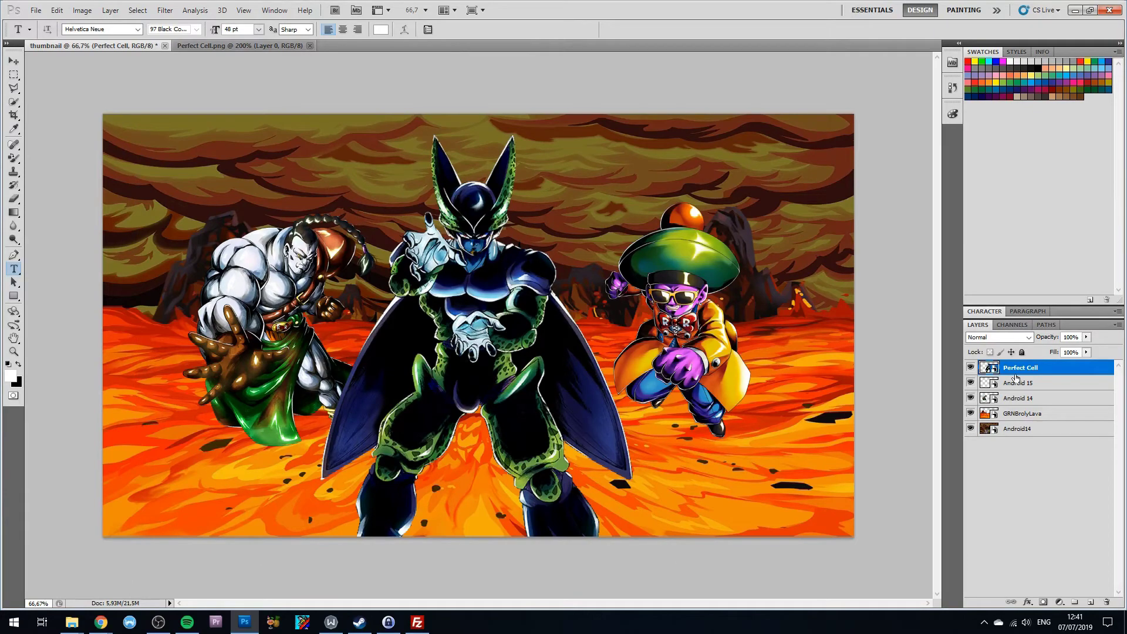
left_click(1016, 382)
key("ctrl+t")
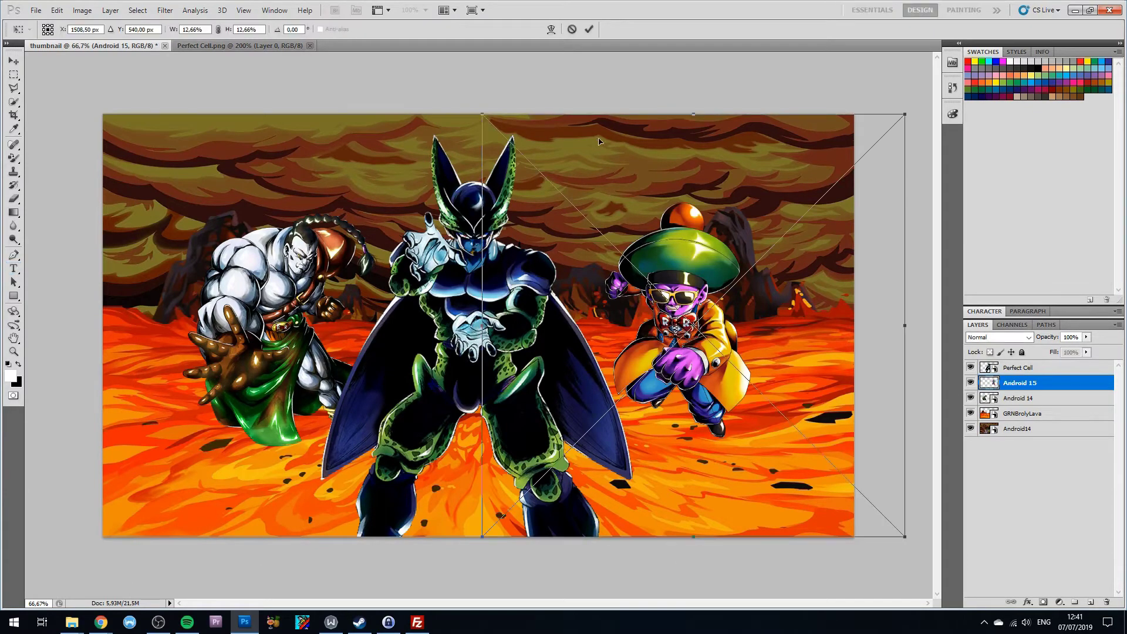
left_click(189, 29)
type("35")
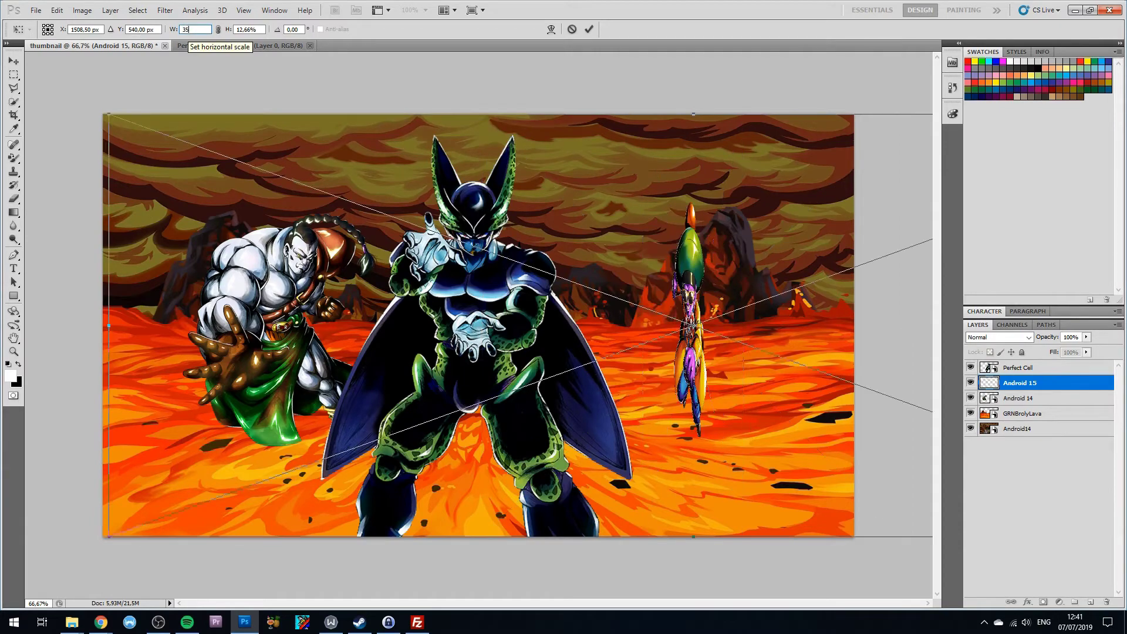
key("Tab")
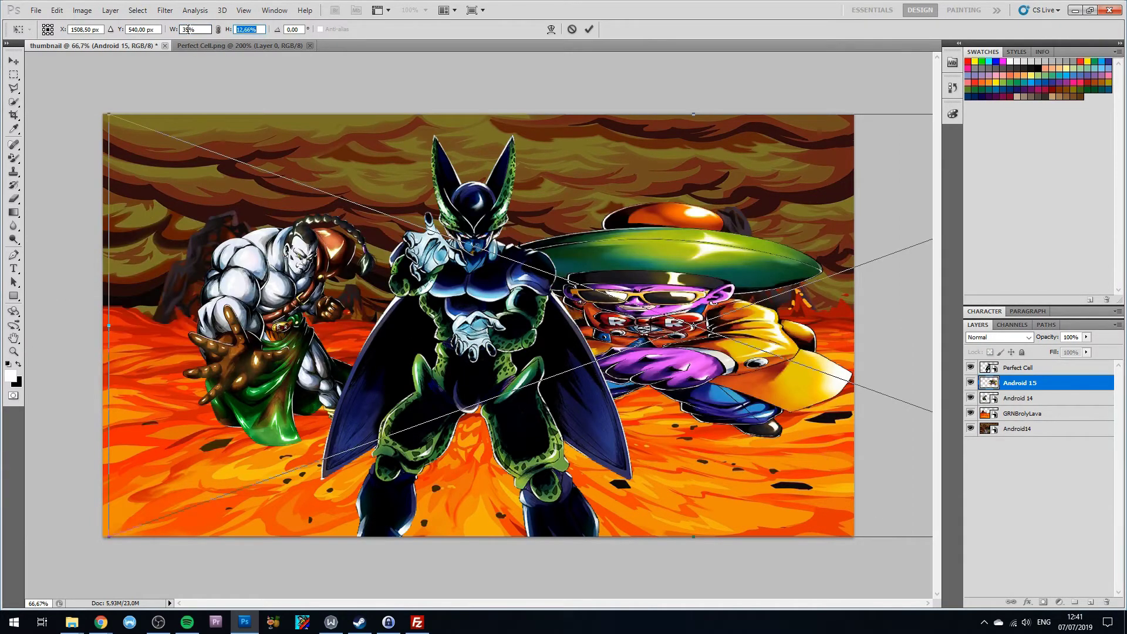
type("35")
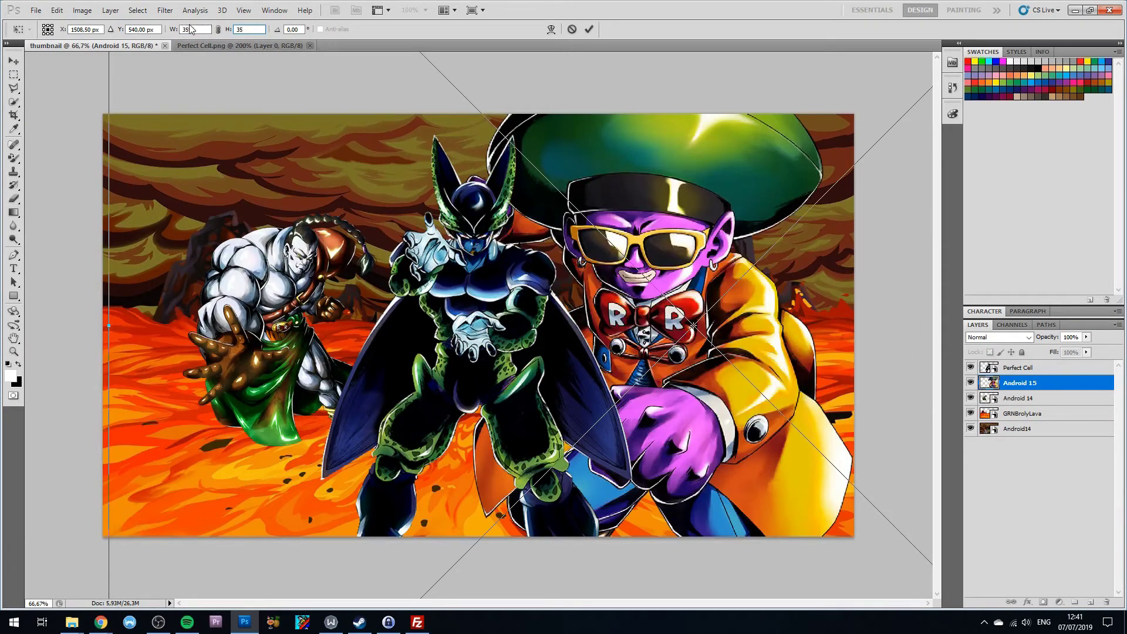
Step: Reduce Android 15's scale to 25% in width and height and move the character down and to the right beside Perfect Cell
left_click(189, 28)
type("25")
key("Tab")
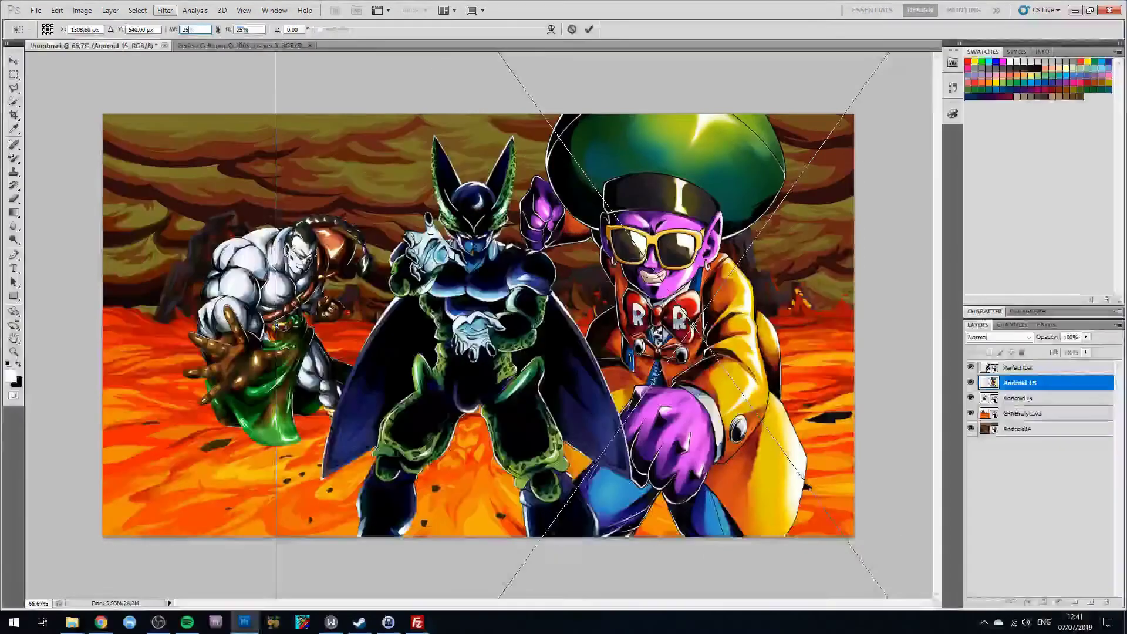
type("25")
left_click_drag(652, 299, 703, 336)
left_click_drag(711, 333, 711, 324)
key("Return")
key("t")
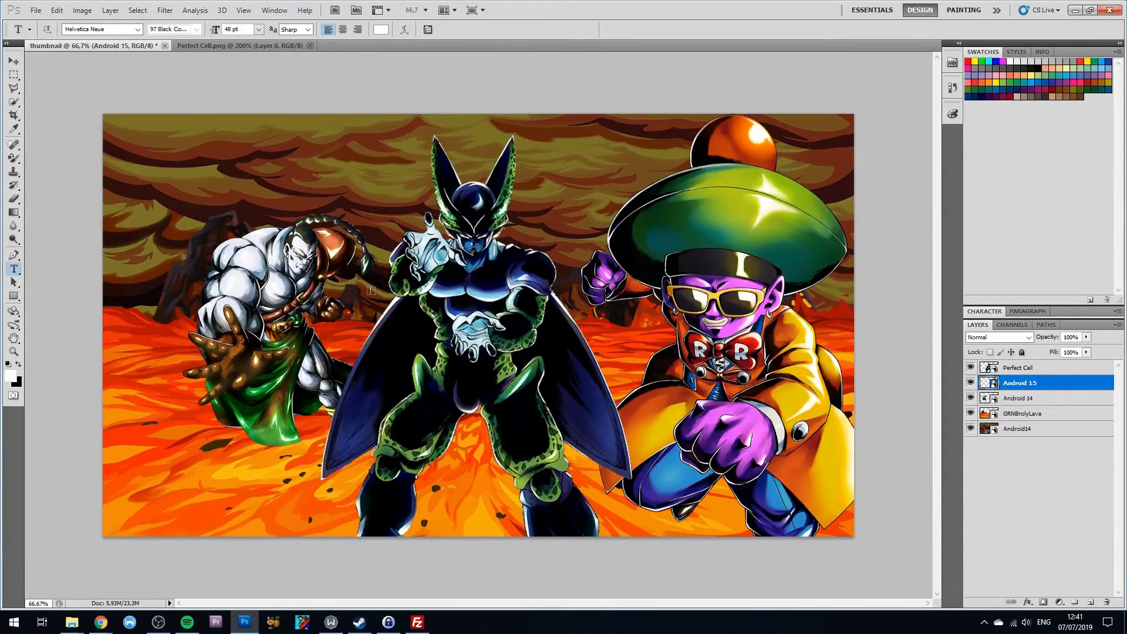
Step: Free-transform the Android 14 layer, scaling its width and height to 40%
left_click(1024, 399)
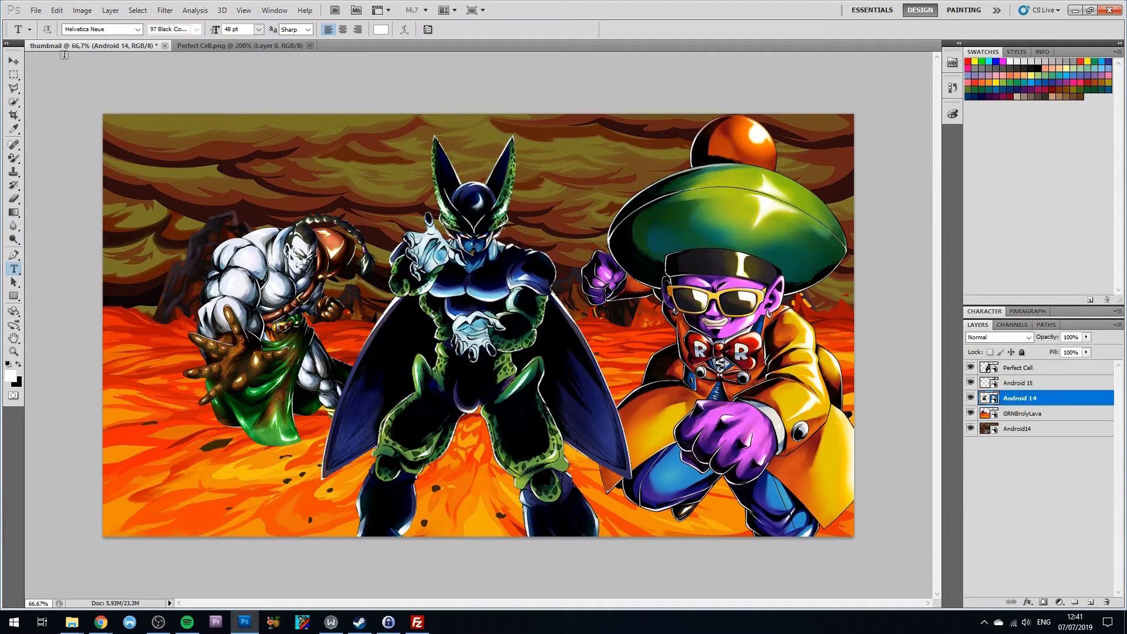
key("v")
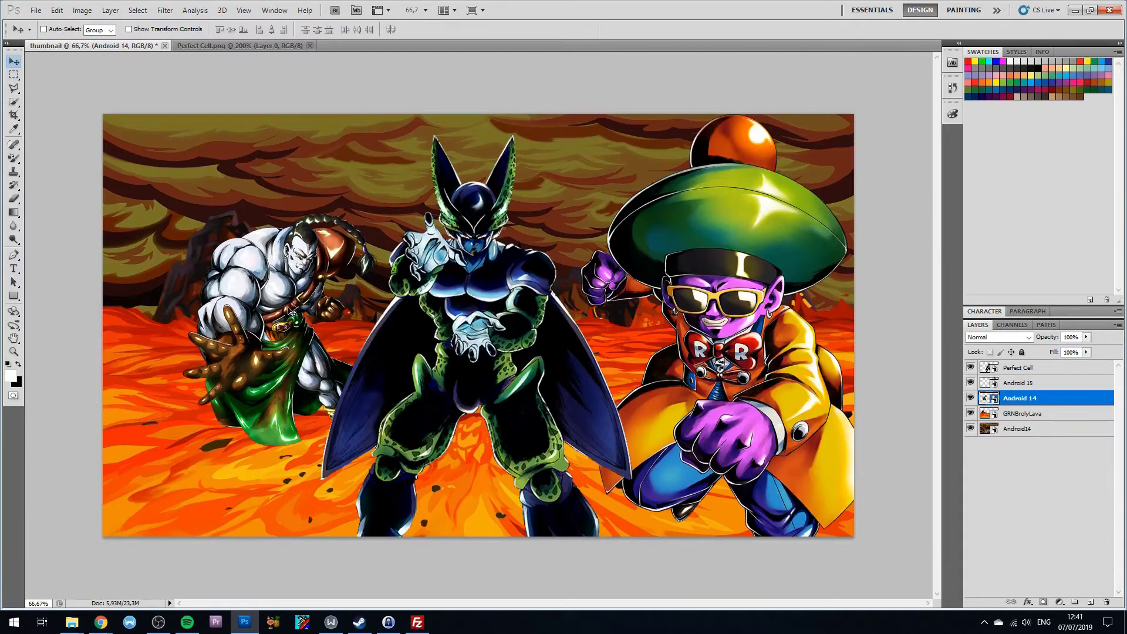
key("ctrl+t")
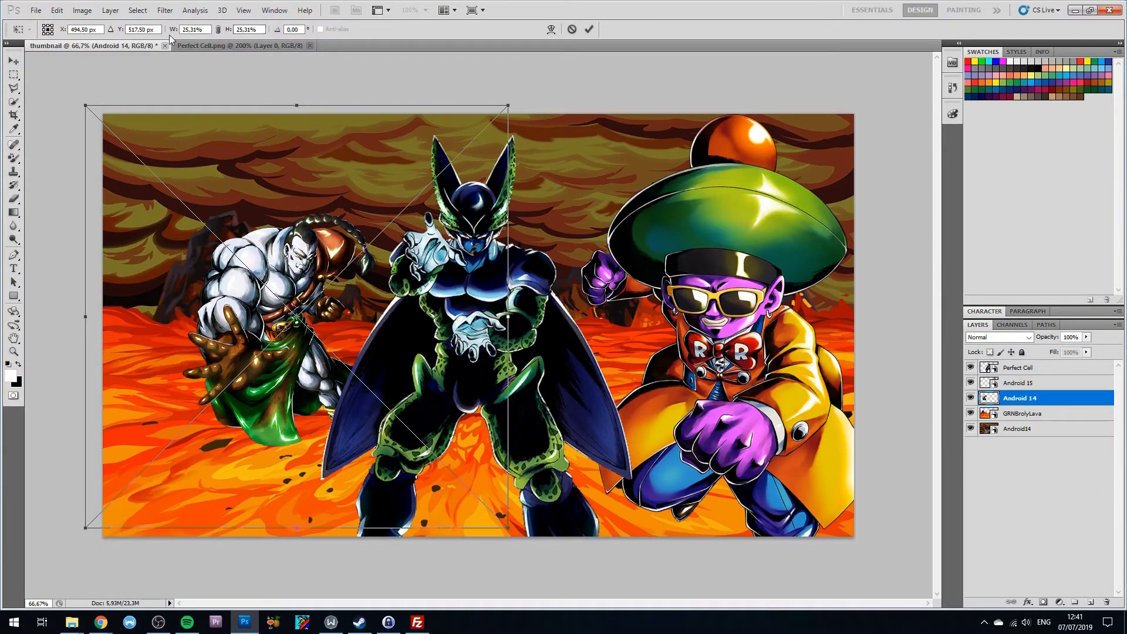
left_click(186, 29)
type("40")
key("Tab")
type("40")
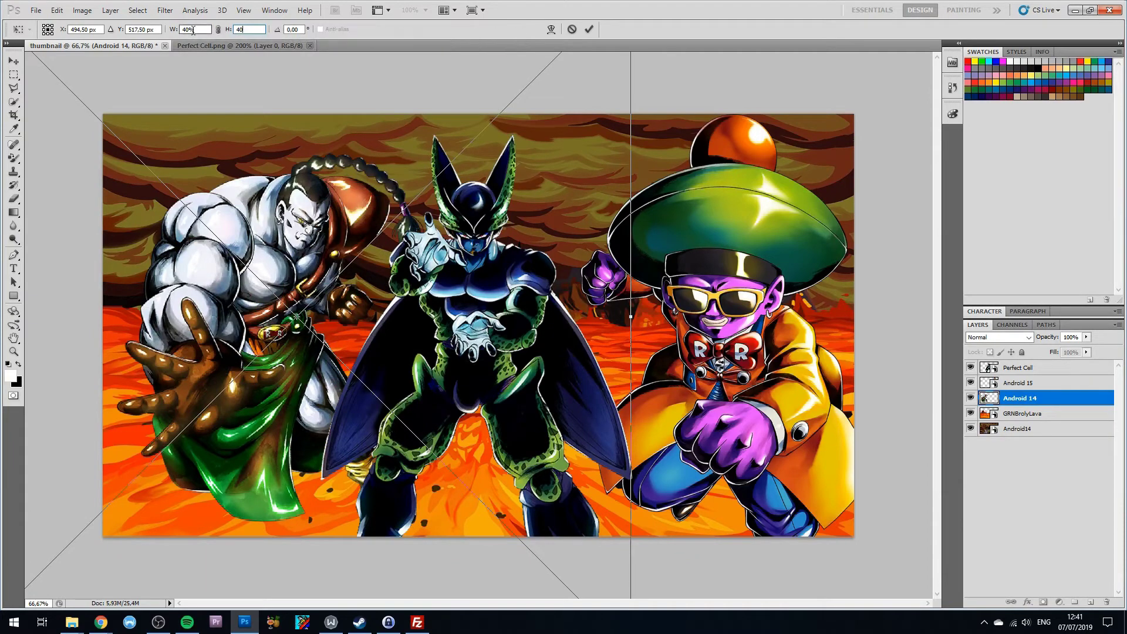
Step: Increase Android 14's scale to 45% in width and height and shift the character slightly up and left
left_click(187, 29)
type("45")
key("Tab")
type("45")
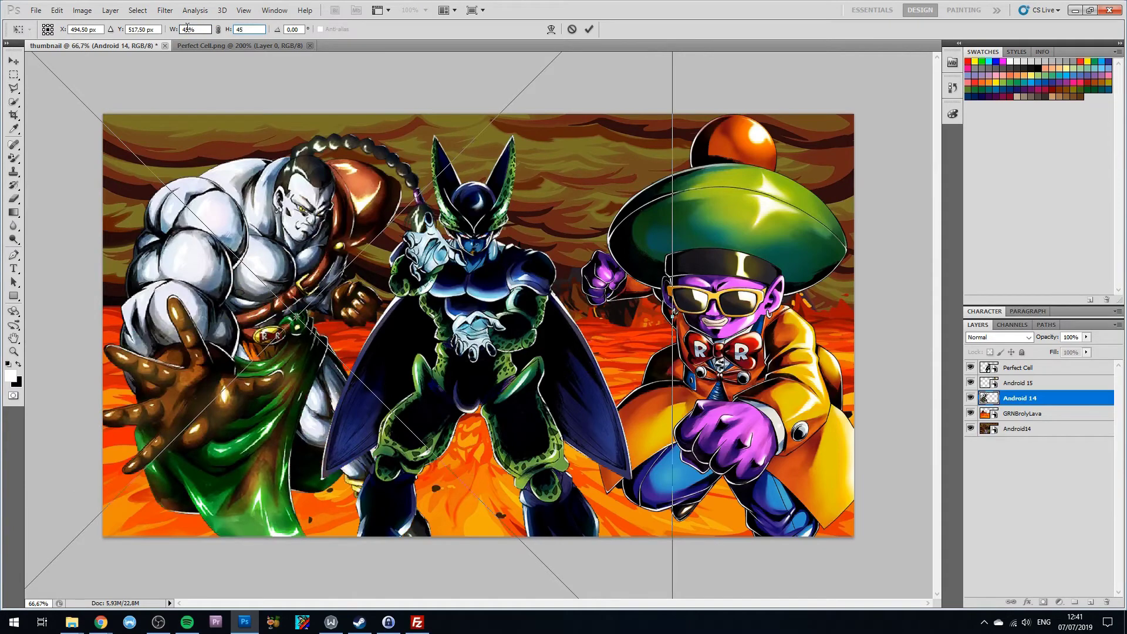
key("Return")
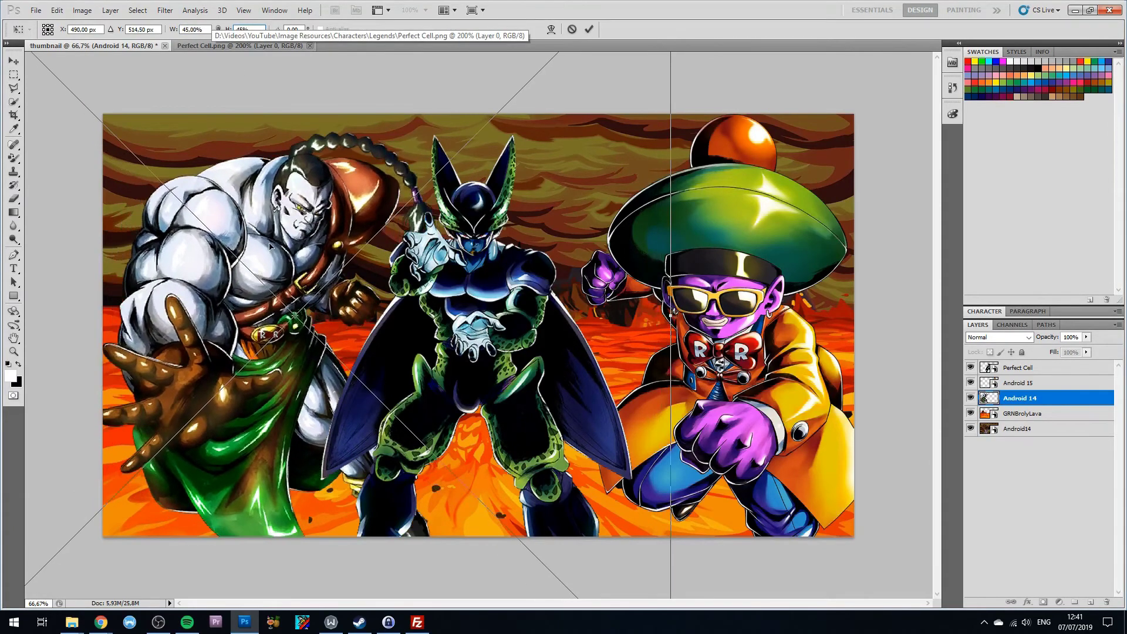
left_click_drag(269, 246, 251, 233)
key("Return")
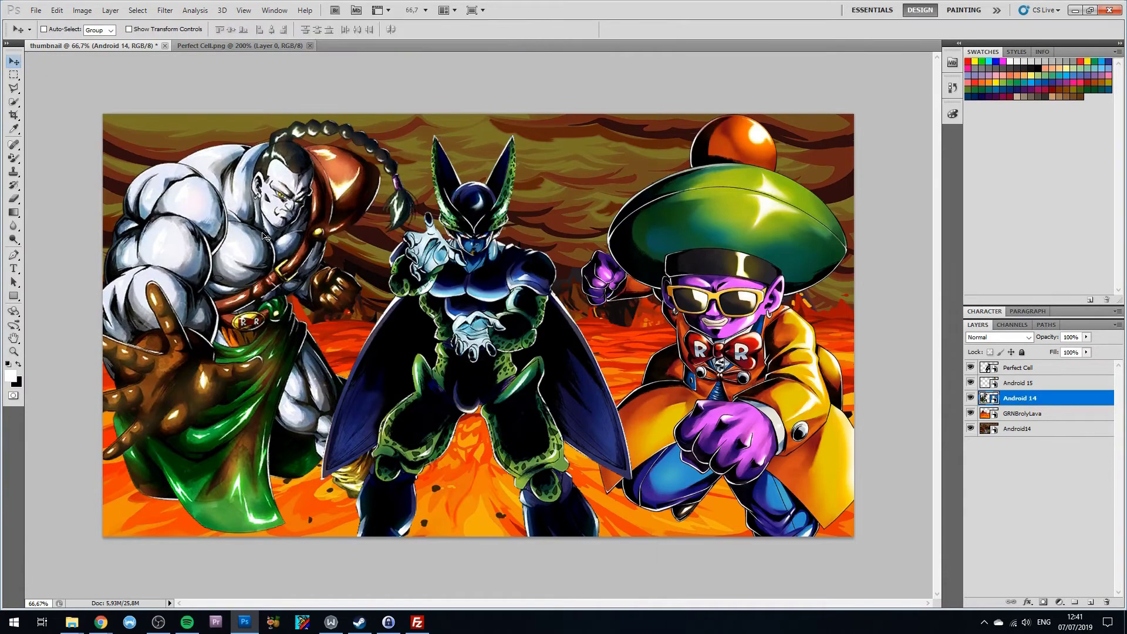
Step: Move the Perfect Cell layer slightly up and right, centring it between the two androids
left_click(1017, 368)
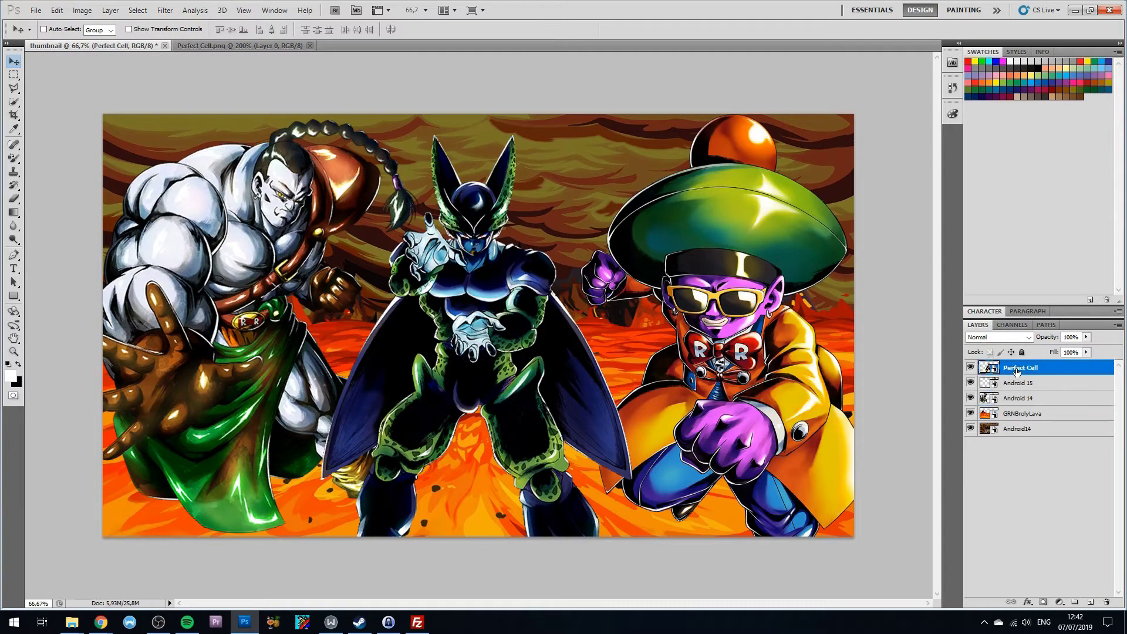
left_click_drag(481, 357, 485, 339)
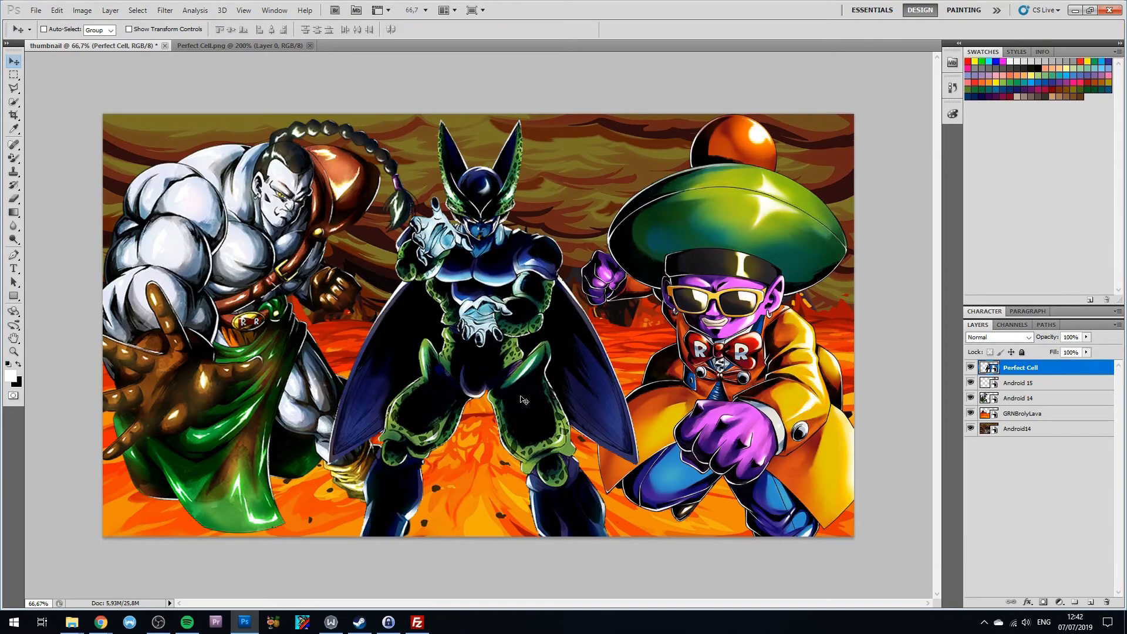
Step: Place the perfectCell1 image from the Effects folder above the Perfect Cell layer
key("ctrl+shift+p")
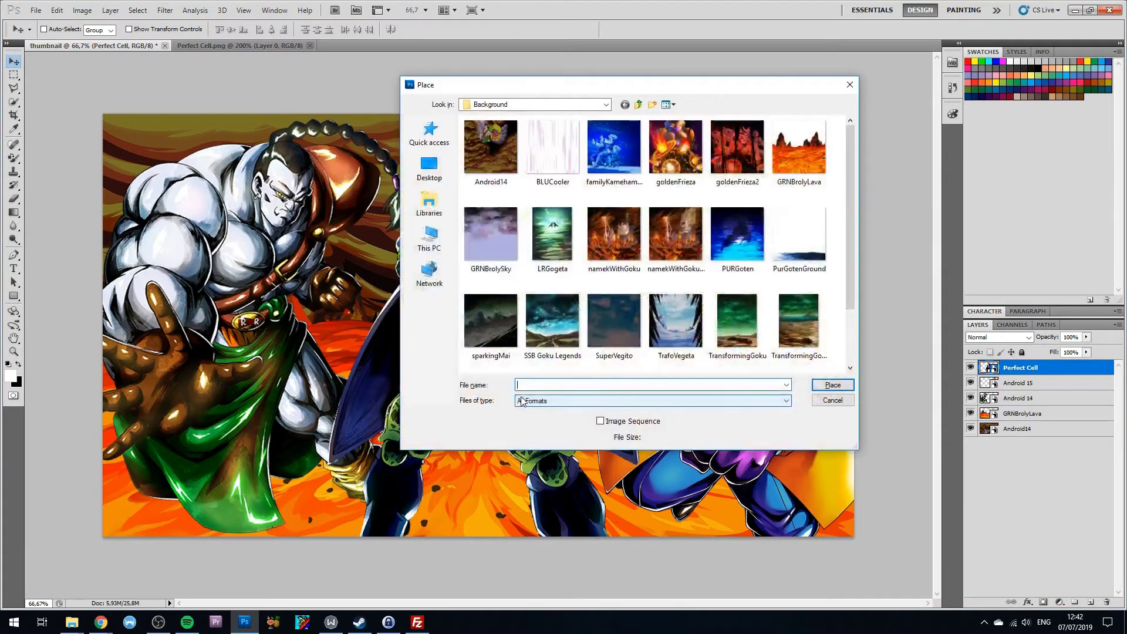
left_click(638, 105)
double_click(526, 159)
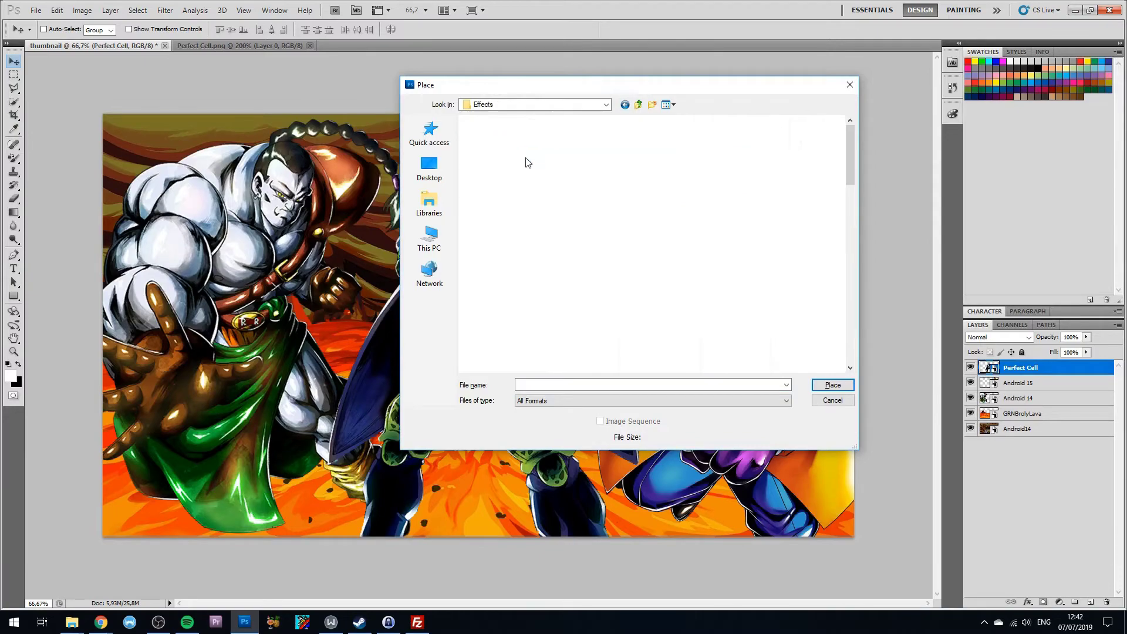
scroll(605, 235, "down", 3)
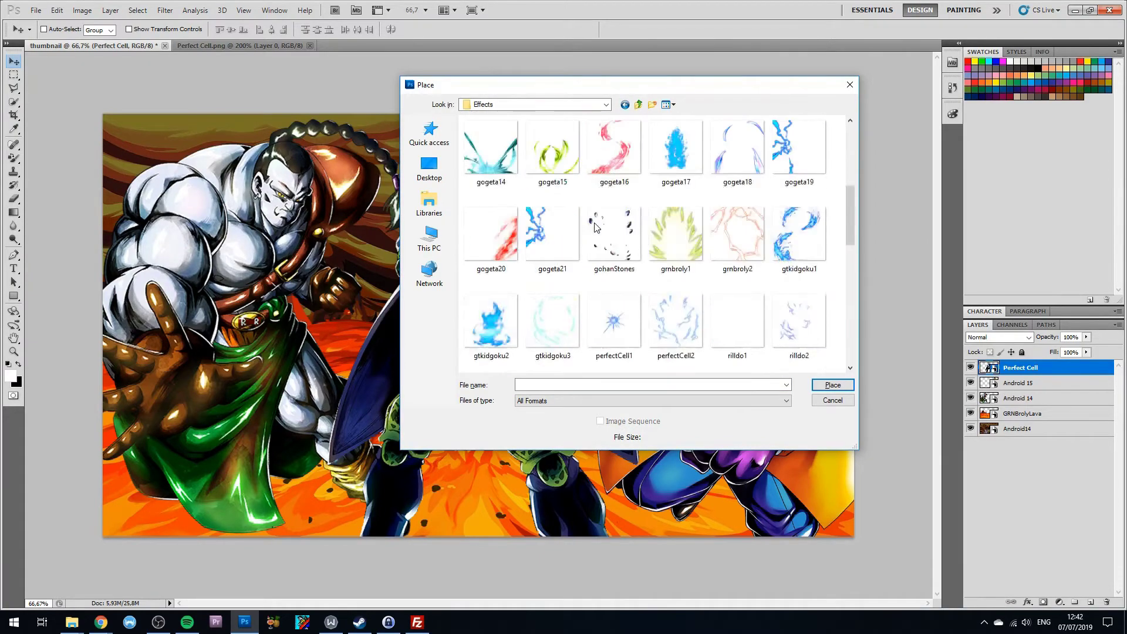
double_click(625, 311)
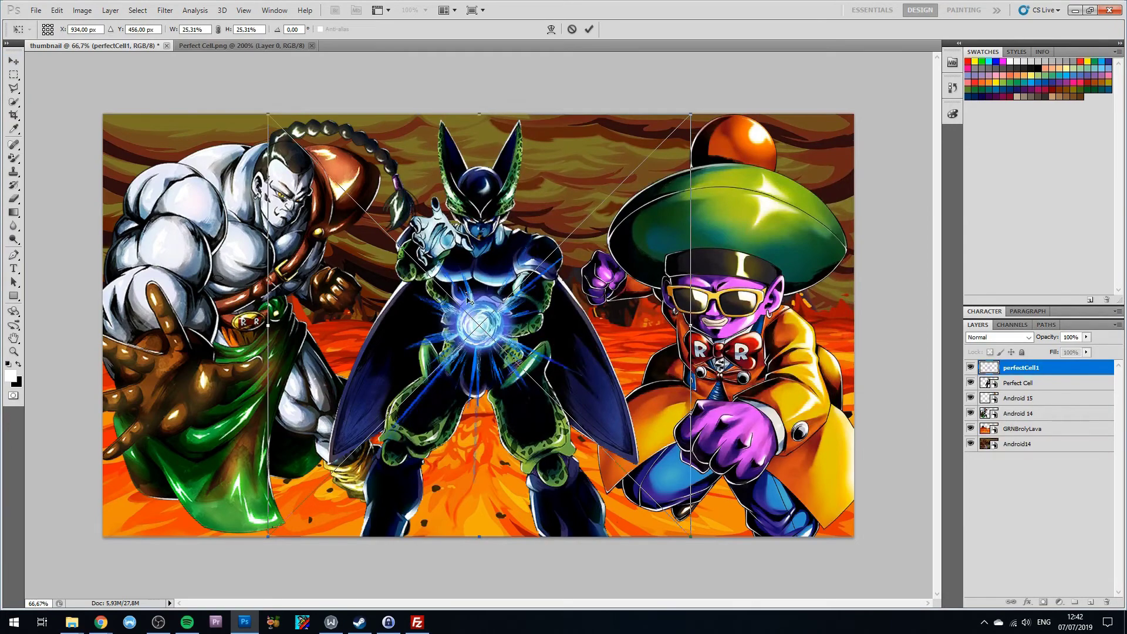
Step: Scale the perfectCell1 energy ball to 40% in width and height and position it between Perfect Cell's hands
left_click_drag(470, 311, 463, 289)
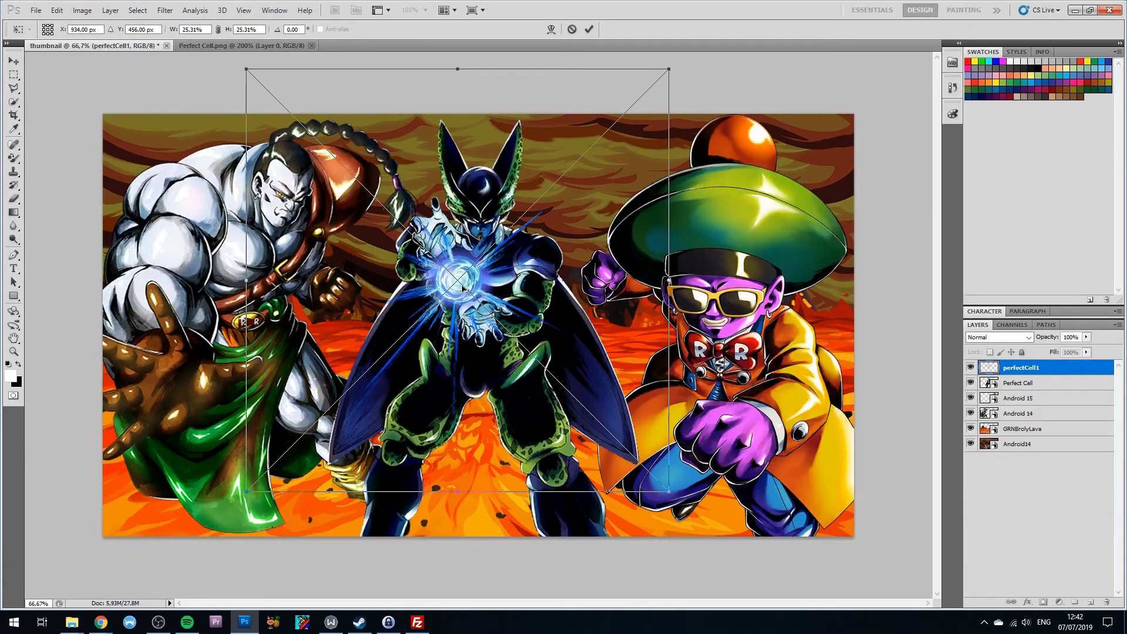
left_click(192, 29)
type("40")
key("Tab")
type("40")
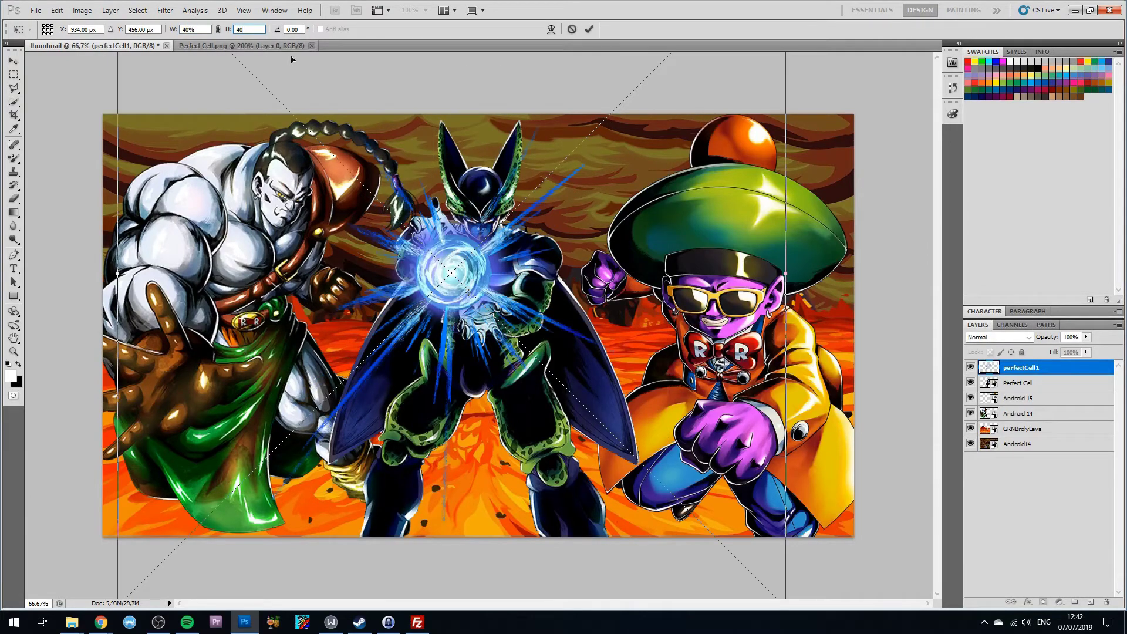
left_click_drag(448, 270, 459, 273)
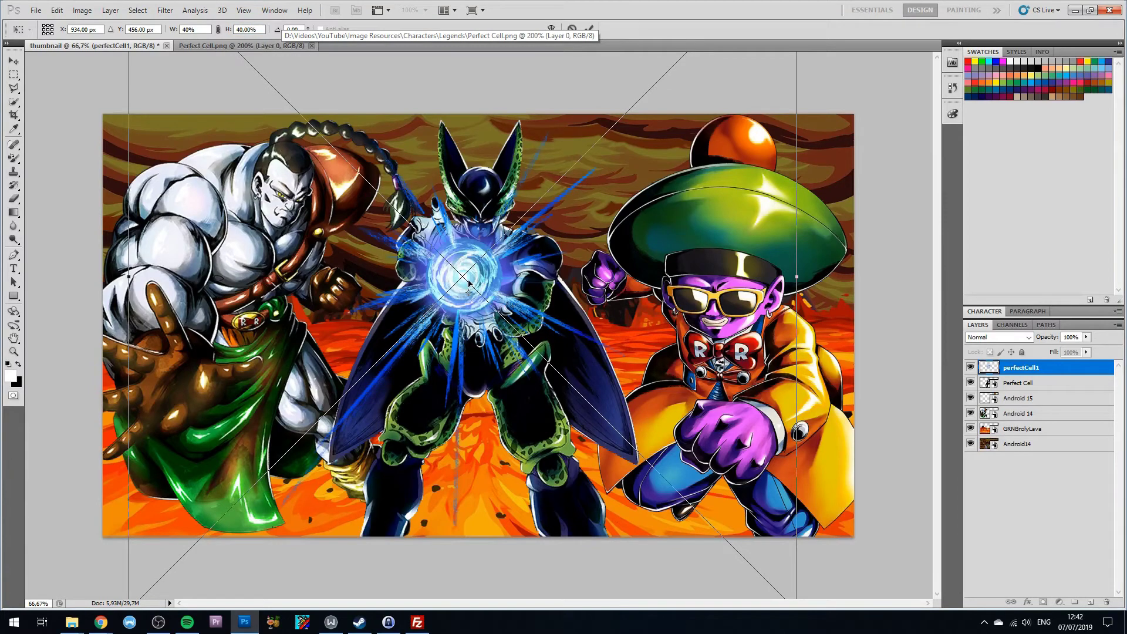
key("Return")
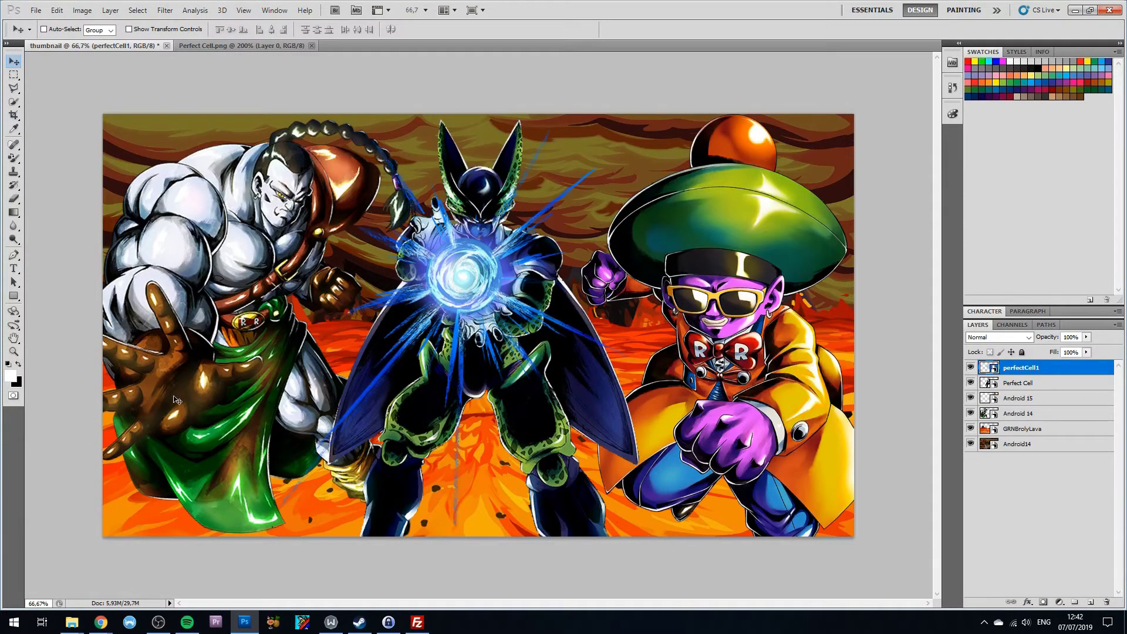
Step: Start placing another image and look through the Effects folder for a suitable effect
key("alt")
key("f")
key("l")
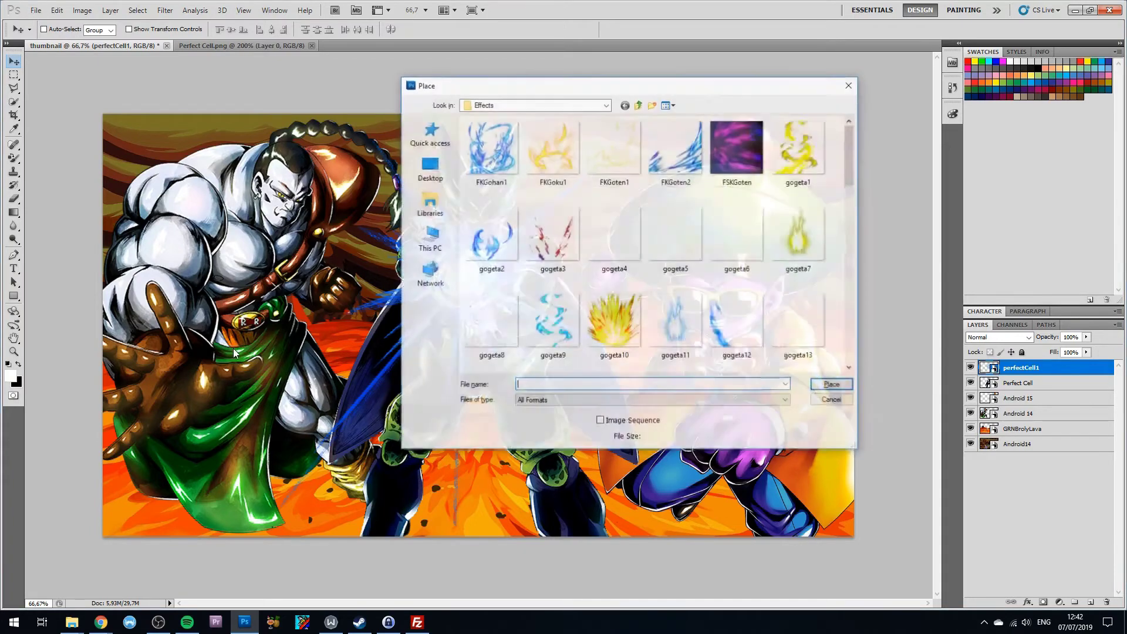
scroll(620, 234, "down", 5)
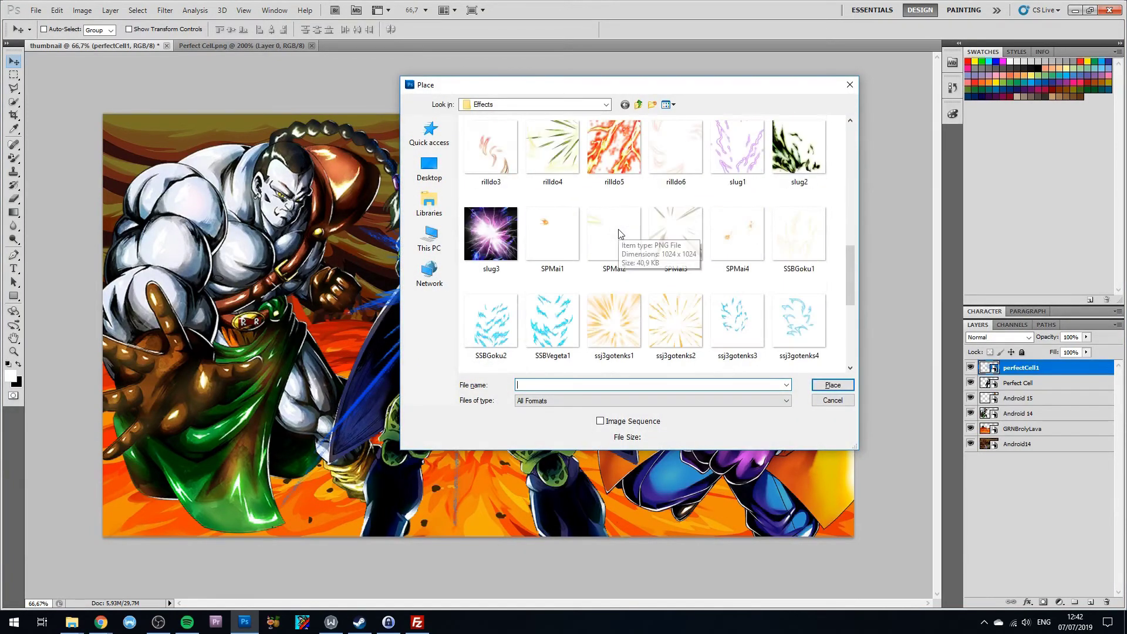
scroll(610, 234, "down", 5)
Step: Switch to Chrome, save the blue energy orb from the Android 14 Imgur album as android14 in the Effects folder, and return to Photoshop
key("alt+Tab")
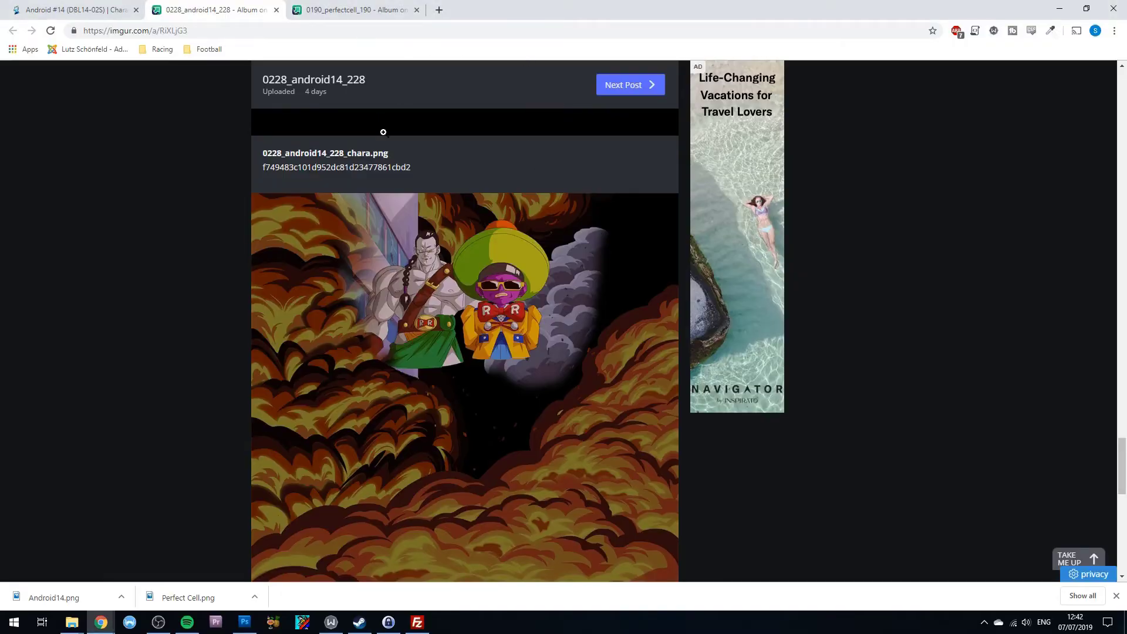
scroll(383, 132, "down", 1)
scroll(383, 132, "up", 15)
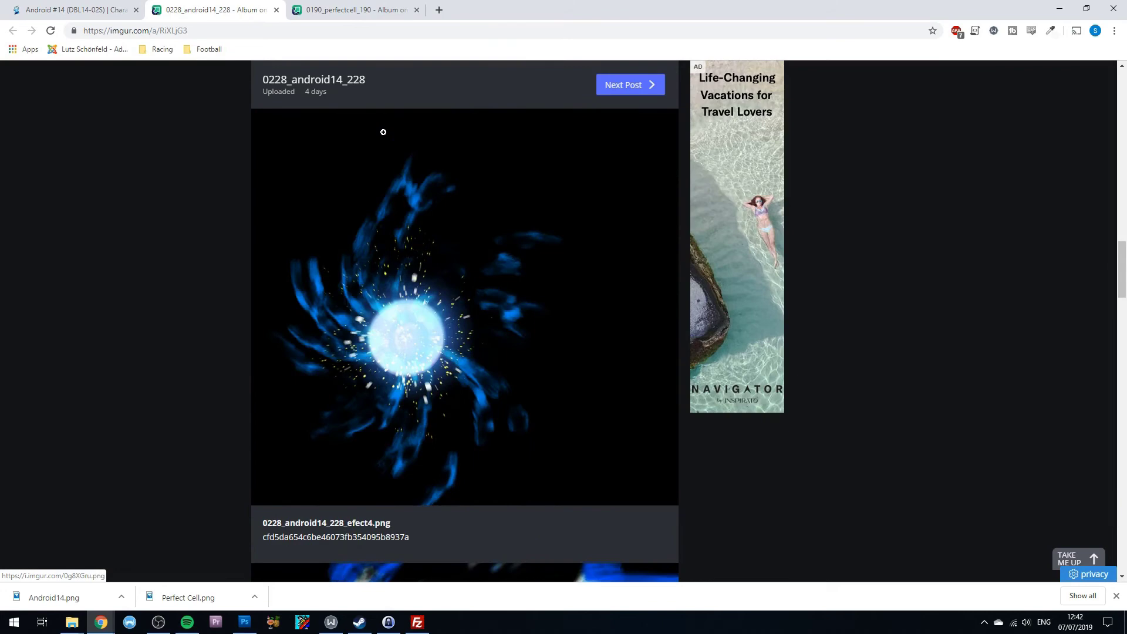
right_click(400, 314)
left_click(473, 416)
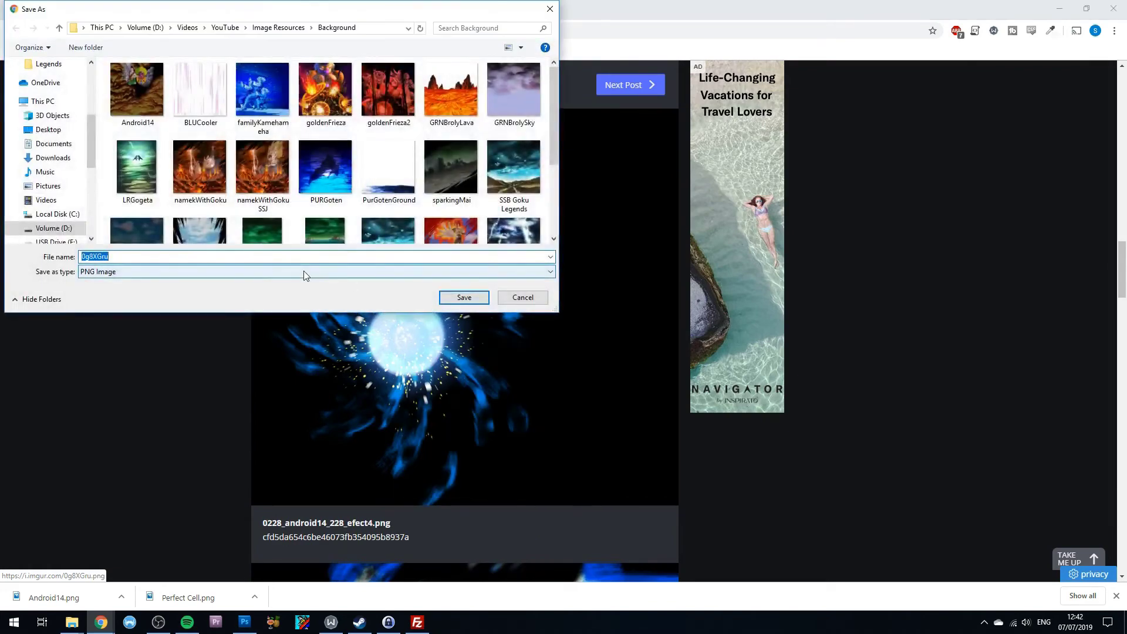
left_click(267, 28)
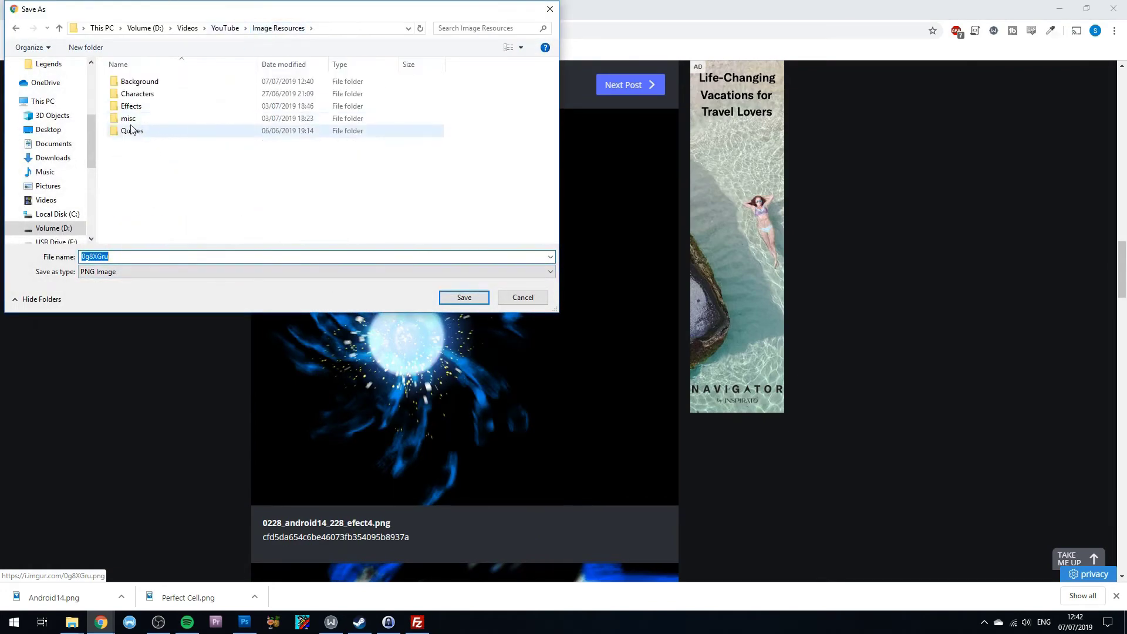
double_click(129, 106)
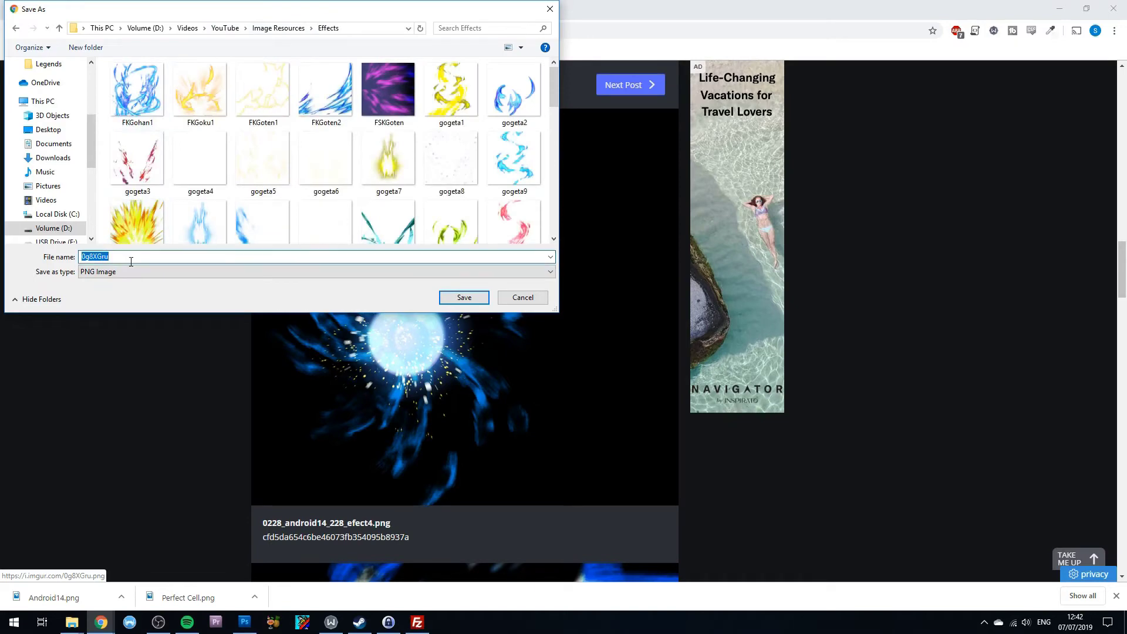
type("android14")
key("Return")
key("alt+Tab")
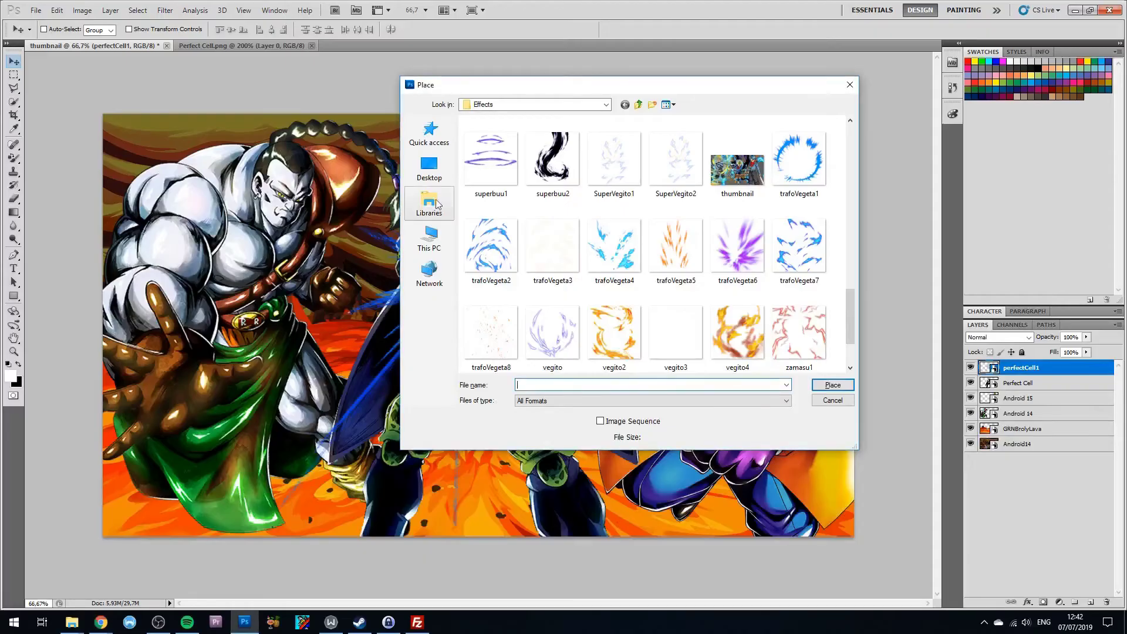
Step: Place the android14 energy orb from the Effects folder and position it over Android 14's outstretched hand
scroll(569, 214, "down", 2)
double_click(491, 335)
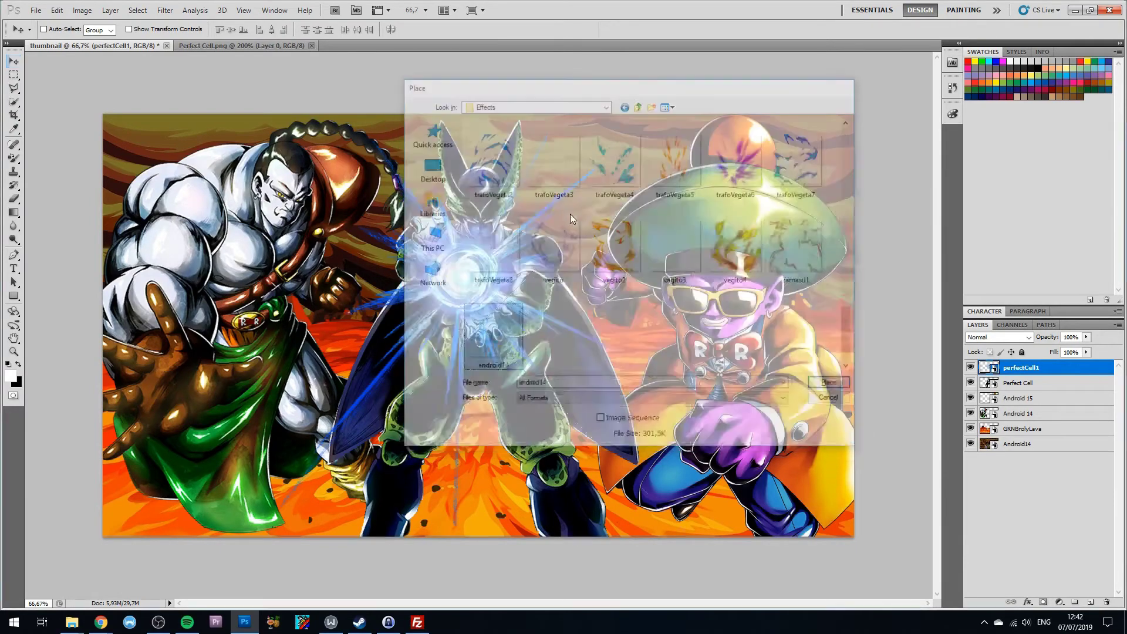
left_click_drag(419, 370, 188, 396)
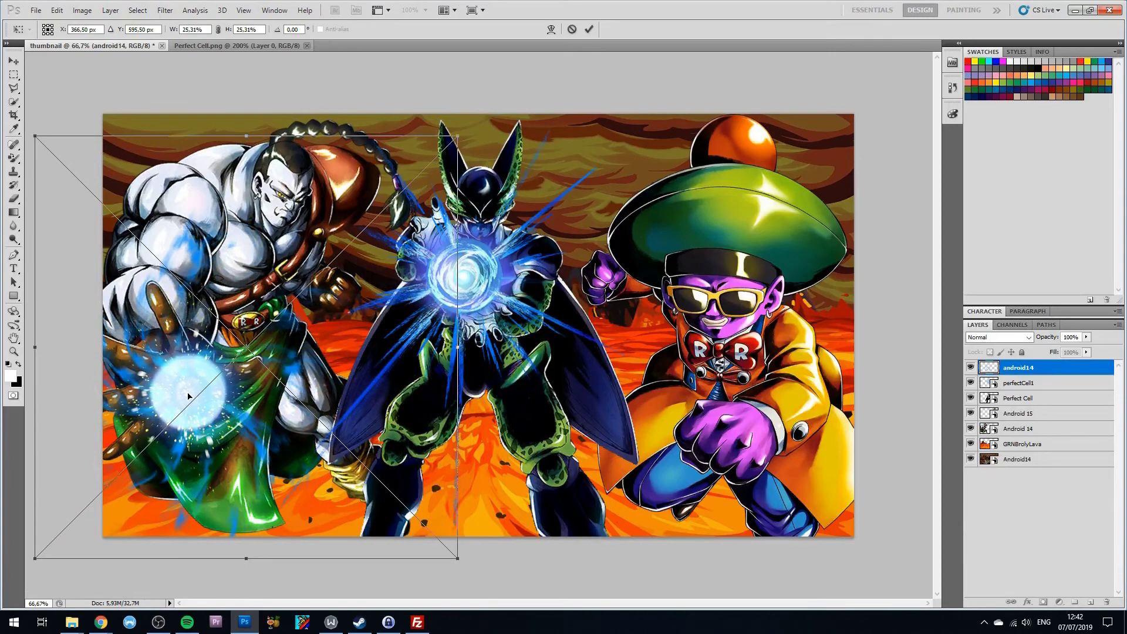
key("Return")
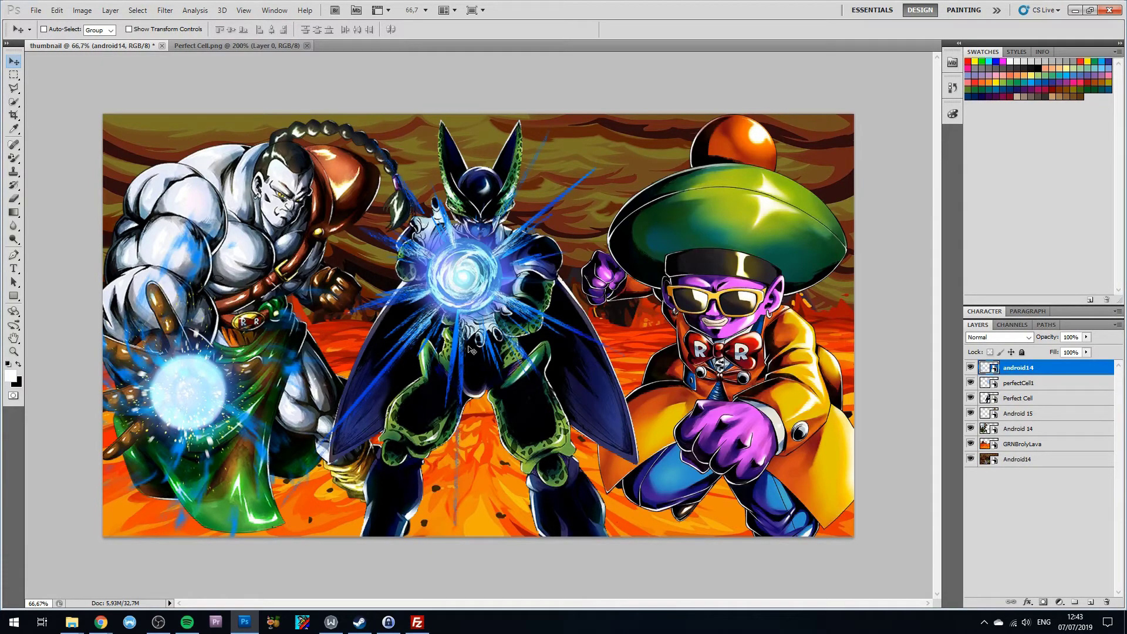
Step: Place the gogeta5 lightning image above the GRNBrolyLava layer and stretch it around Perfect Cell to 24.64% width and 28.05% height
left_click(1024, 397)
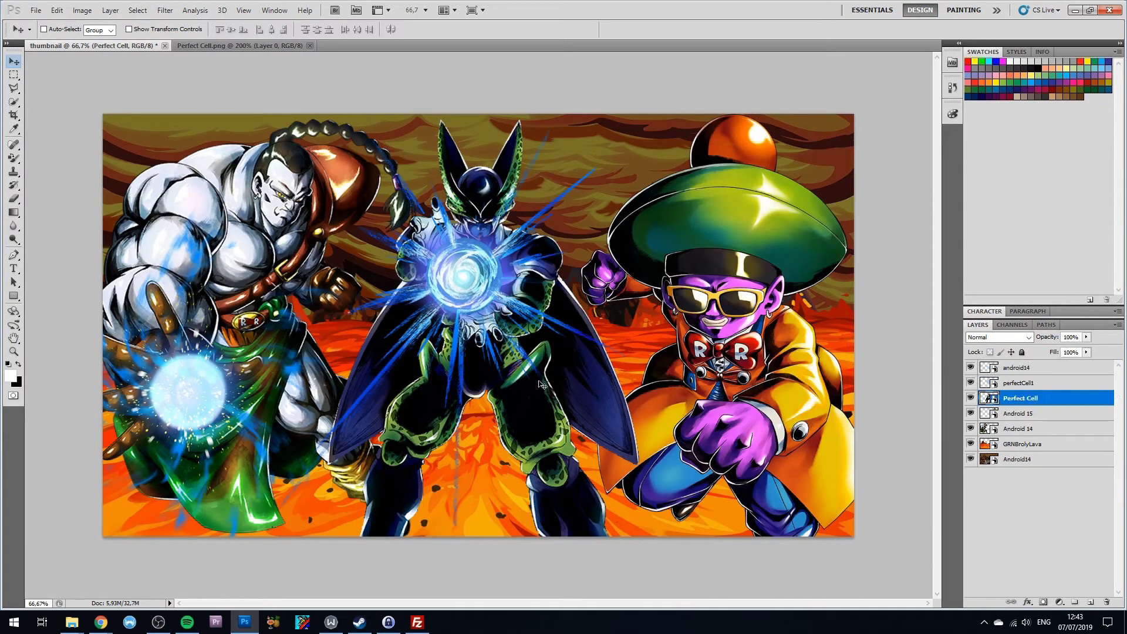
left_click_drag(516, 378, 531, 385)
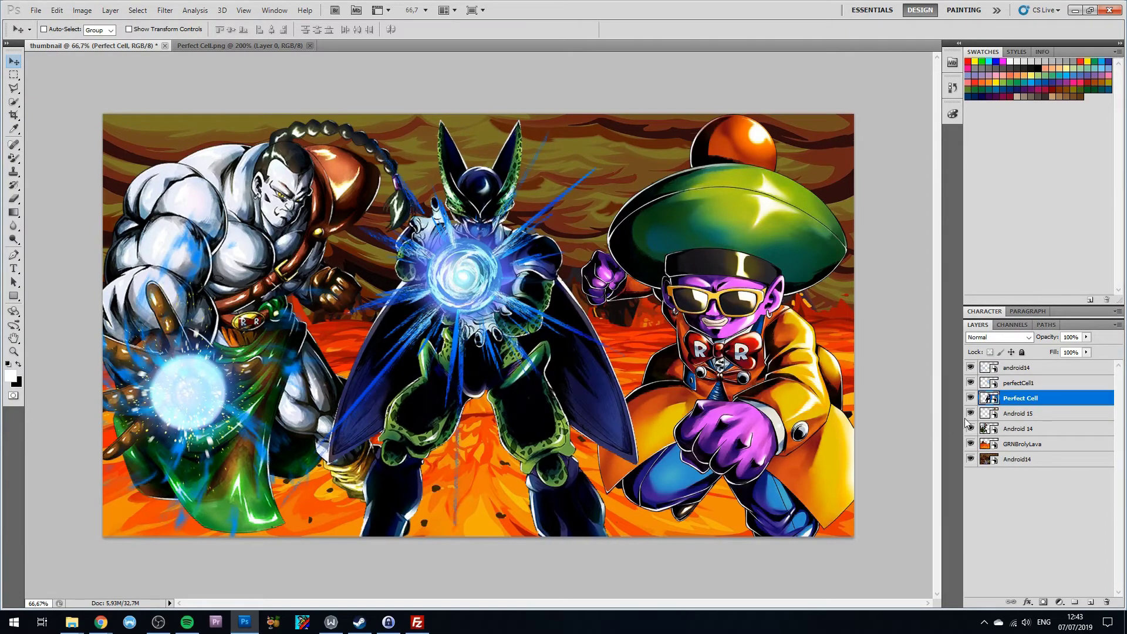
left_click(1031, 444)
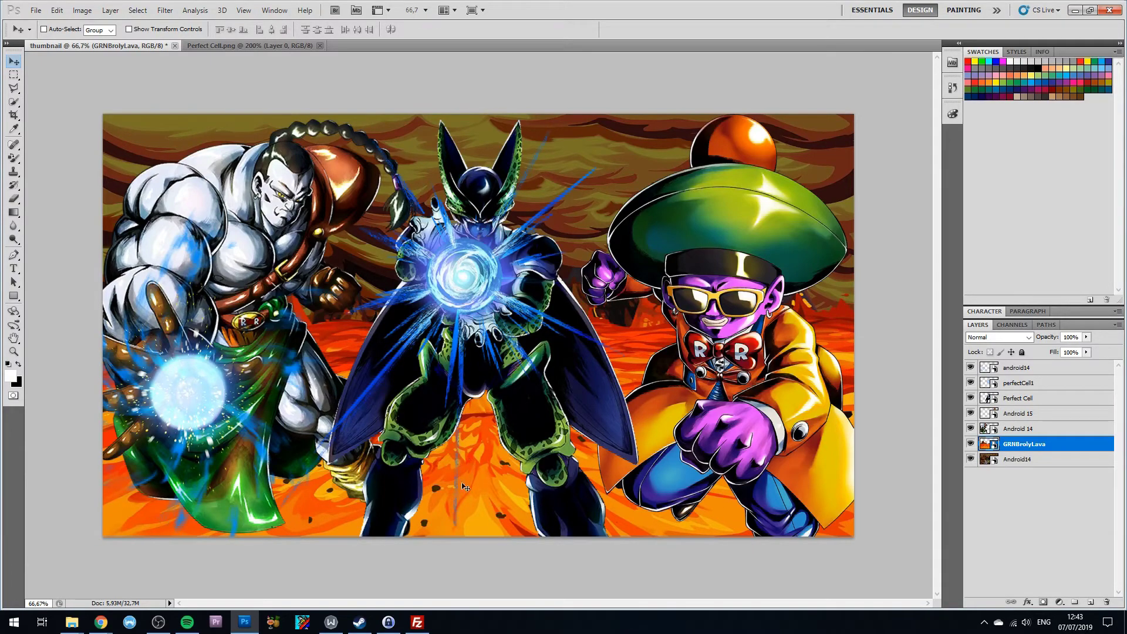
key("ctrl+shift+p")
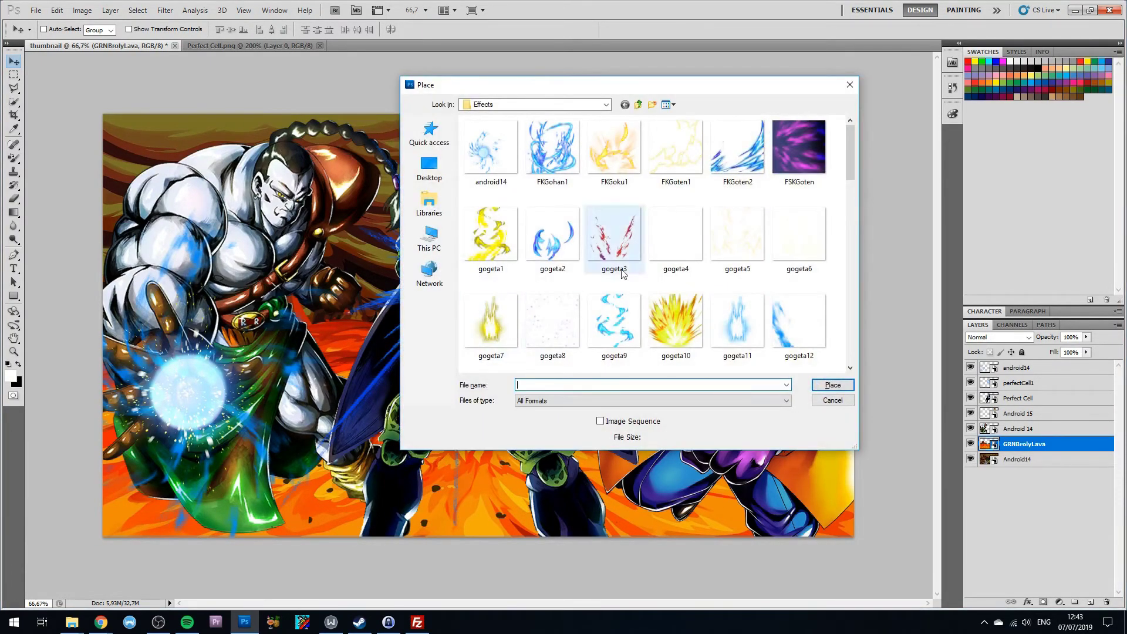
double_click(731, 241)
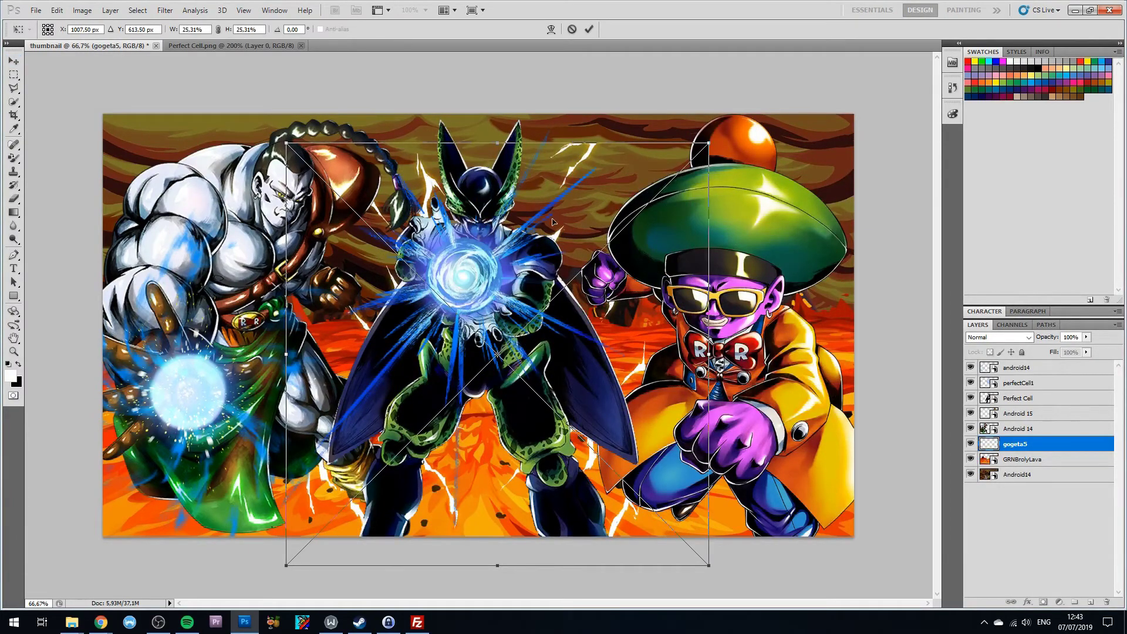
left_click_drag(497, 143, 497, 97)
left_click_drag(709, 331, 697, 332)
key("Return")
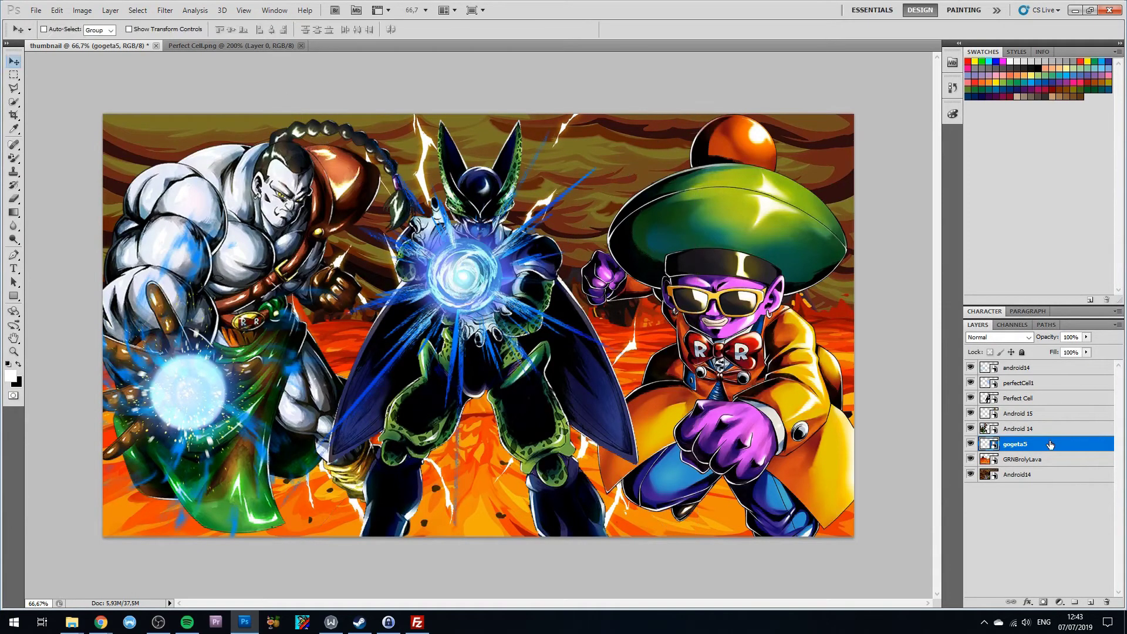
Step: Move the gogeta5 layer directly above Perfect Cell and resize it to 23.17% width and 30.13% height, roughly centred on him
left_click_drag(1052, 444, 1030, 391)
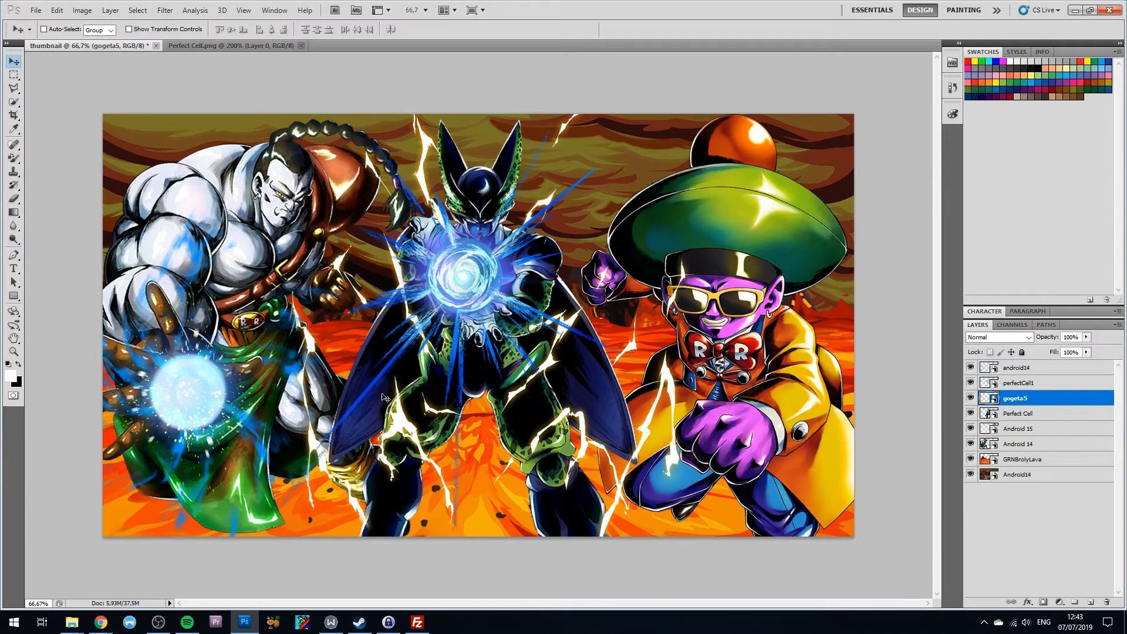
key("ctrl+t")
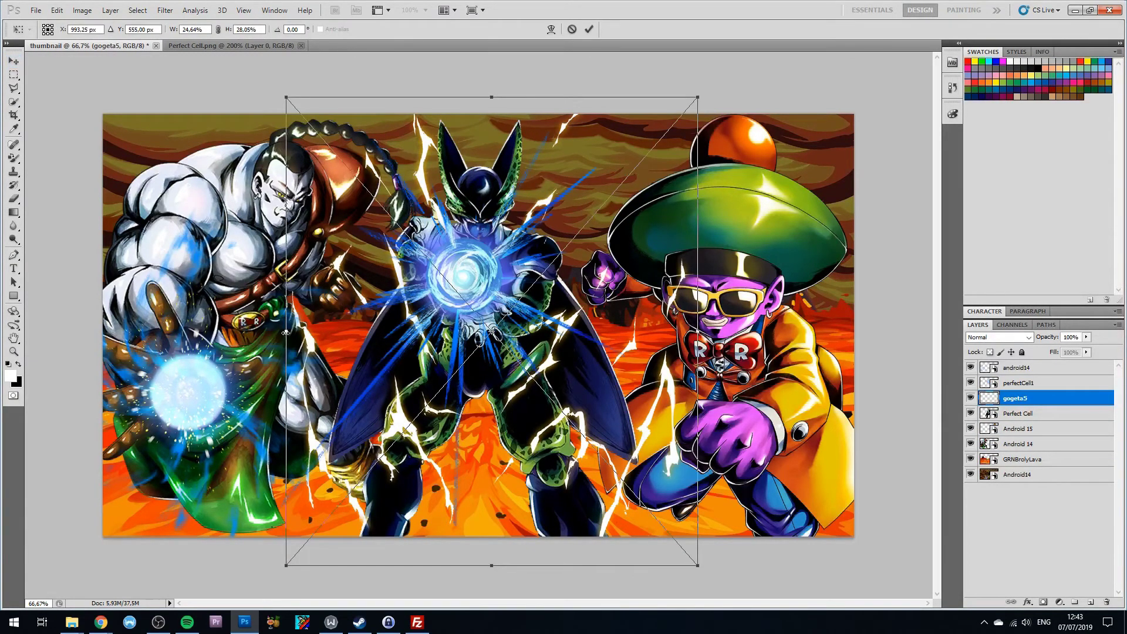
left_click_drag(285, 332, 310, 332)
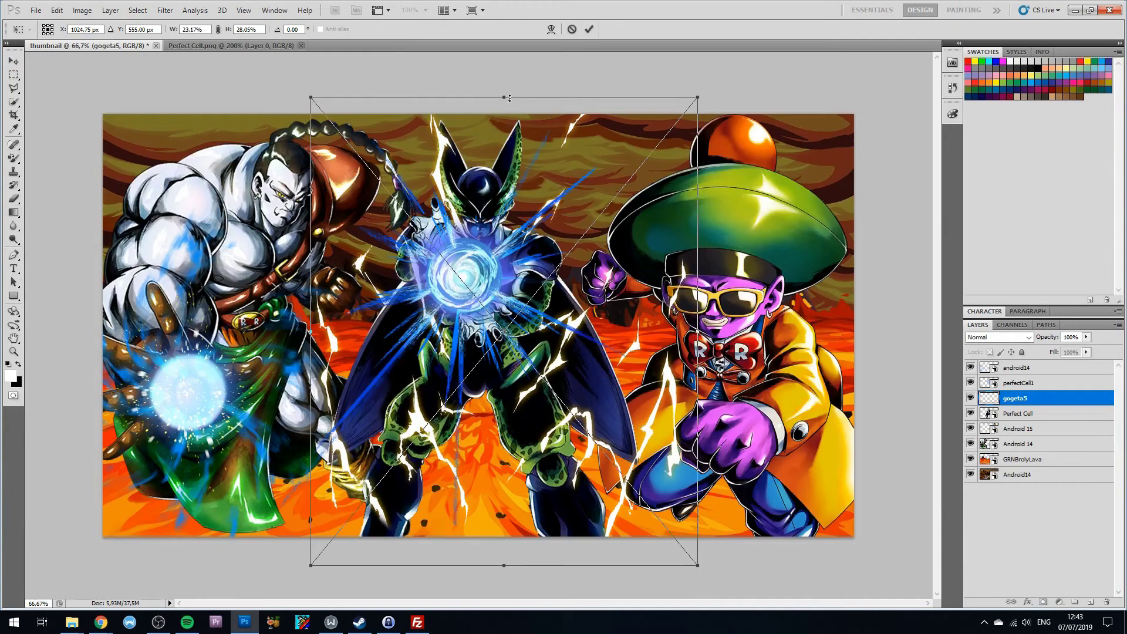
left_click_drag(510, 98, 503, 63)
left_click_drag(468, 314, 454, 327)
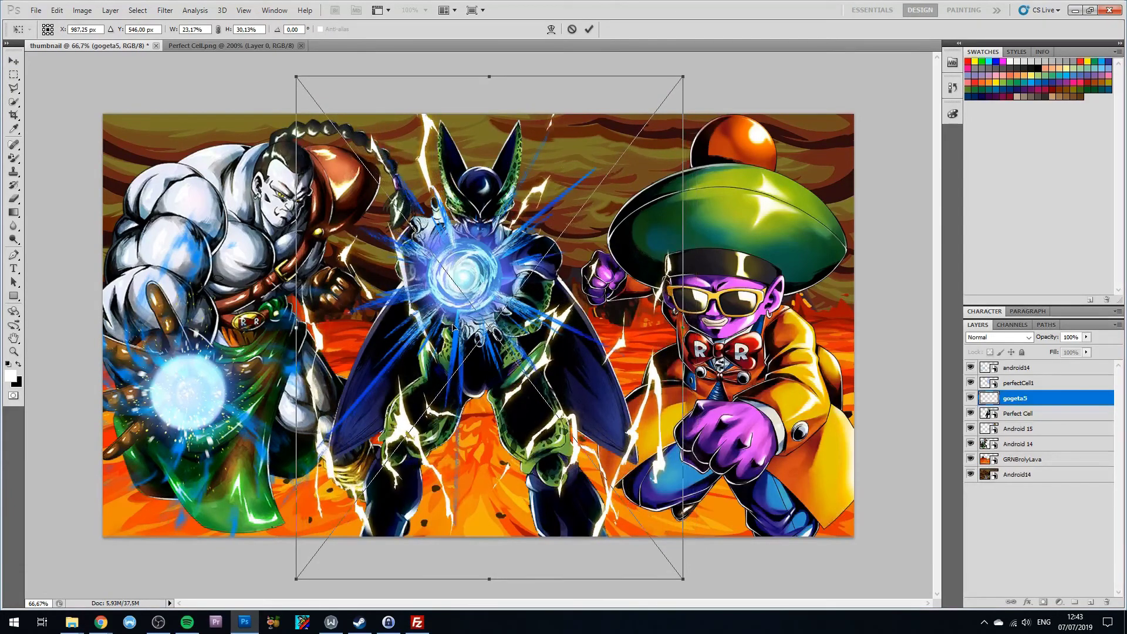
key("Return")
Step: Place the FKGoku1 flame image from the Effects folder and position it over Android 15
key("alt+f")
key("l")
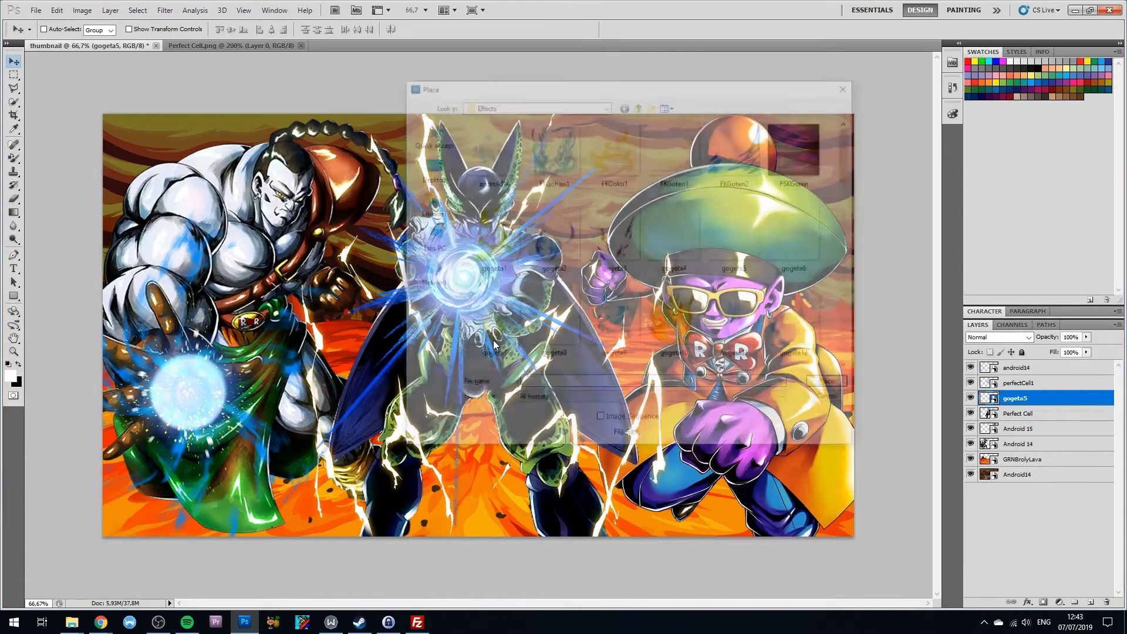
double_click(612, 168)
left_click_drag(444, 353, 700, 379)
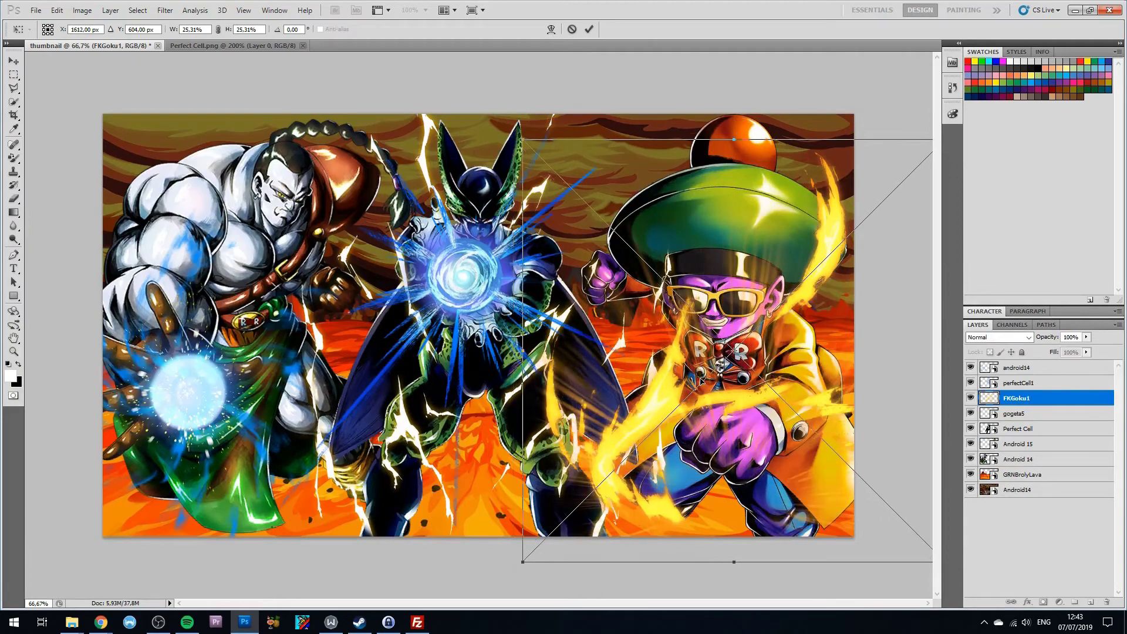
key("Return")
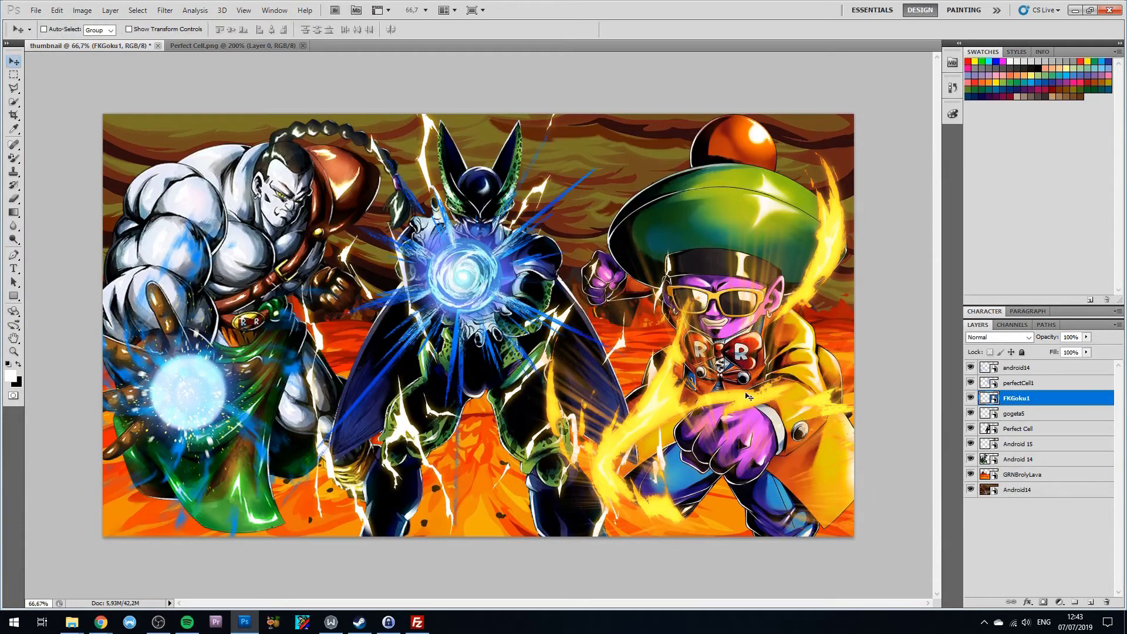
Step: Place the FKGoten2 blue streak image, flip it horizontally and position it around Android 14's lower body
key("ctrl+shift+p")
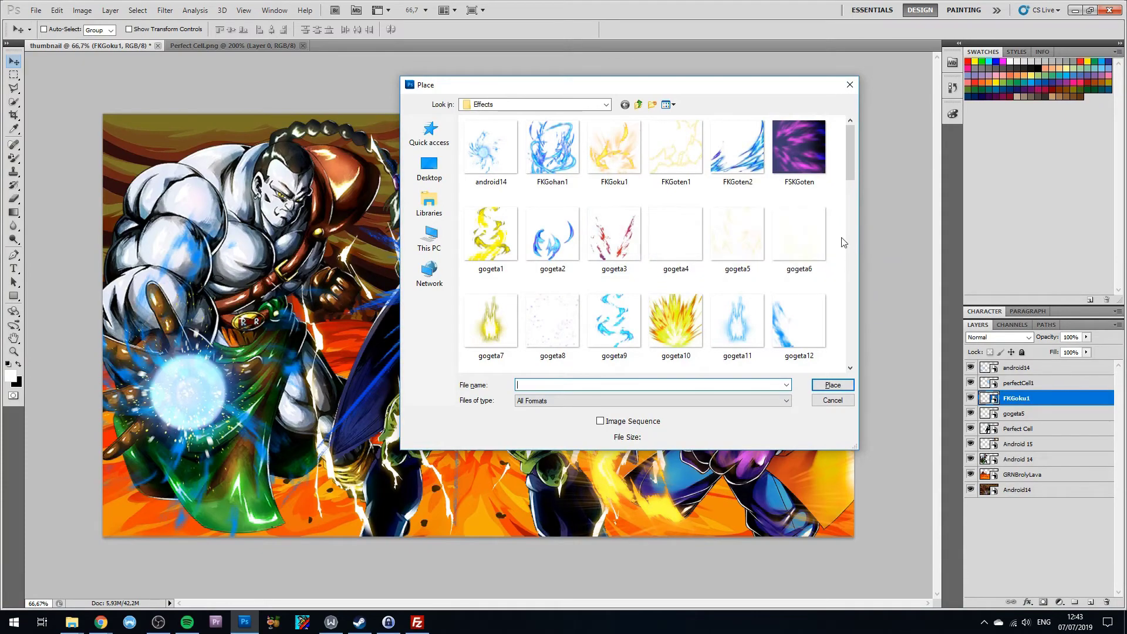
double_click(743, 140)
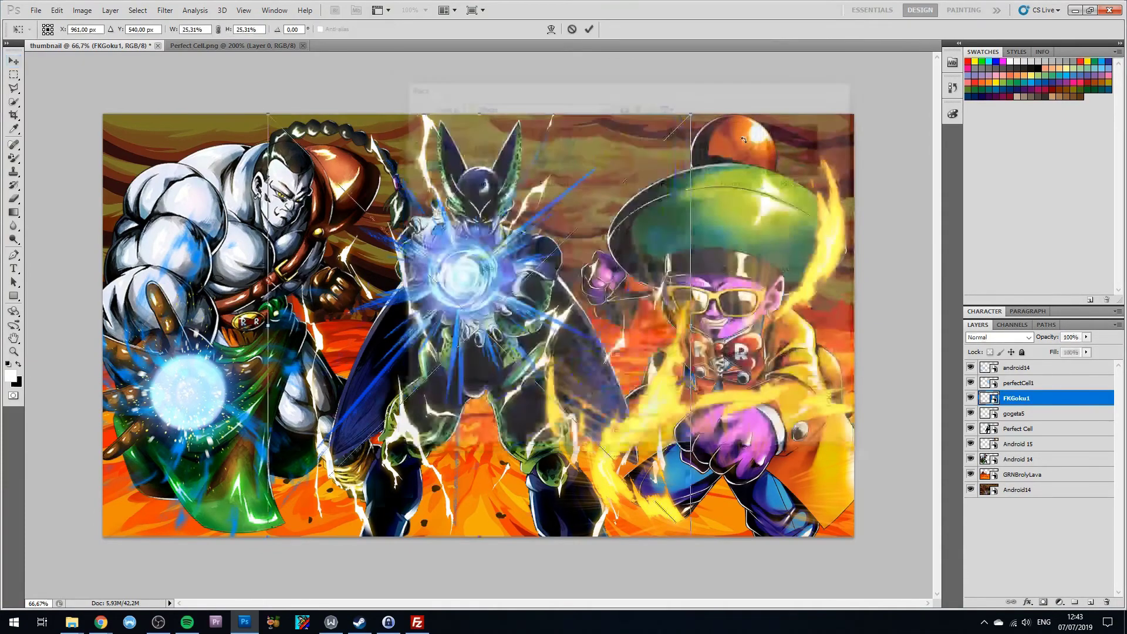
left_click_drag(504, 375, 321, 398)
right_click(322, 397)
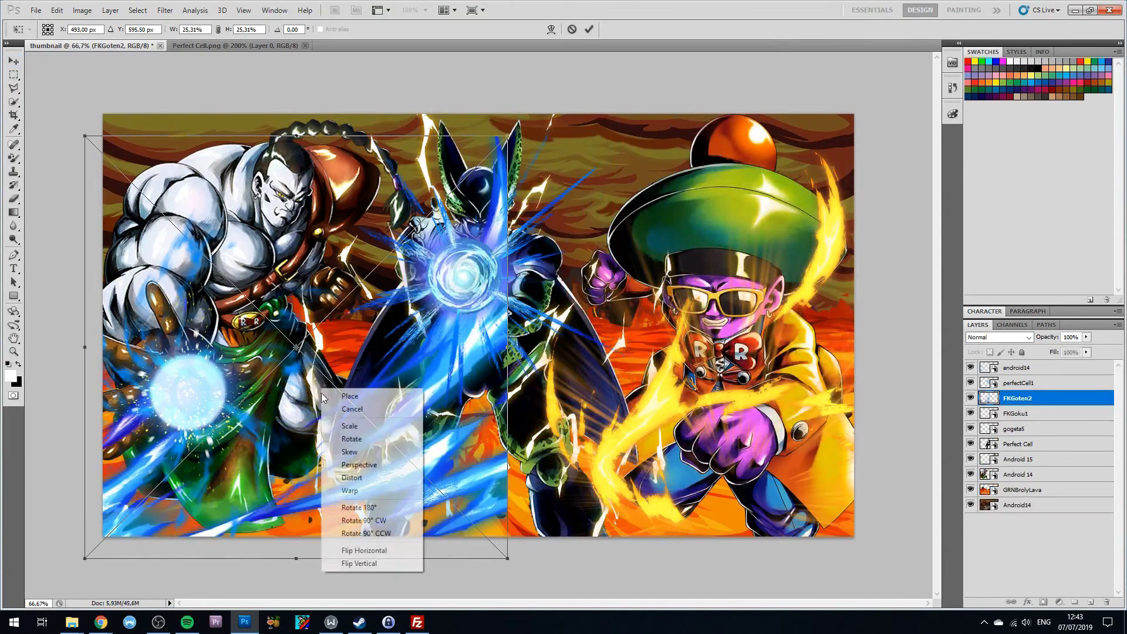
left_click(364, 550)
left_click_drag(291, 523, 192, 564)
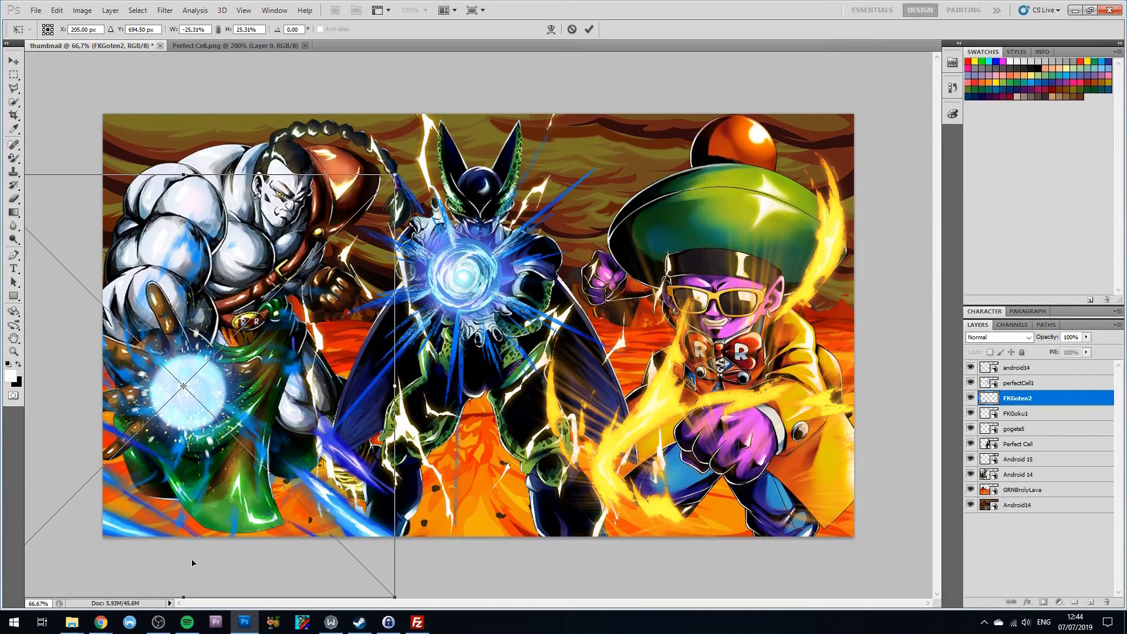
key("Return")
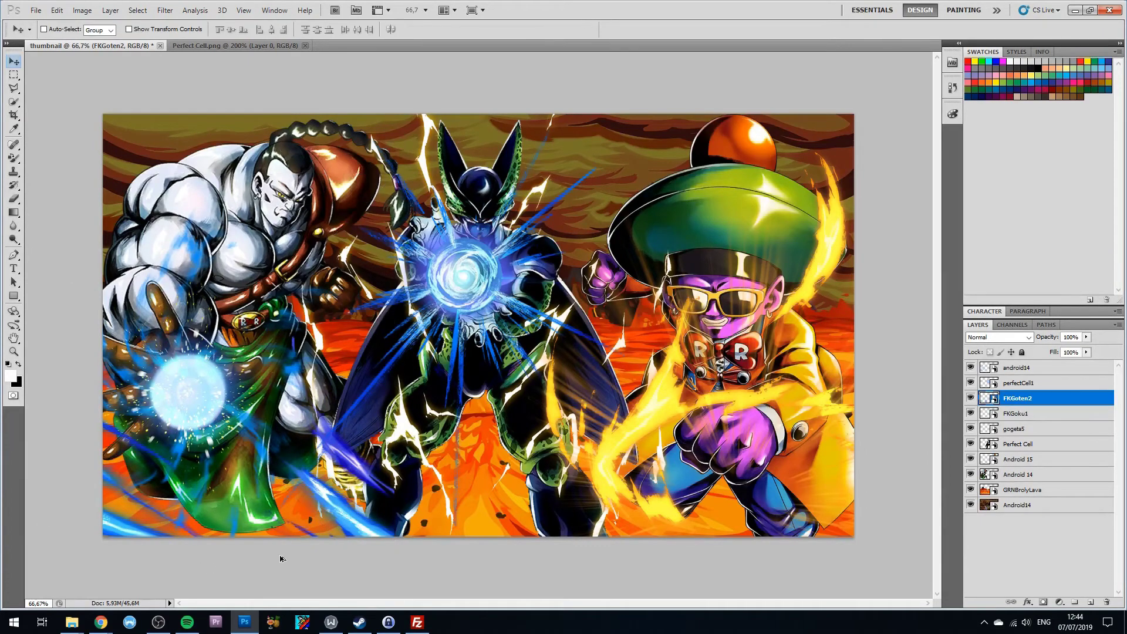
Step: Place the rilldo4 green streak image from the Effects folder and position it over Android 14
key("ctrl+shift+p")
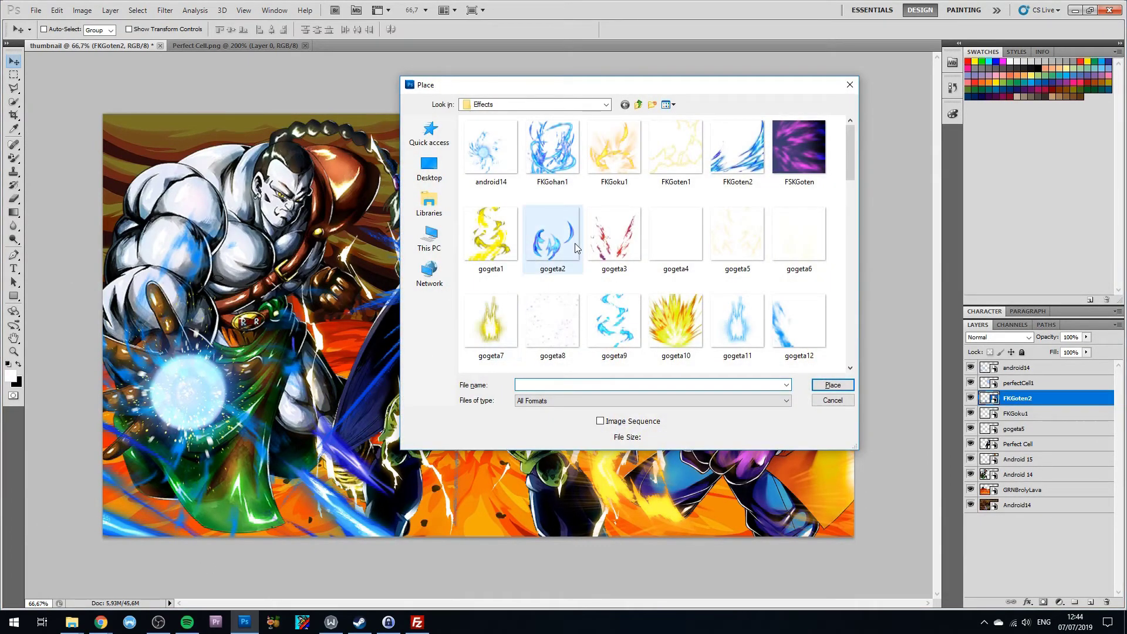
scroll(780, 251, "down", 2)
scroll(752, 236, "down", 4)
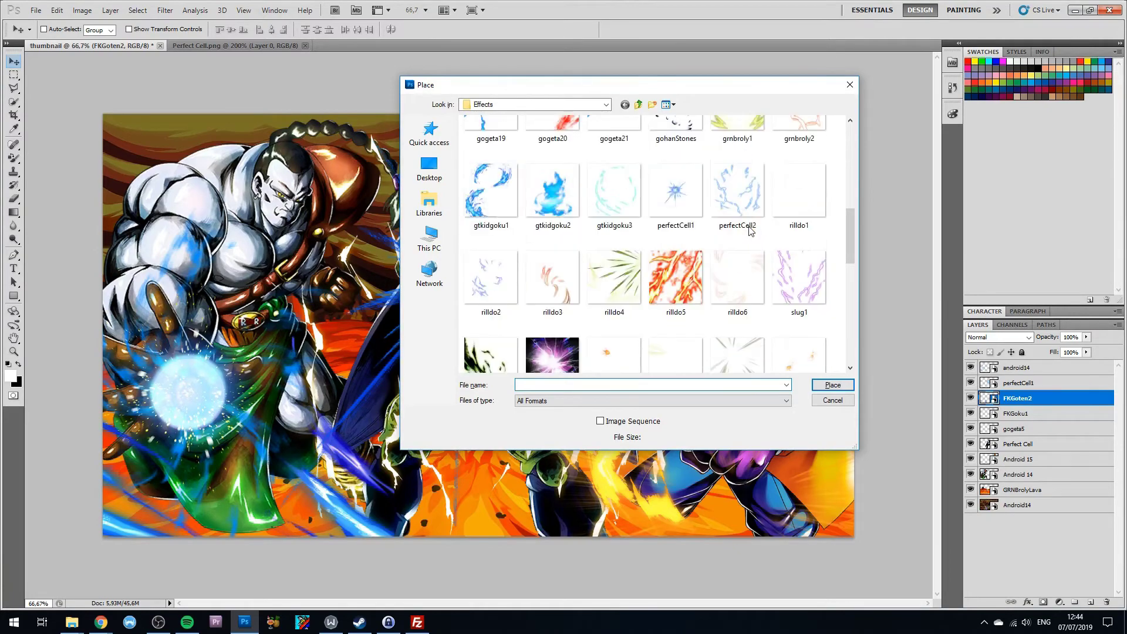
double_click(610, 275)
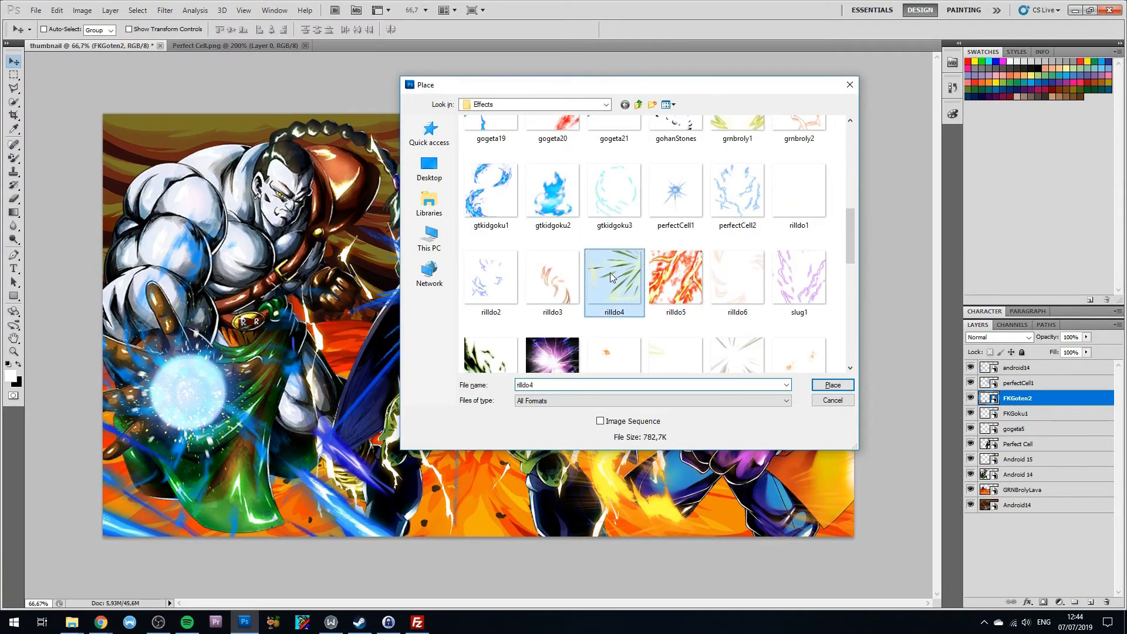
left_click_drag(611, 275, 347, 278)
left_click_drag(268, 326, 255, 322)
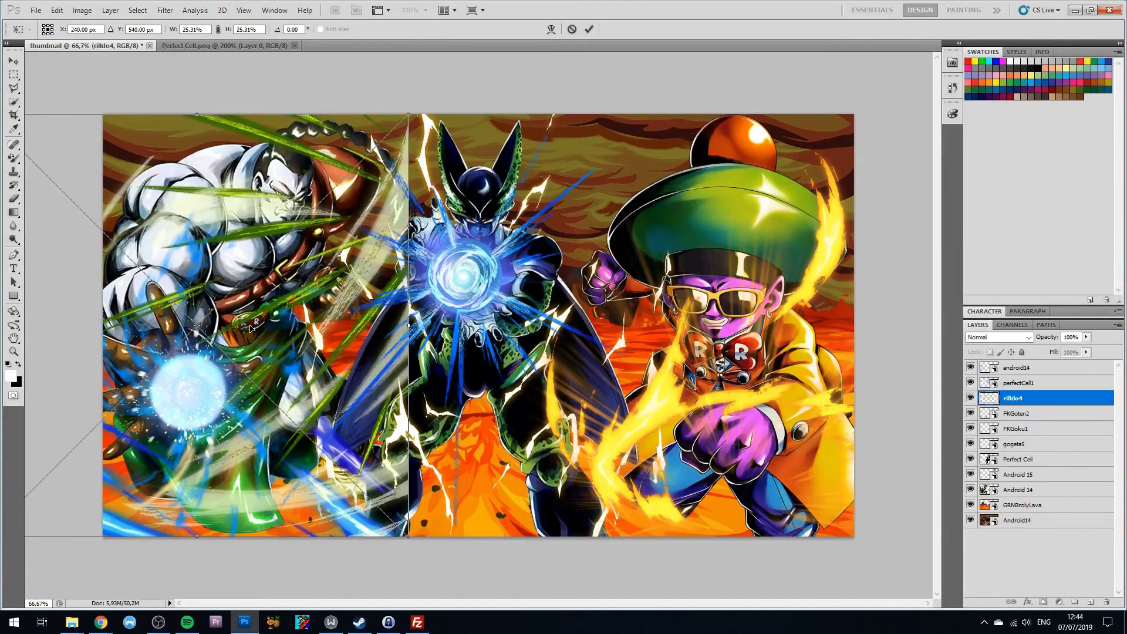
Step: Flip the rilldo4 streaks horizontally, rotate them 90° clockwise and reposition them over Android 14
right_click(251, 326)
left_click(276, 489)
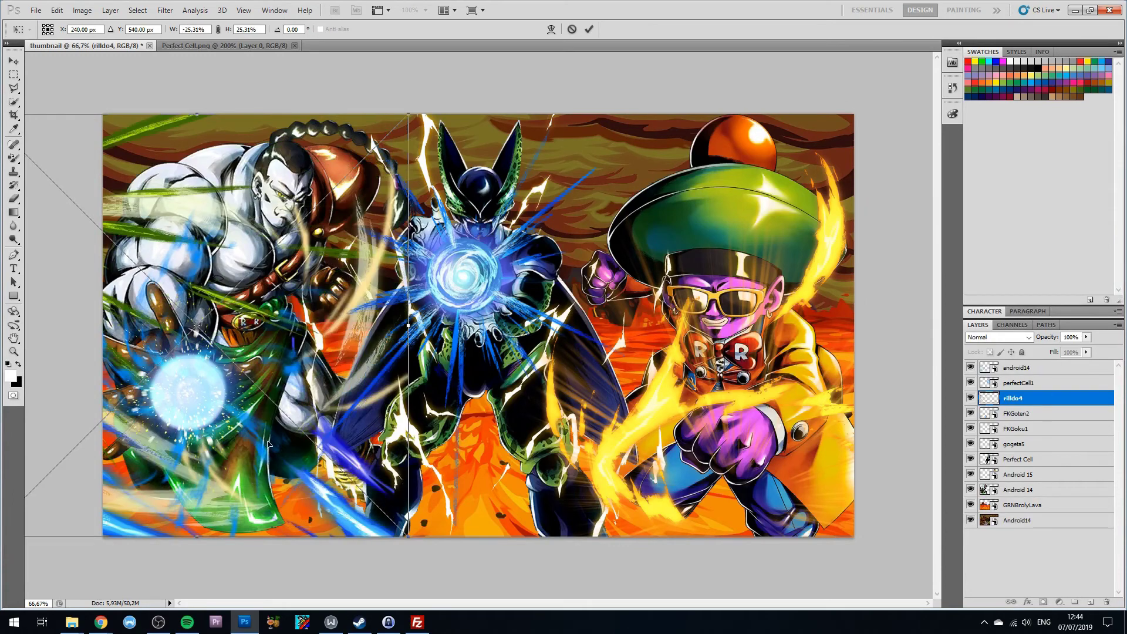
left_click_drag(270, 445, 316, 445)
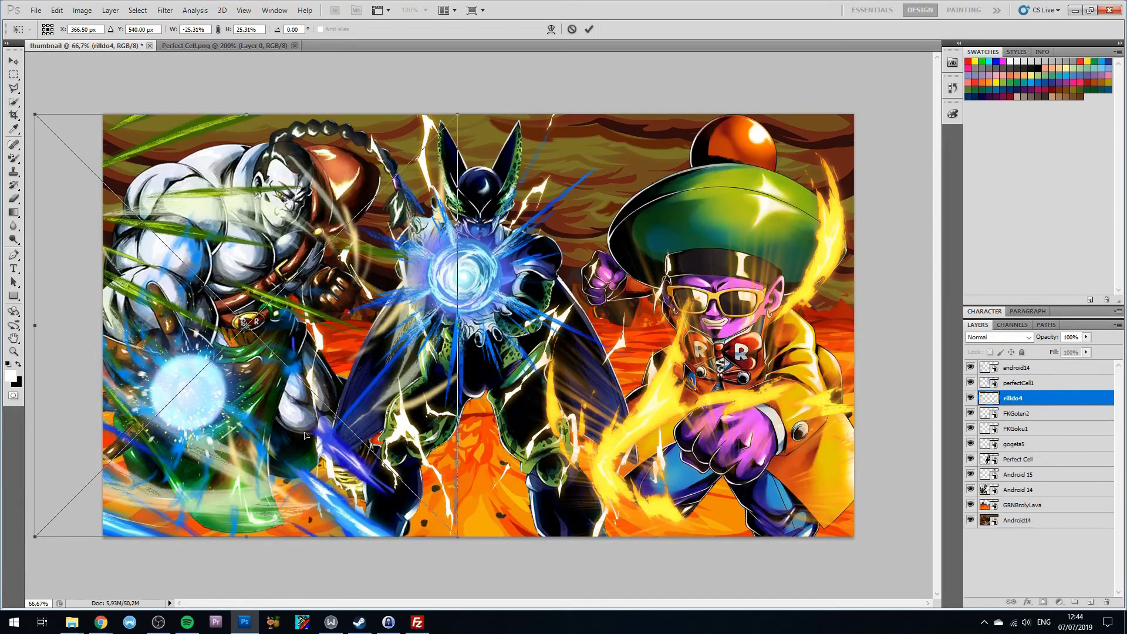
right_click(305, 432)
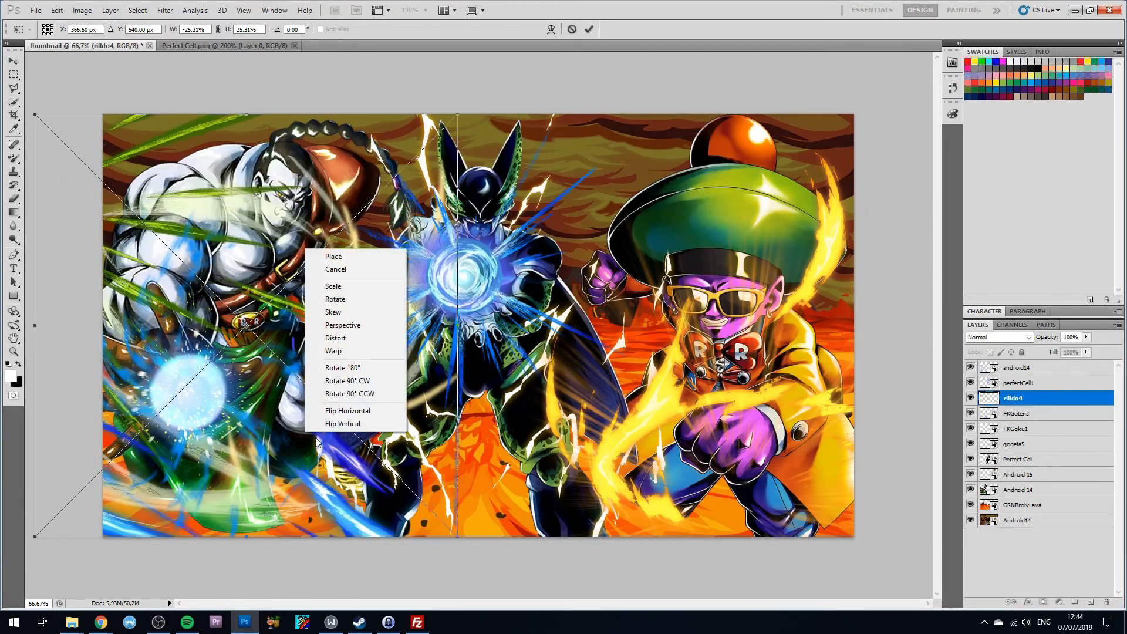
left_click(339, 381)
left_click_drag(267, 390, 281, 392)
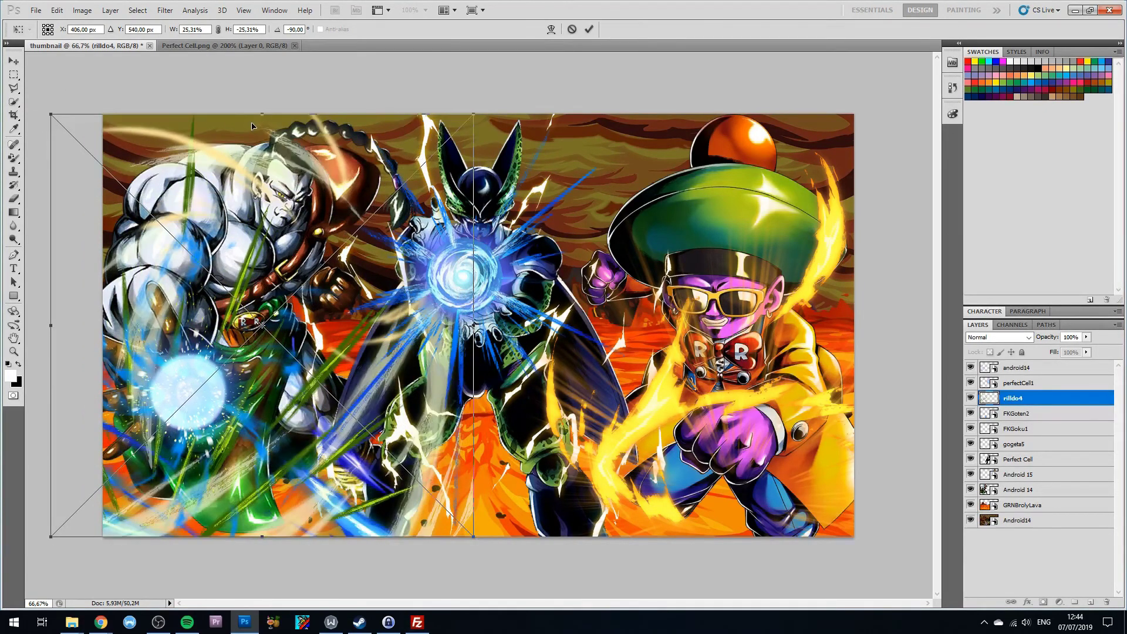
left_click_drag(317, 238, 300, 254)
key("Return")
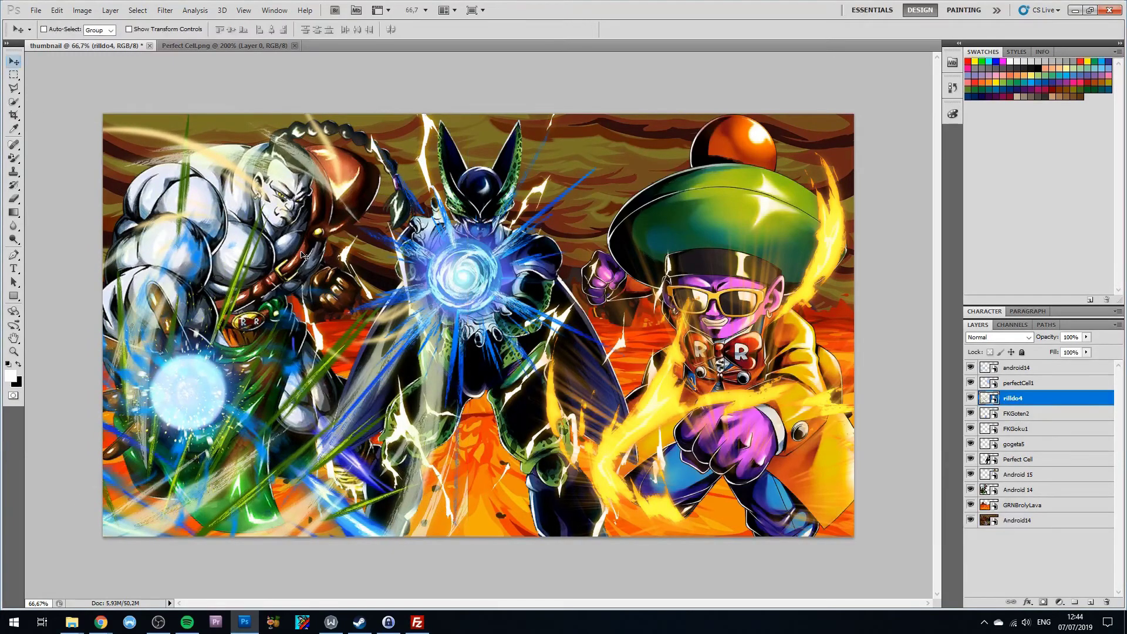
Step: Add a text layer across the lower part of the thumbnail reading "ANDROIDS TEAM" with "SHOWCASE" on a second line
left_click(13, 268)
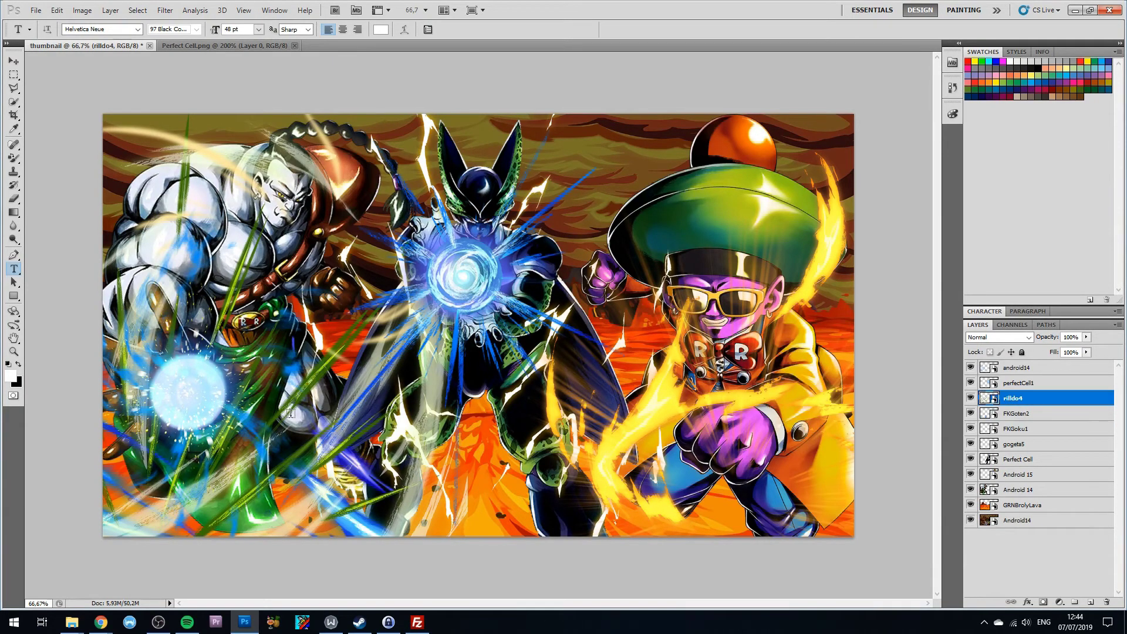
left_click(263, 387)
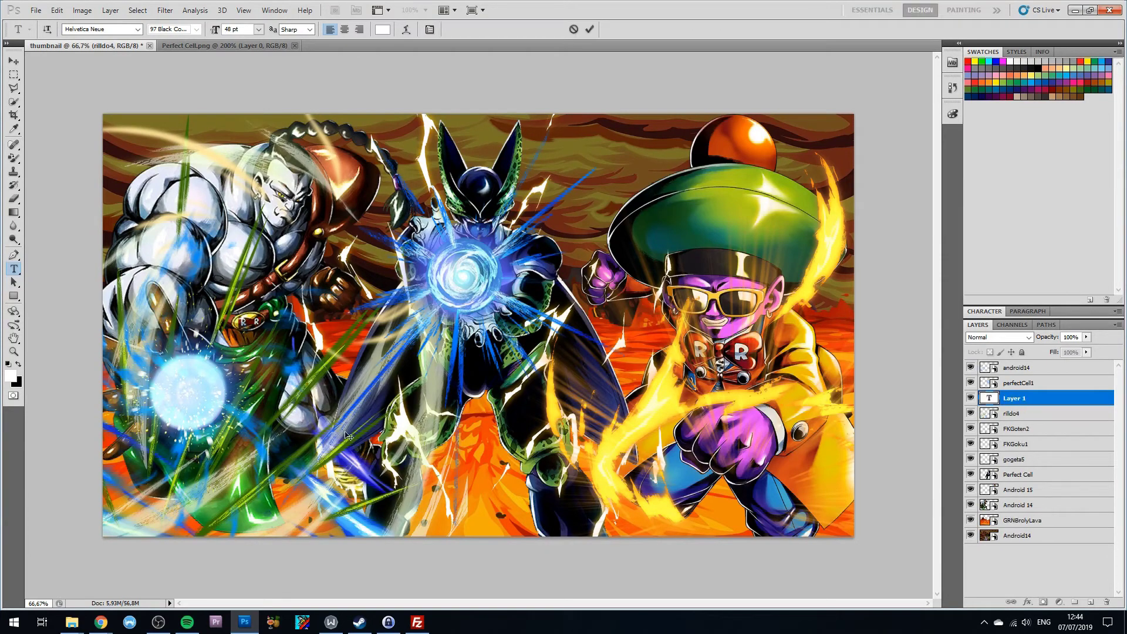
type("ANDROID")
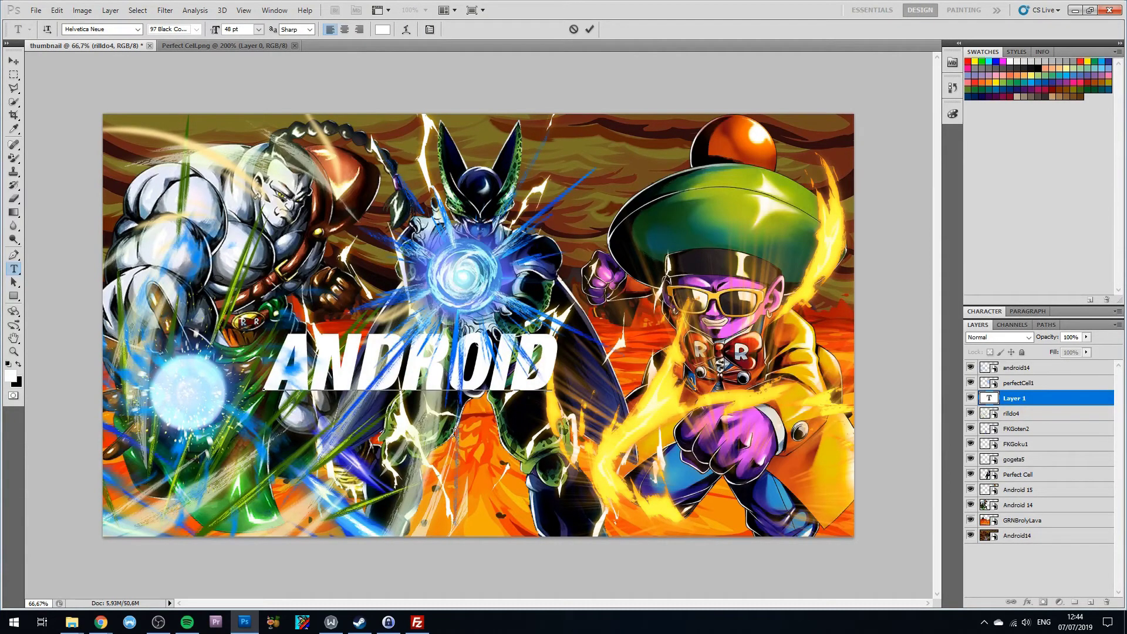
type("S")
key("BackSpace")
type("S")
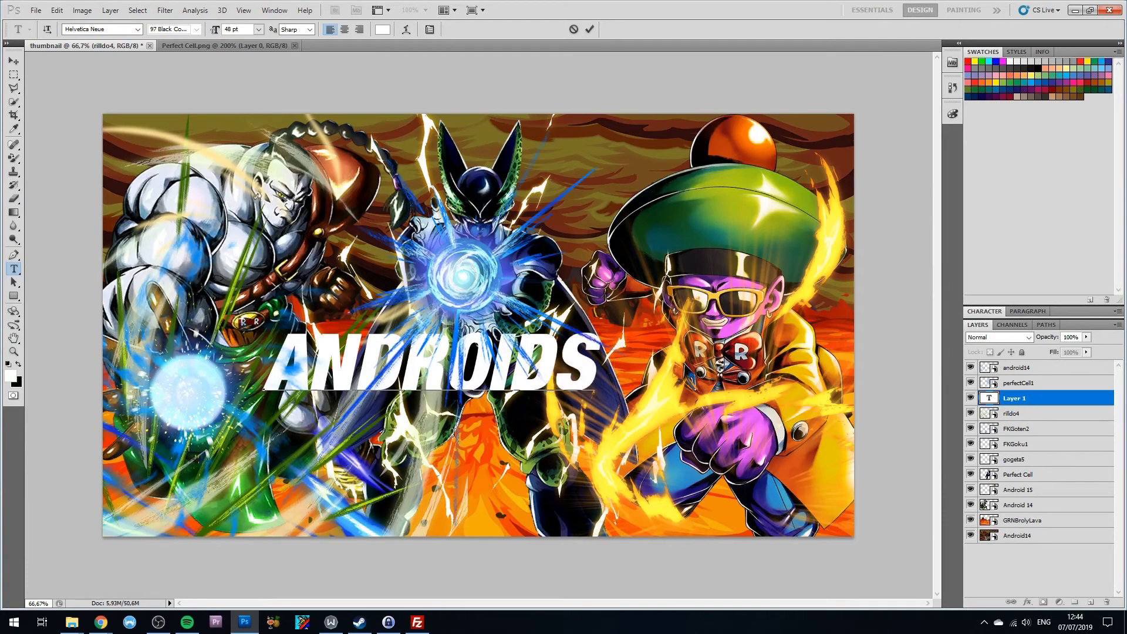
type(" TEAM")
type("WCASE")
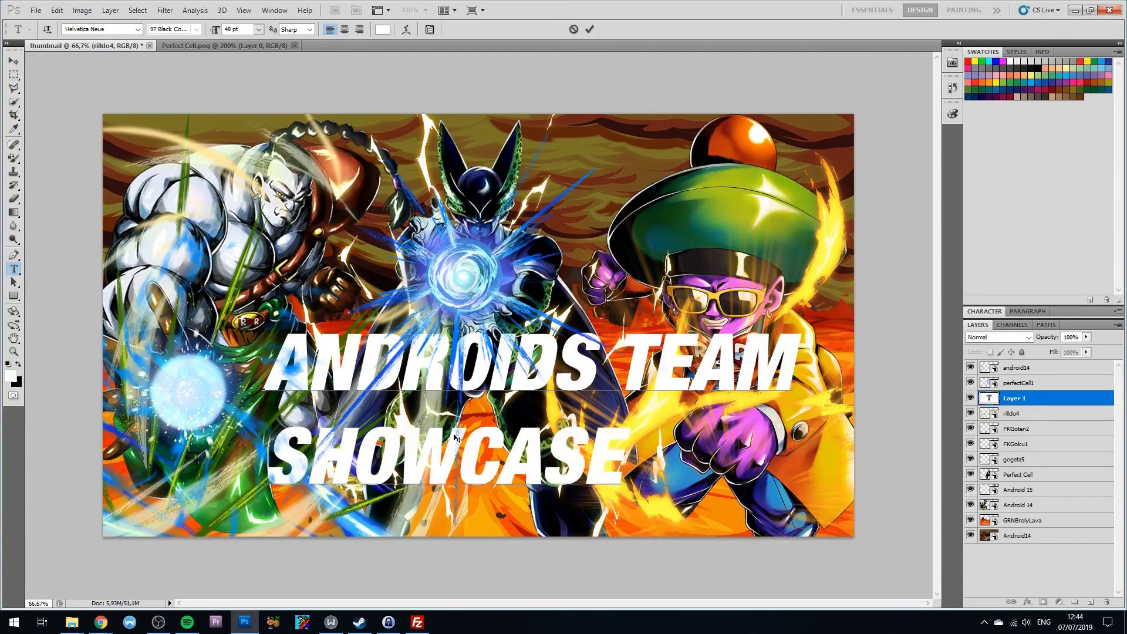
Step: Indent "SHOWCASE" to centre it beneath "ANDROIDS TEAM", and place the title slightly lower and above all other layers
key("Home")
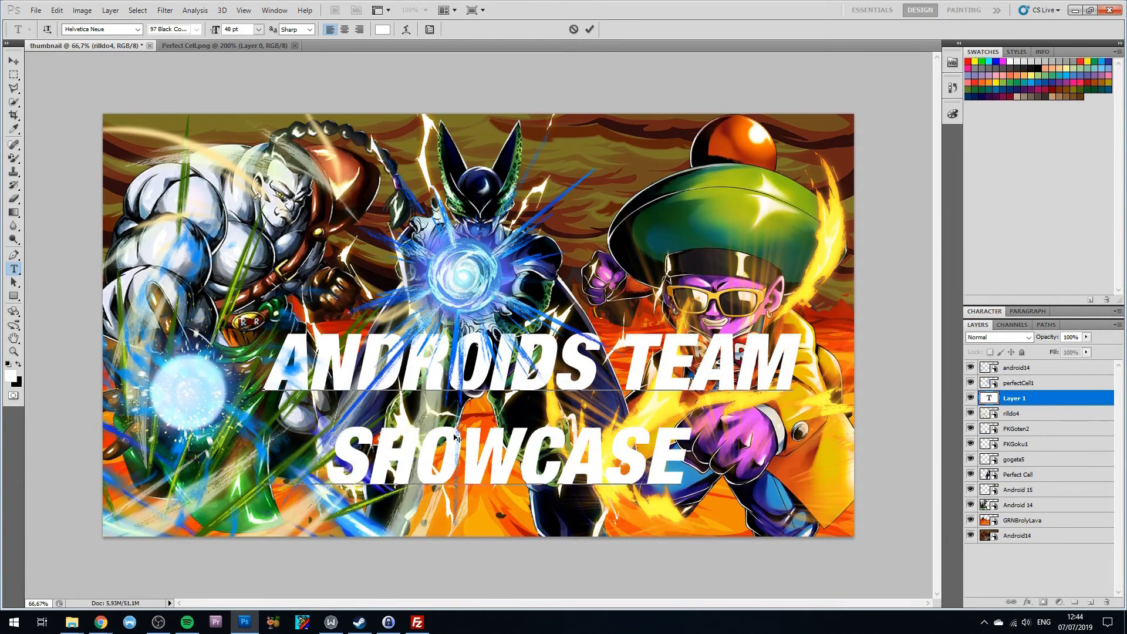
left_click(13, 61)
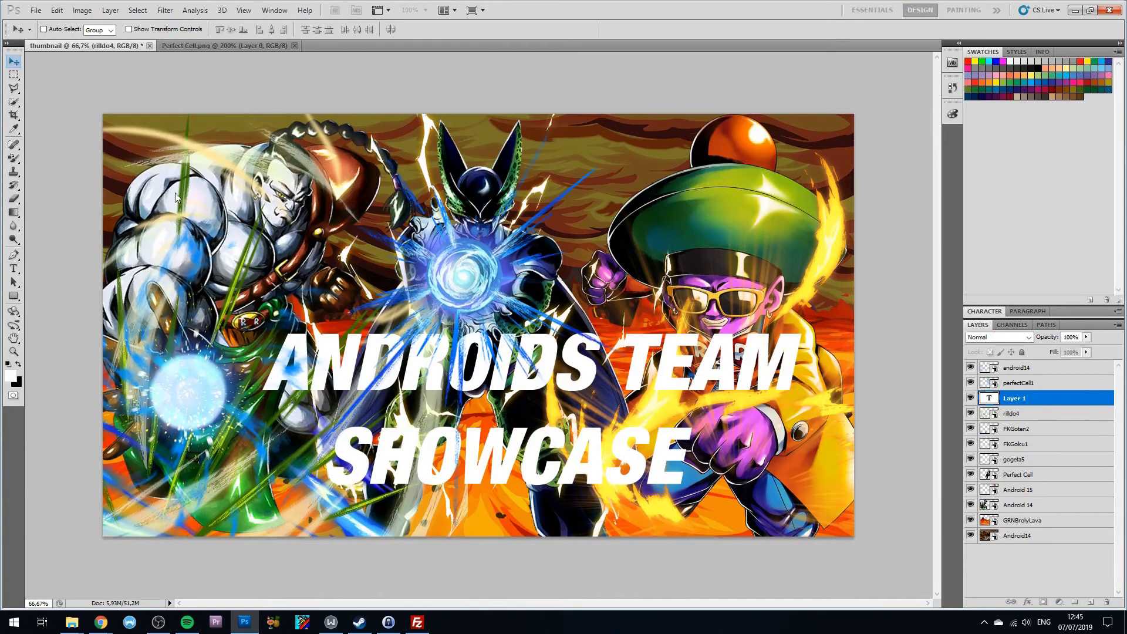
left_click_drag(375, 357, 367, 389)
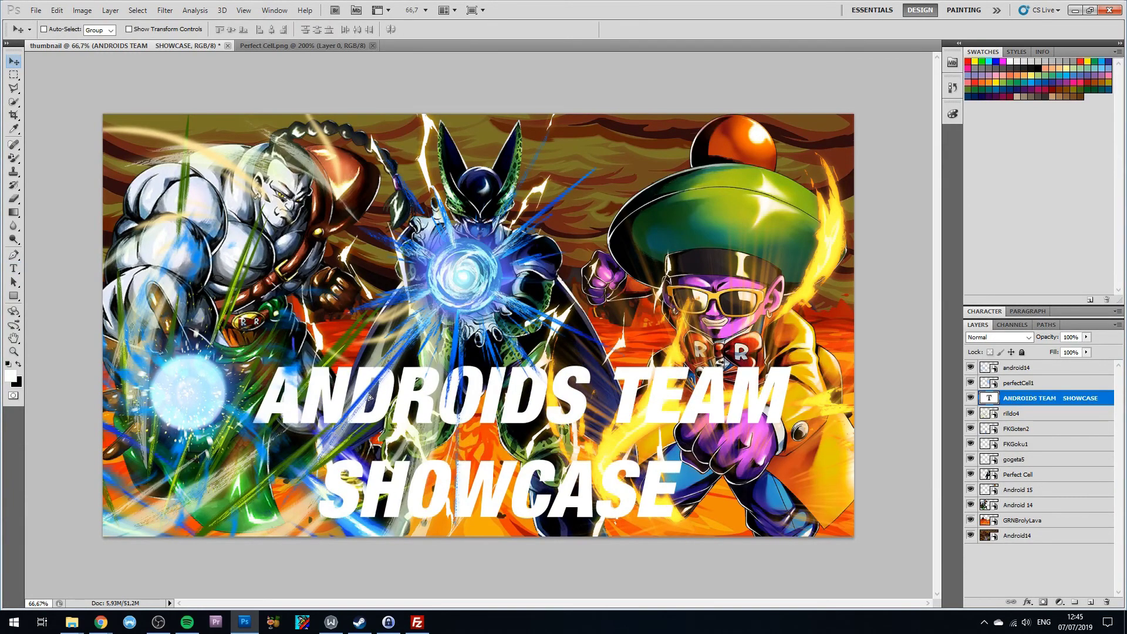
left_click_drag(1012, 398, 1014, 367)
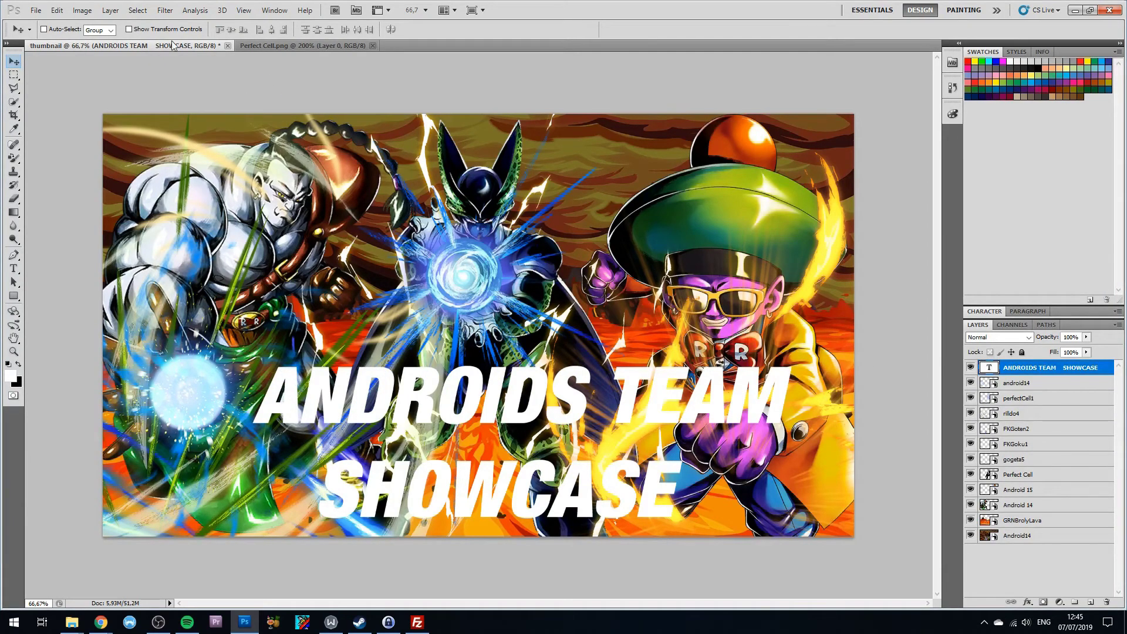
Step: Add a 10 px black outside stroke to the title text and shift it left to centre it across the thumbnail
left_click(86, 14)
left_click(86, 11)
left_click(110, 10)
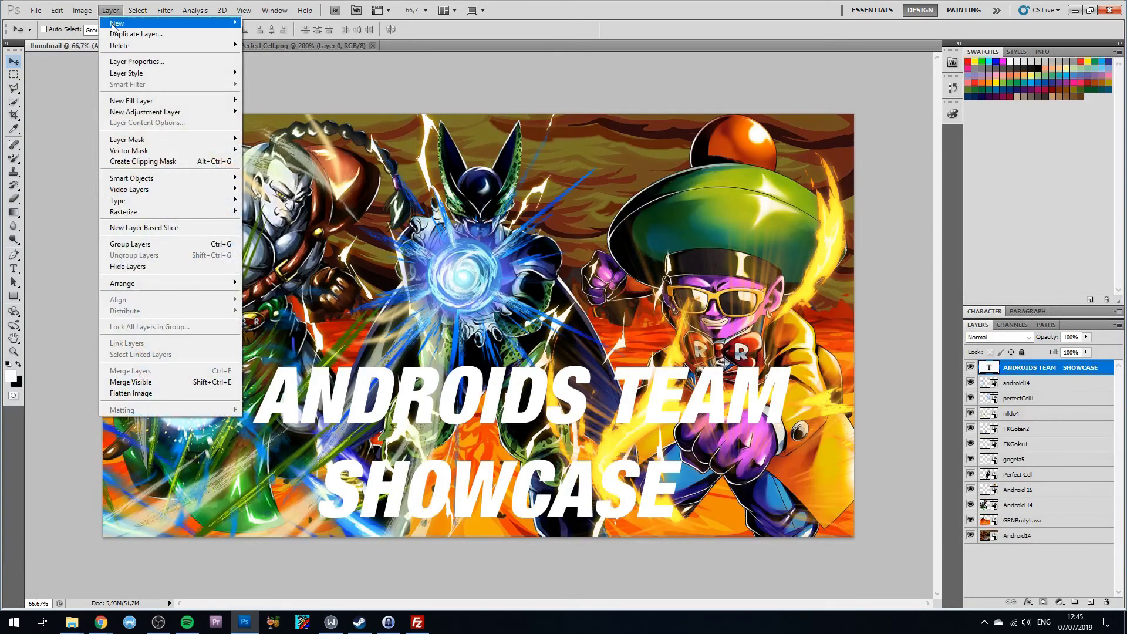
mouse_move(139, 74)
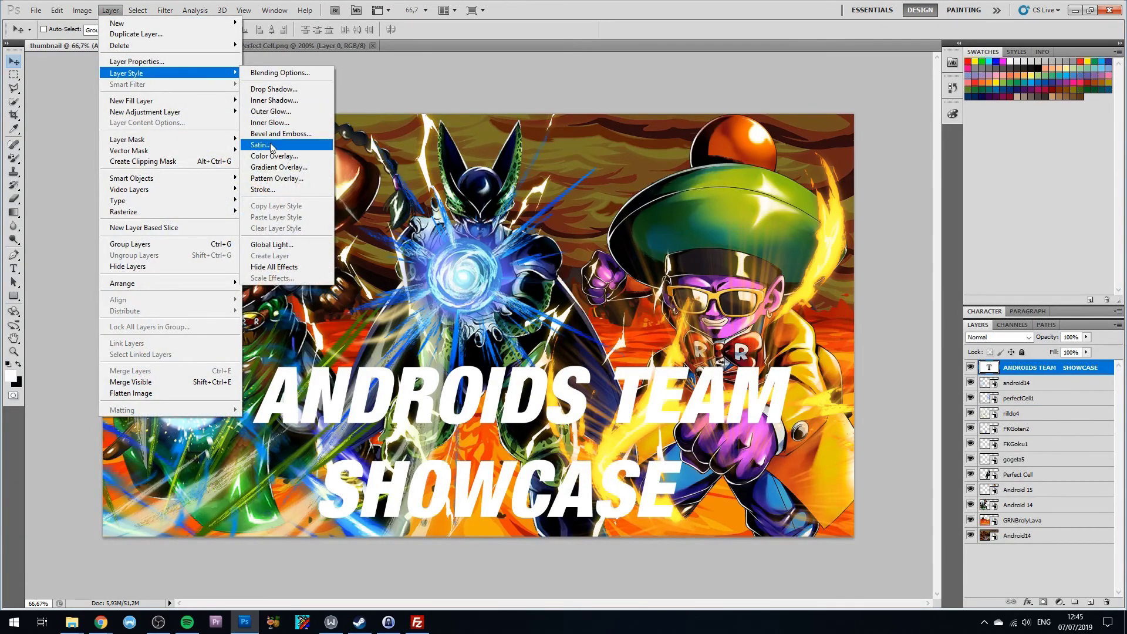
left_click(277, 188)
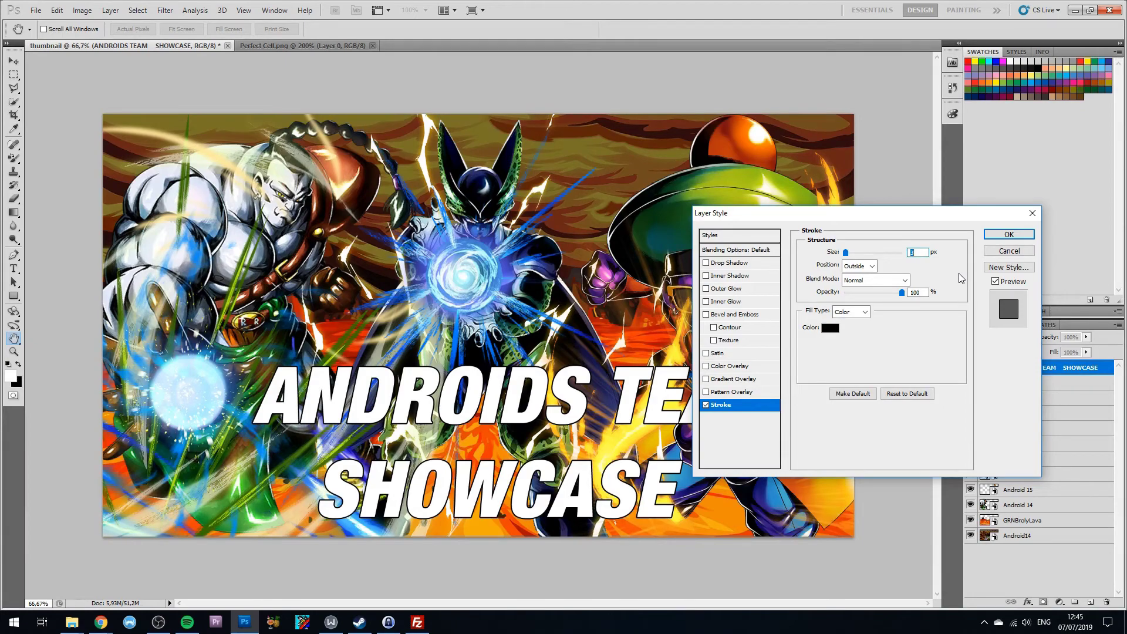
type("10")
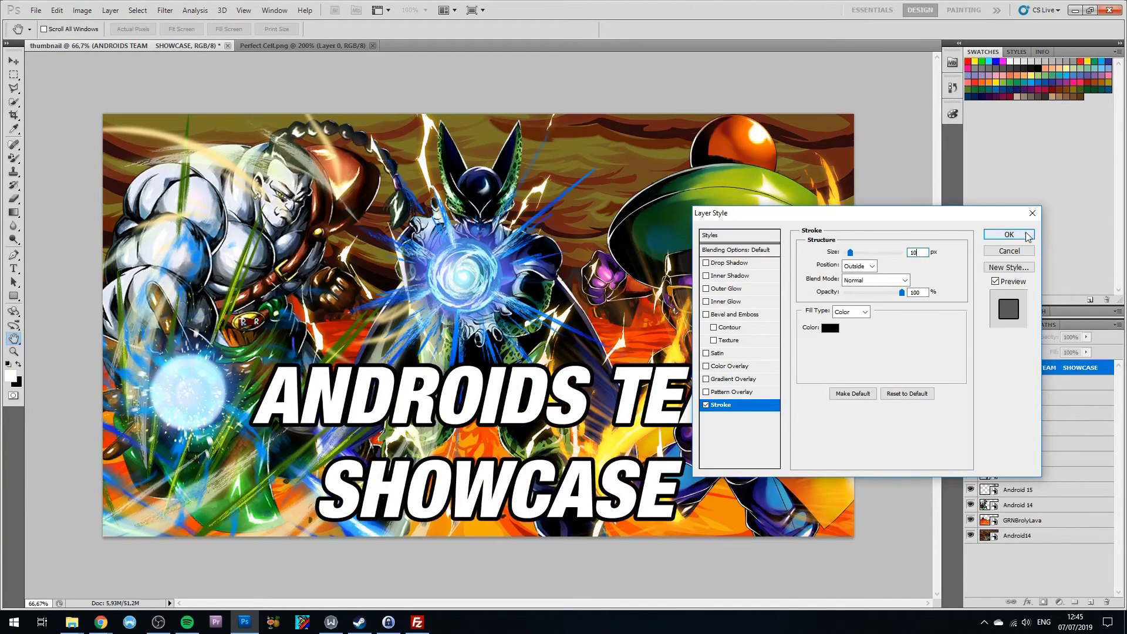
left_click(1026, 233)
left_click_drag(477, 388, 439, 390)
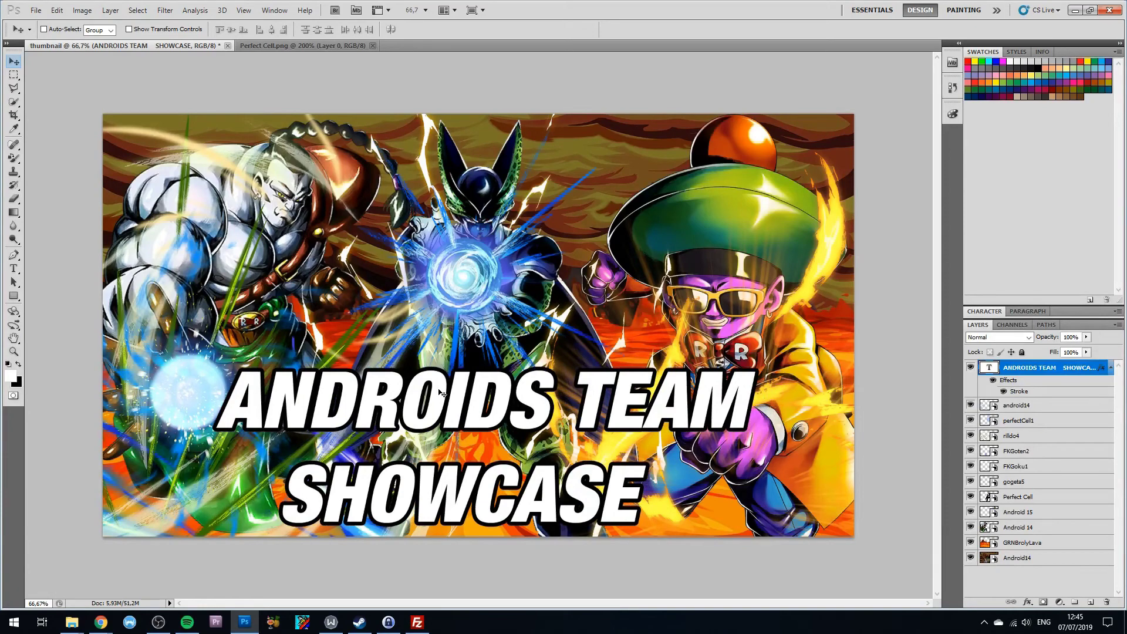